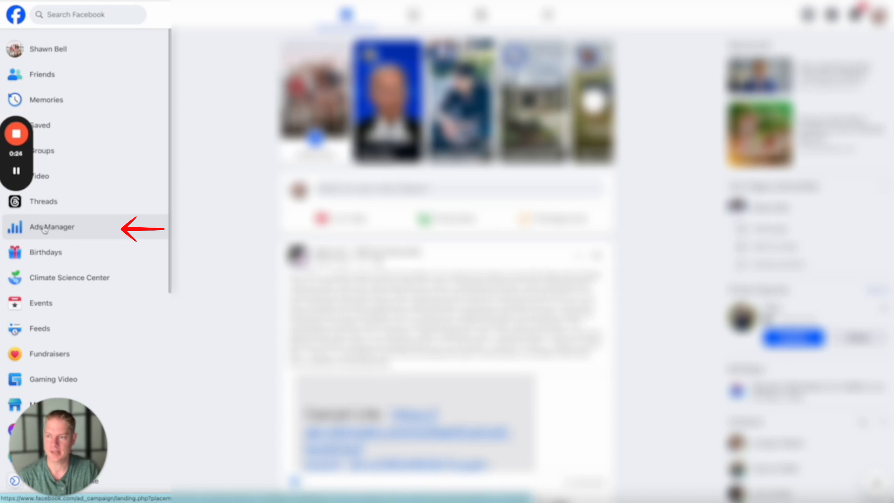
- Switch to Ads Manager and create a campaign with the Leads objective using the manual leads campaign setup
{"action": "left_click", "coordinate": [59, 230]}
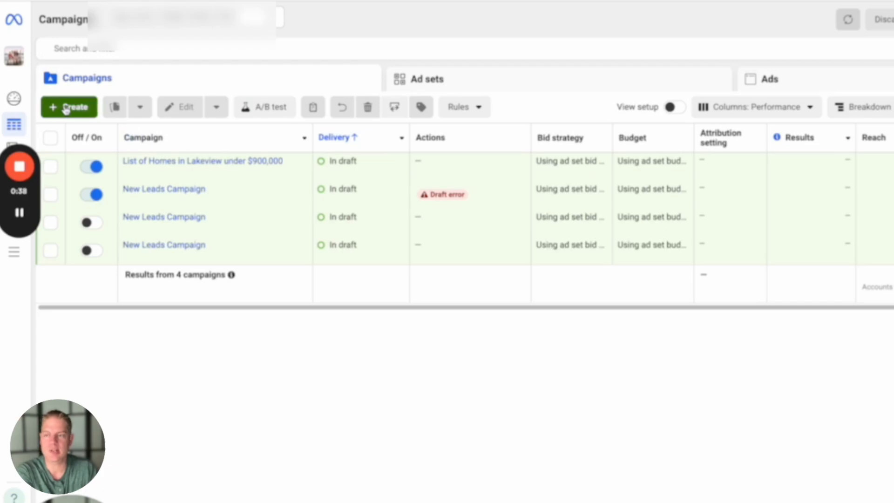
{"action": "left_click", "coordinate": [67, 104]}
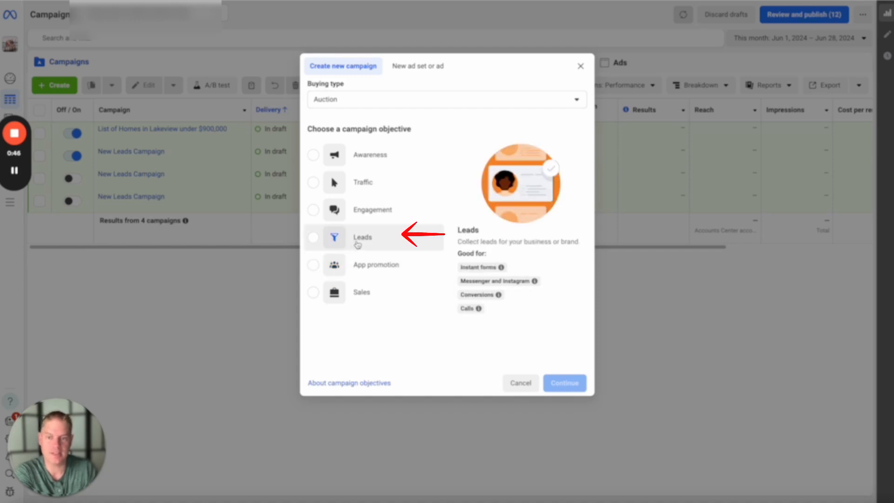
{"action": "left_click", "coordinate": [314, 238]}
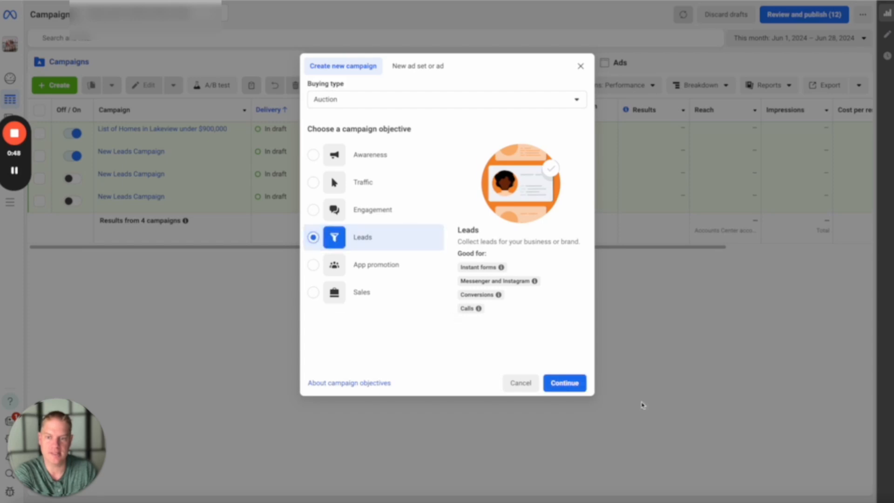
{"action": "left_click", "coordinate": [569, 384]}
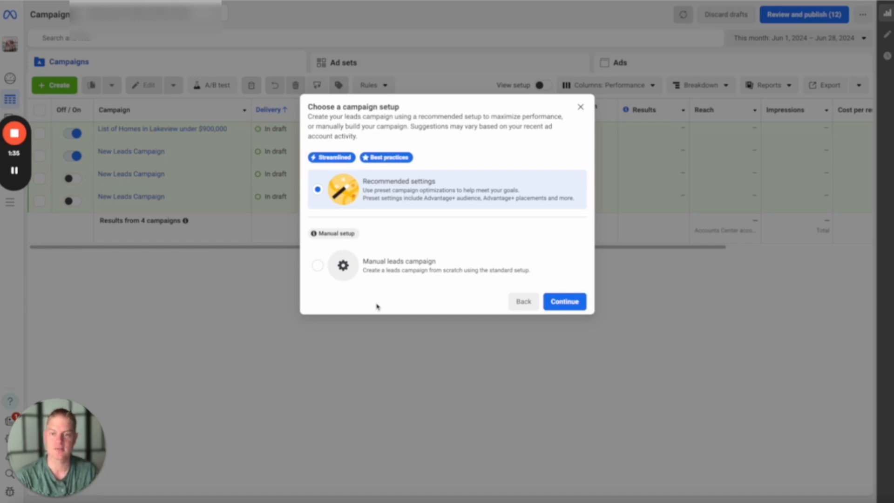
{"action": "left_click", "coordinate": [318, 268]}
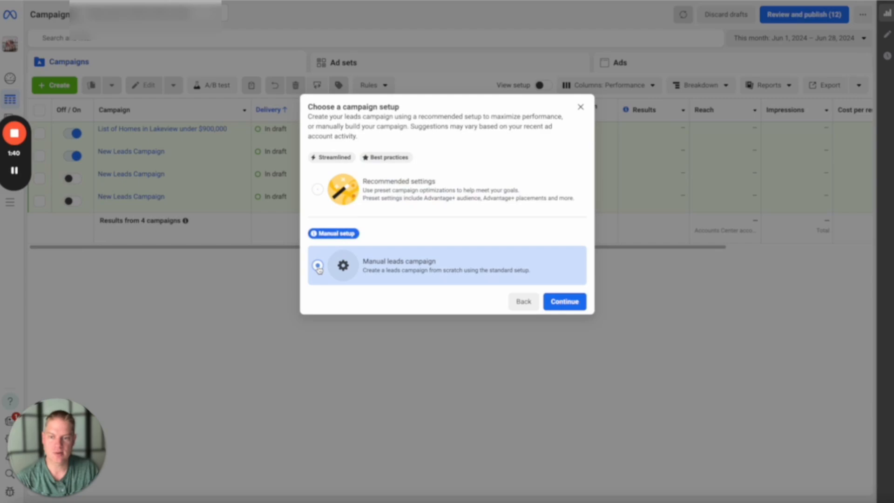
{"action": "left_click", "coordinate": [565, 302]}
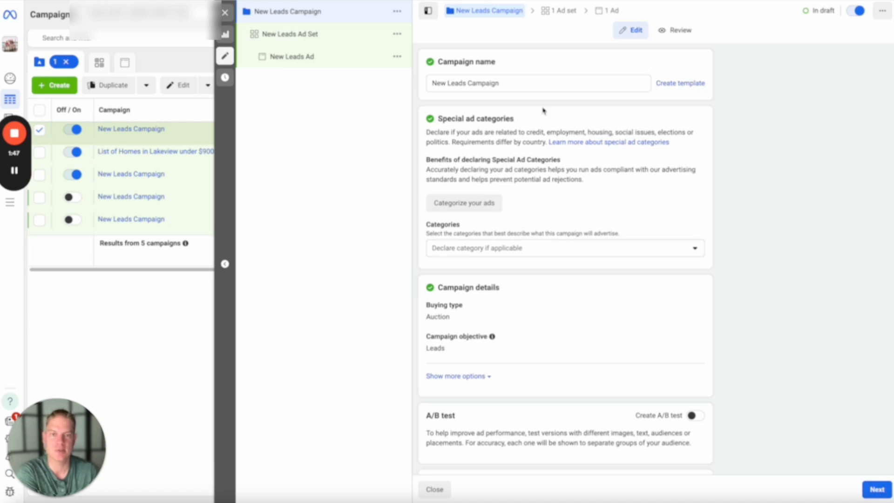
- Rename the campaign as "List of Homes in Lakeview under $700,000"
{"action": "left_click_drag", "start_coordinate": [499, 84], "coordinate": [229, 157]}
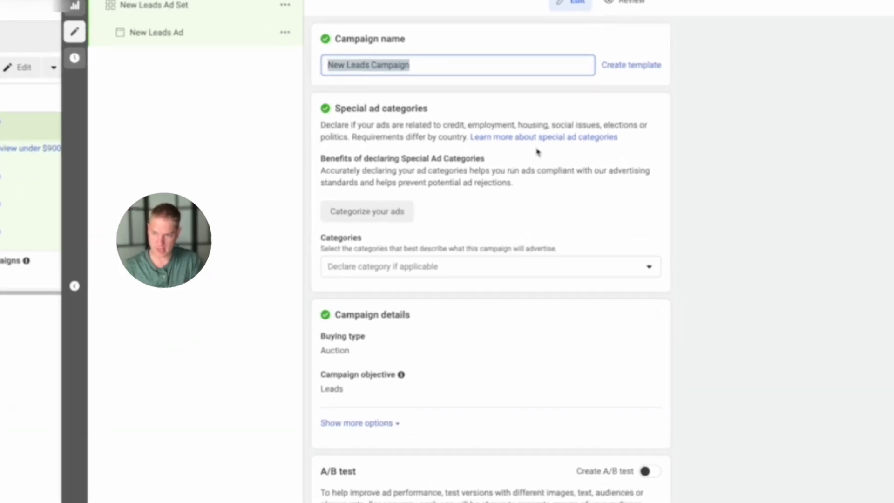
{"action": "type", "text": "List of "}
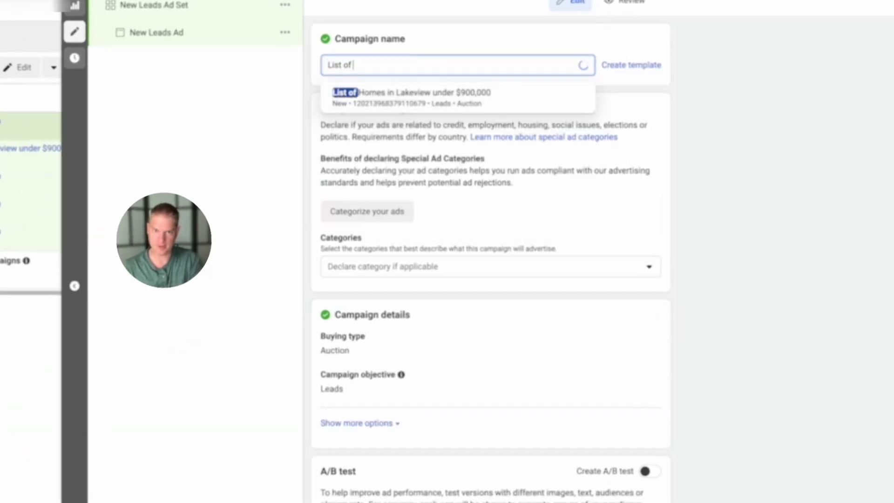
{"action": "type", "text": "Homes in Lak"}
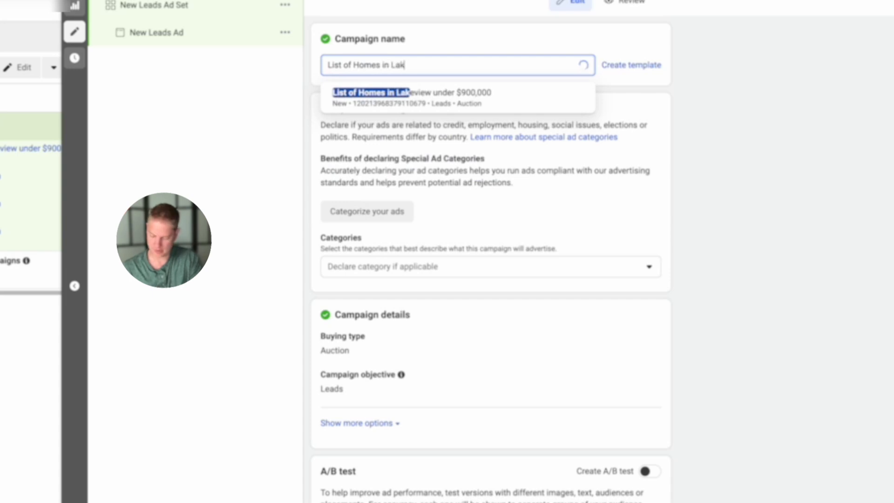
{"action": "type", "text": "eview un"}
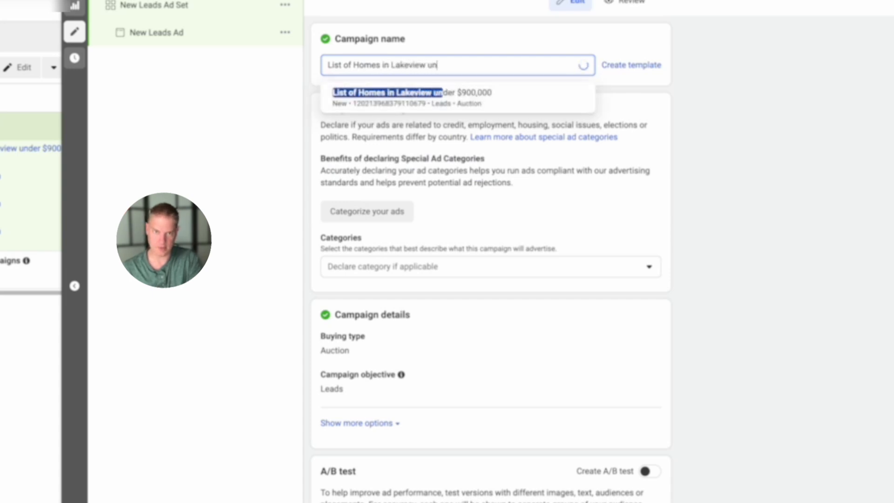
{"action": "type", "text": "der "}
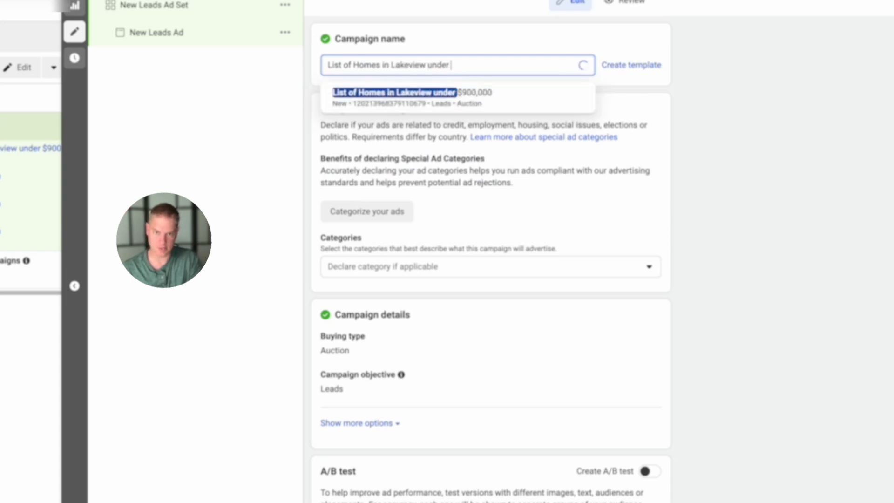
{"action": "type", "text": "$70"}
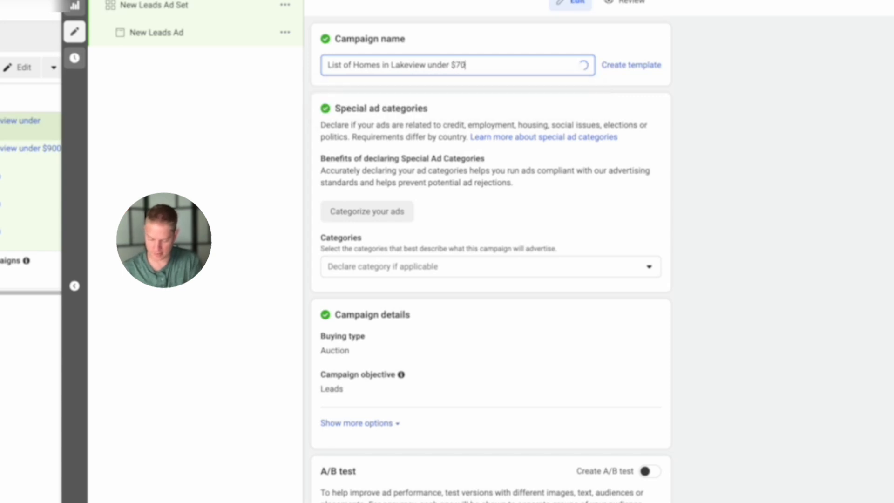
{"action": "type", "text": "0,00"}
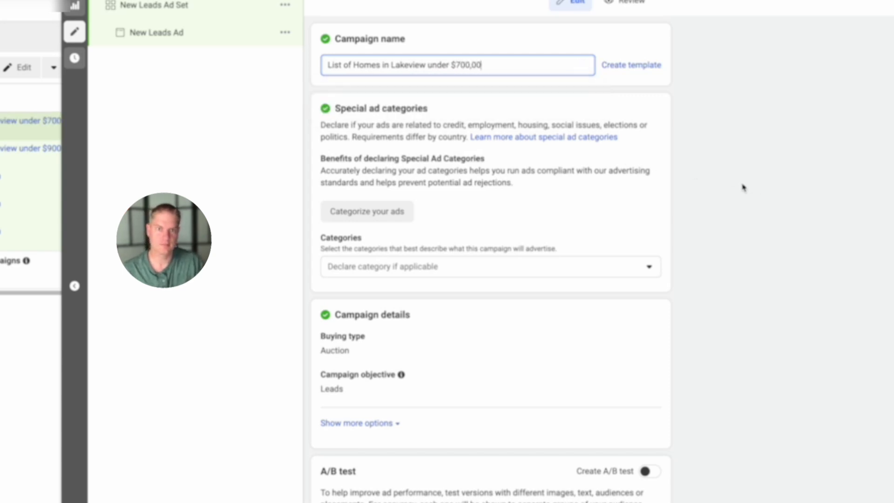
{"action": "type", "text": "0"}
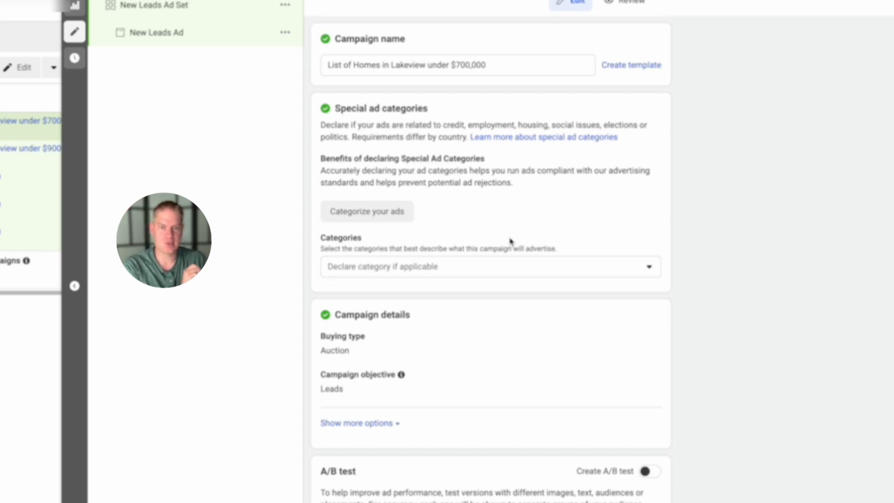
- Declare Housing as the campaign's special ad category and continue to the ad set settings
{"action": "left_click", "coordinate": [489, 269]}
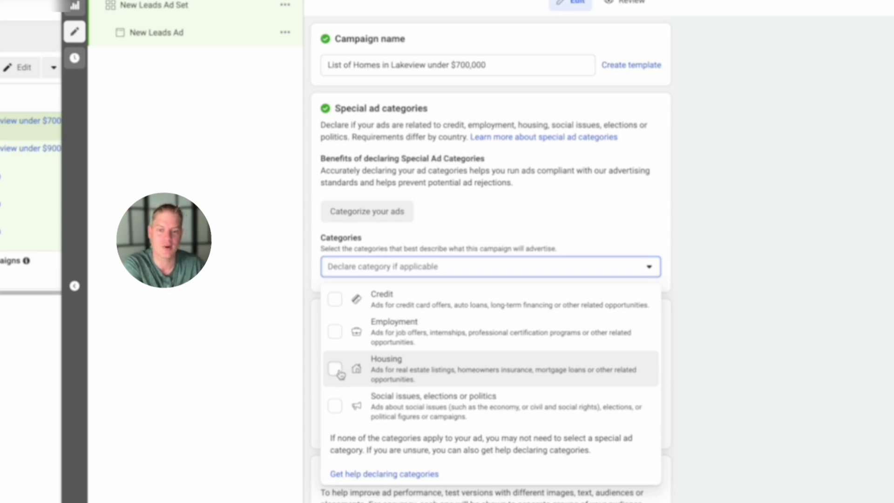
{"action": "left_click", "coordinate": [340, 370]}
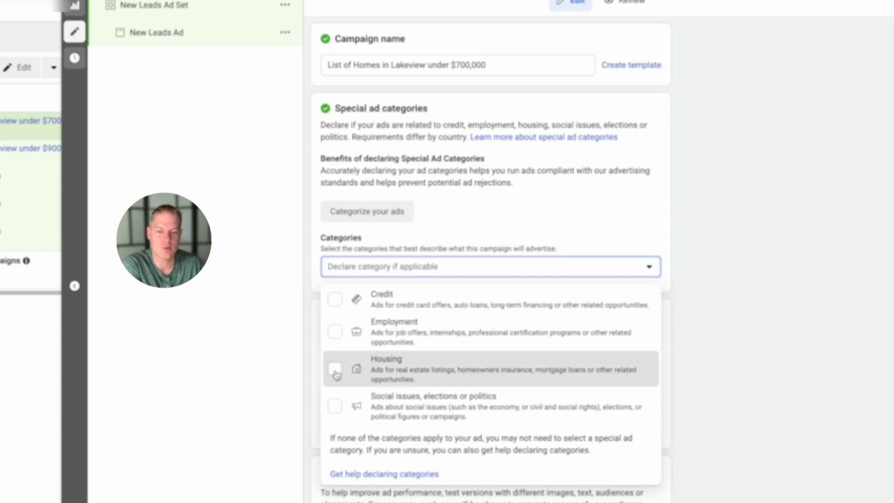
{"action": "left_click", "coordinate": [714, 356]}
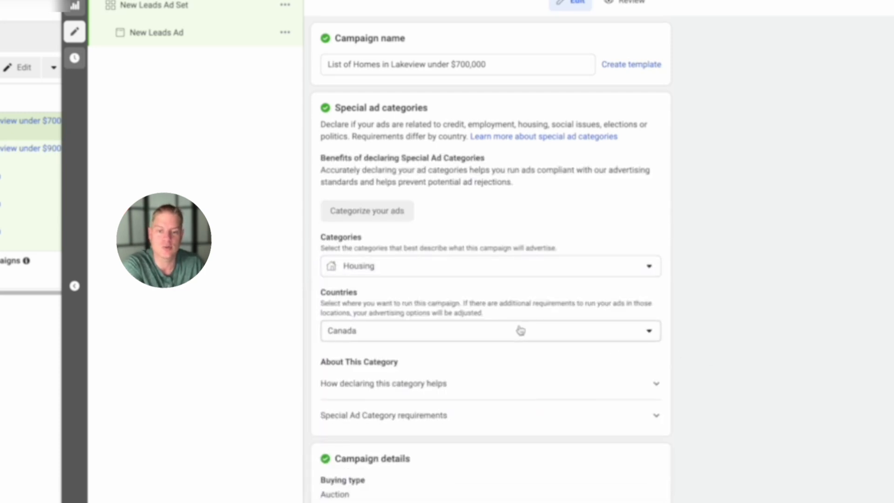
{"action": "scroll", "coordinate": [519, 330], "scroll_direction": "down", "scroll_amount": 4}
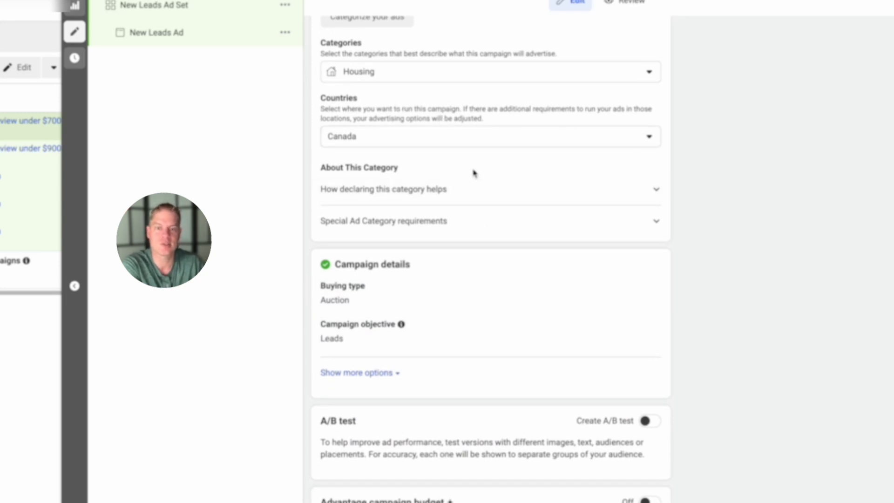
{"action": "scroll", "coordinate": [473, 172], "scroll_direction": "down", "scroll_amount": 1}
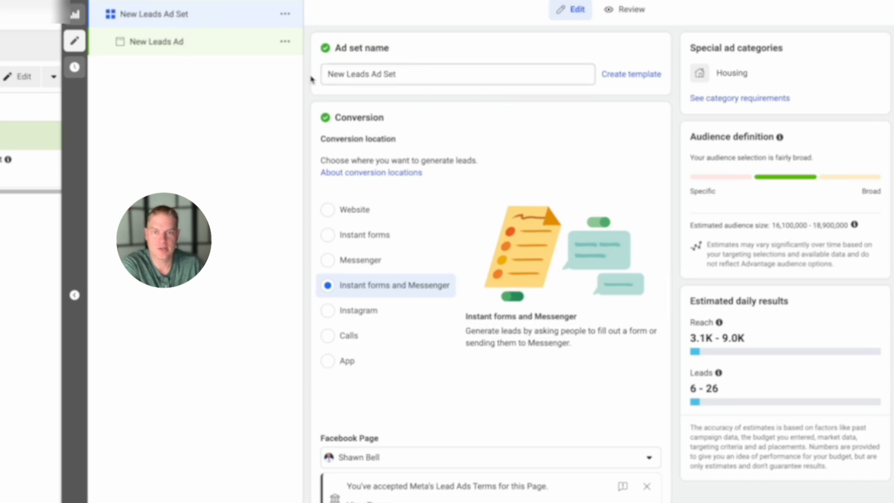
- Set the ad set's conversion location to Instant forms
{"action": "scroll", "coordinate": [493, 175], "scroll_direction": "down", "scroll_amount": 1}
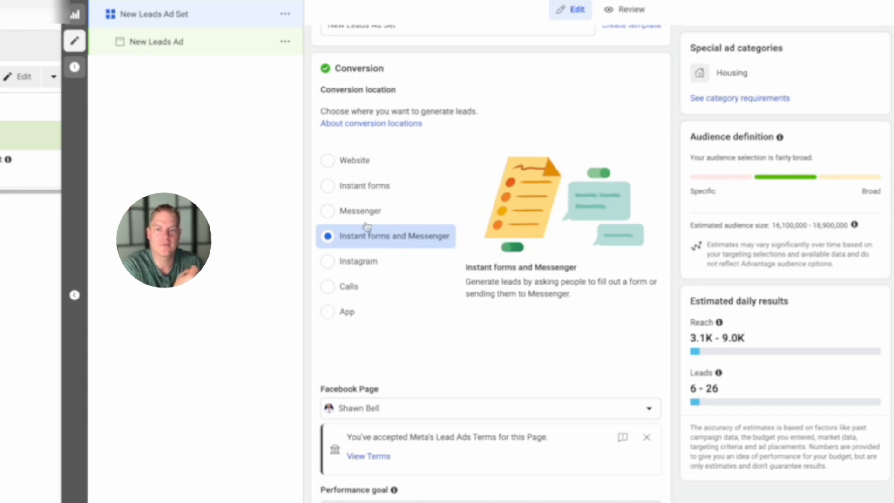
{"action": "left_click", "coordinate": [330, 186]}
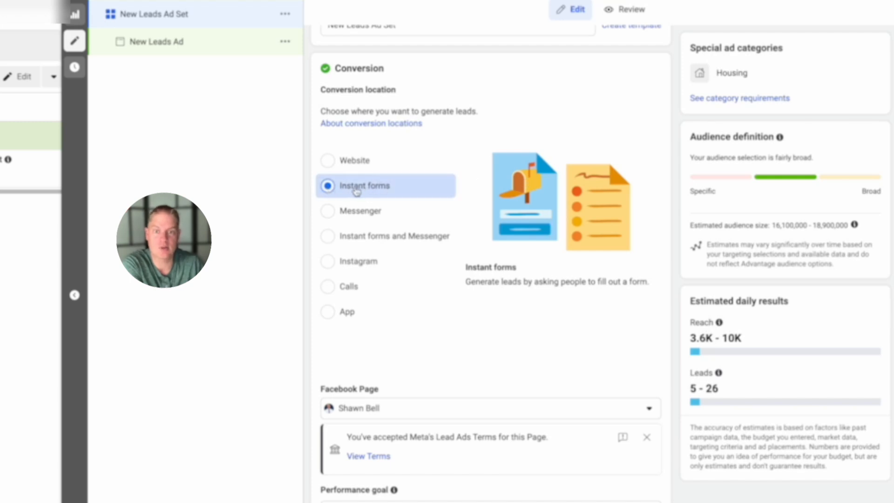
- Review the ad set's Facebook Page, performance goal, dynamic creative, budget and schedule settings
{"action": "scroll", "coordinate": [421, 198], "scroll_direction": "down", "scroll_amount": 5}
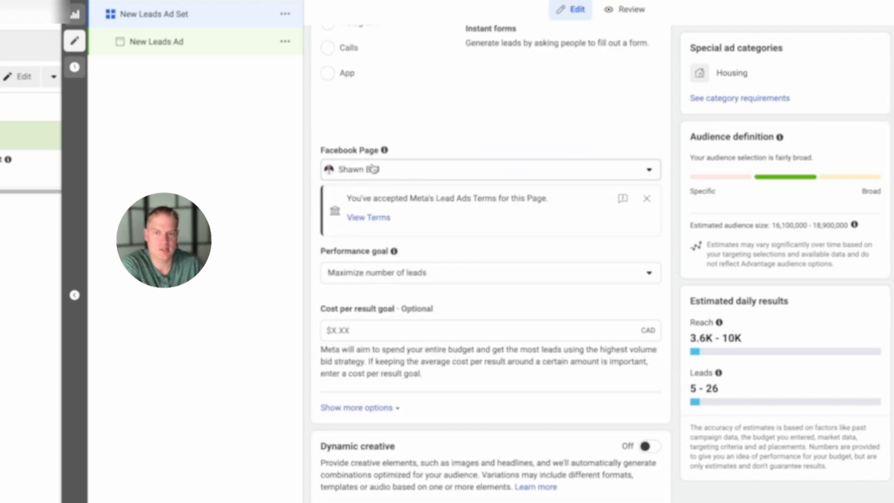
{"action": "scroll", "coordinate": [453, 233], "scroll_direction": "down", "scroll_amount": 1}
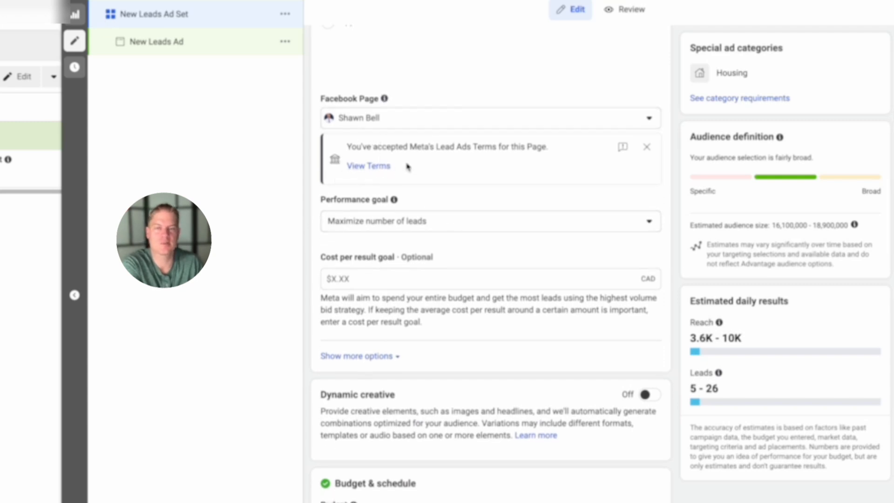
{"action": "scroll", "coordinate": [422, 163], "scroll_direction": "down", "scroll_amount": 3}
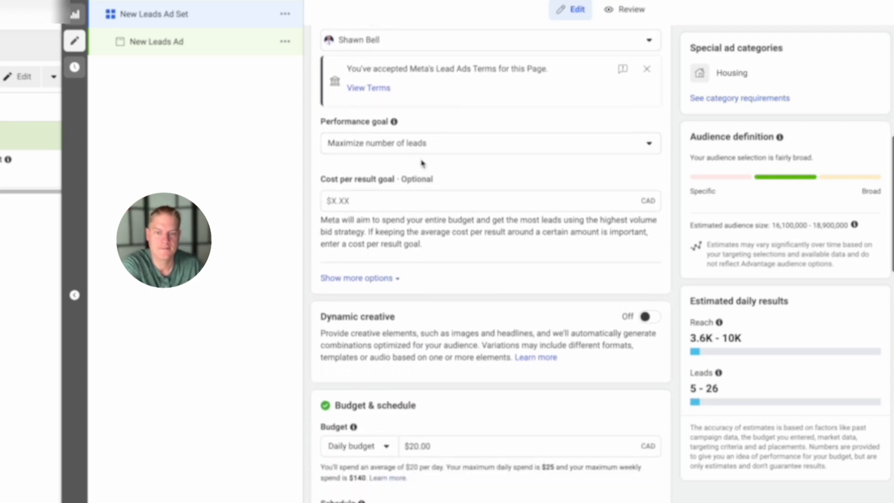
{"action": "scroll", "coordinate": [421, 158], "scroll_direction": "down", "scroll_amount": 4}
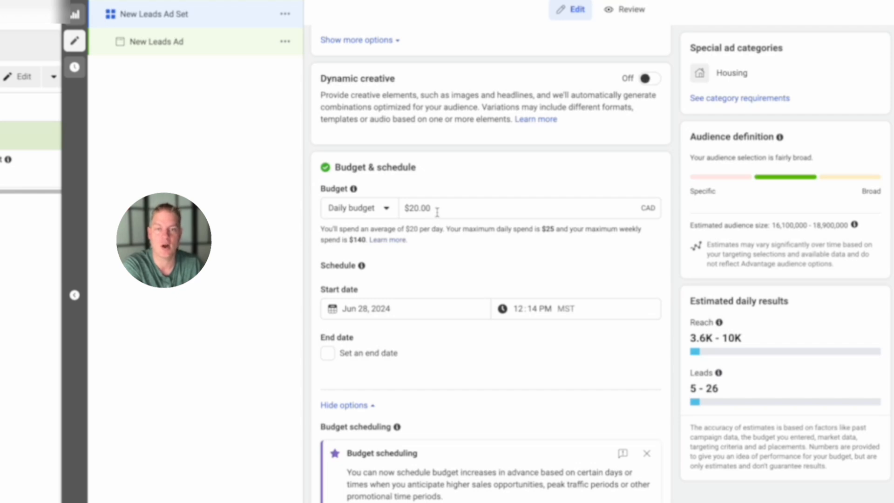
{"action": "scroll", "coordinate": [429, 242], "scroll_direction": "down", "scroll_amount": 1}
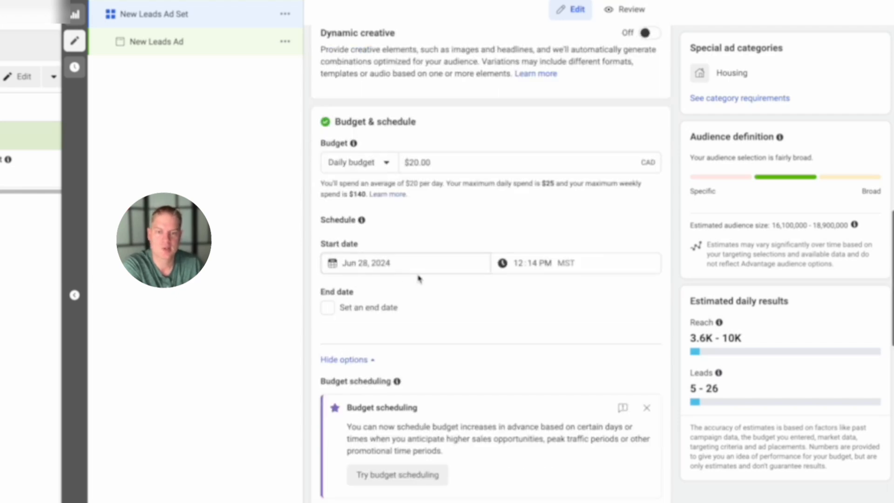
{"action": "scroll", "coordinate": [396, 260], "scroll_direction": "down", "scroll_amount": 1}
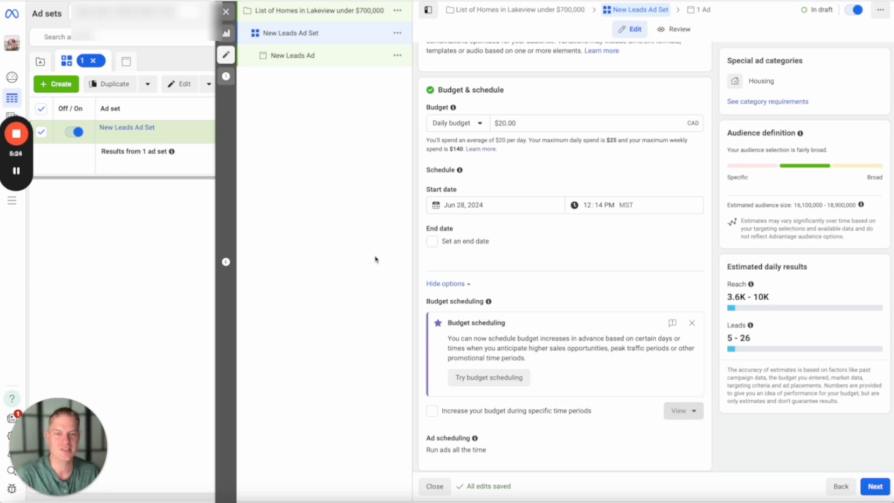
{"action": "scroll", "coordinate": [412, 254], "scroll_direction": "down", "scroll_amount": 1}
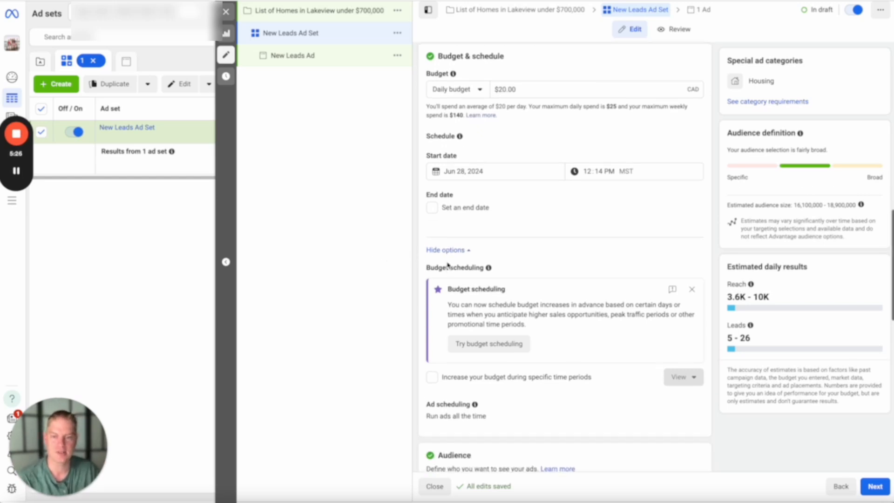
{"action": "scroll", "coordinate": [517, 227], "scroll_direction": "down", "scroll_amount": 7}
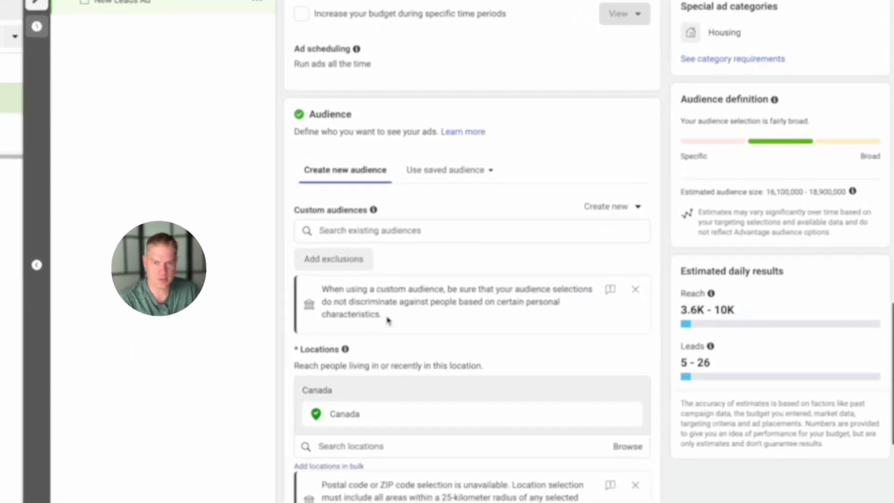
- Remove Canada from the ad set's audience locations
{"action": "scroll", "coordinate": [387, 320], "scroll_direction": "down", "scroll_amount": 1}
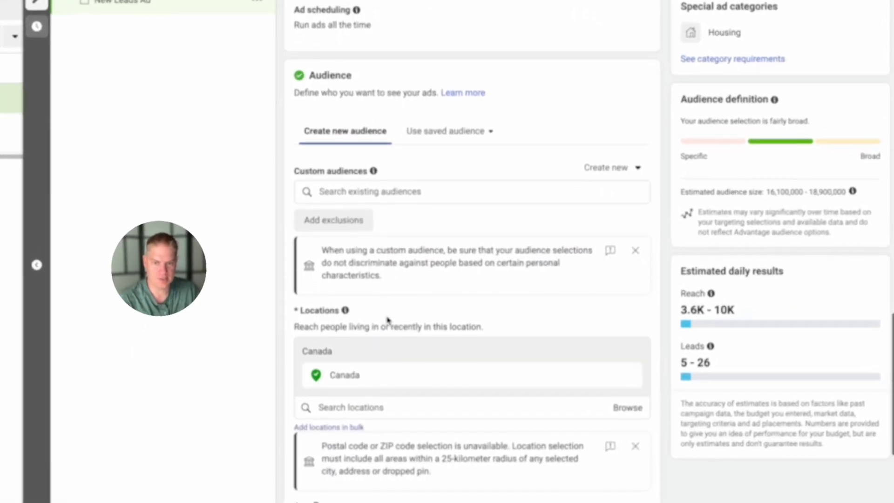
{"action": "scroll", "coordinate": [630, 333], "scroll_direction": "down", "scroll_amount": 1}
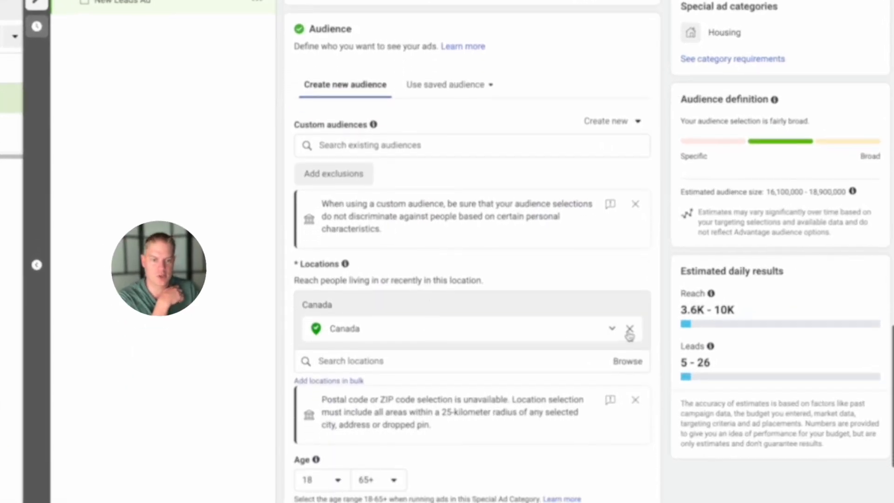
{"action": "scroll", "coordinate": [356, 319], "scroll_direction": "down", "scroll_amount": 2}
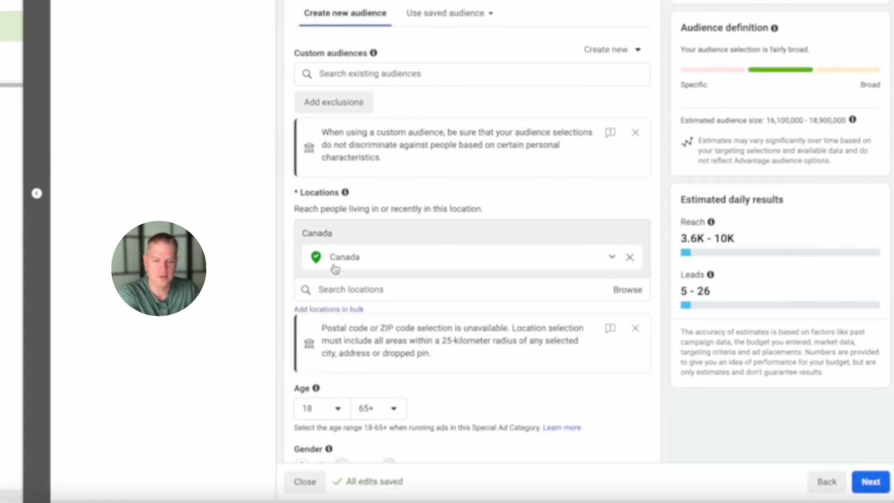
{"action": "left_click", "coordinate": [630, 257]}
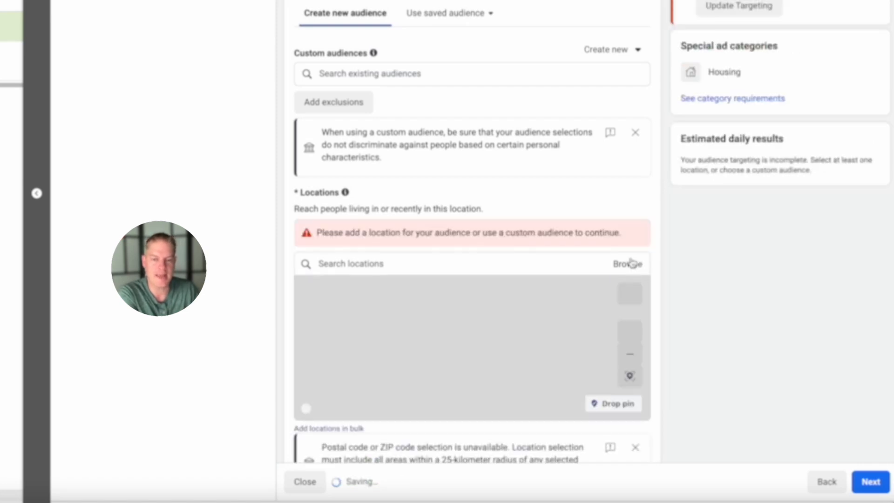
- Try to find Dallas in the audience location search and clear the search text
{"action": "scroll", "coordinate": [577, 257], "scroll_direction": "down", "scroll_amount": 1}
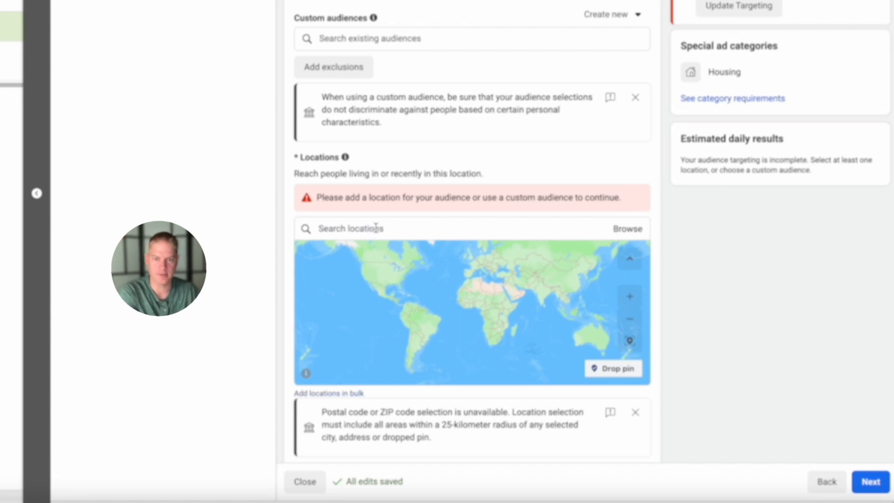
{"action": "left_click", "coordinate": [375, 228]}
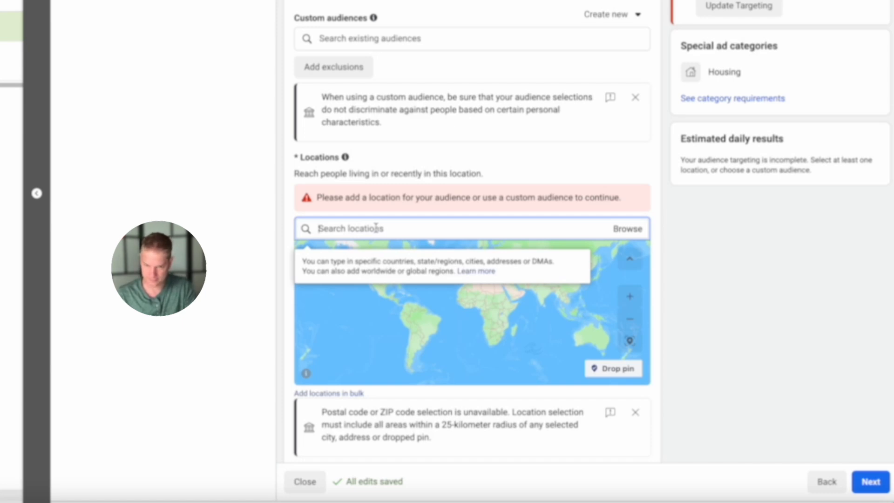
{"action": "type", "text": "dallas"}
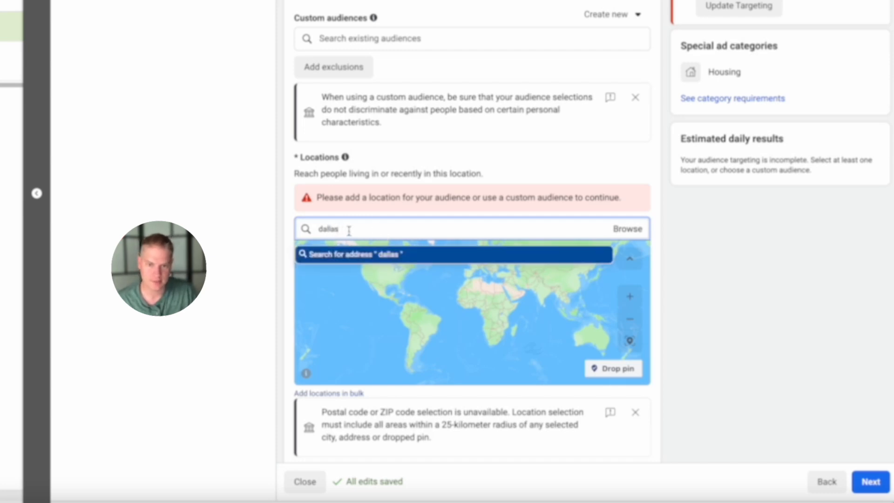
{"action": "key", "text": "ctrl+a"}
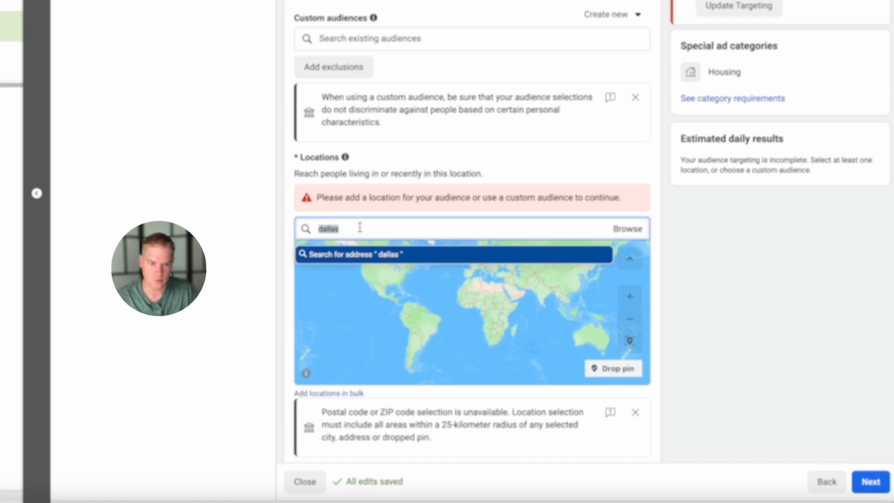
{"action": "key", "text": "BackSpace"}
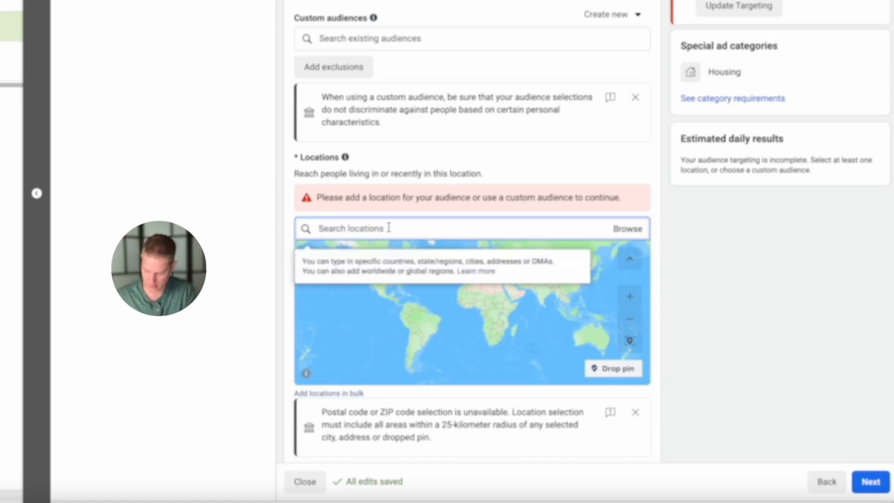
{"action": "type", "text": "dallas"}
{"action": "left_click_drag", "start_coordinate": [377, 224], "coordinate": [300, 224]}
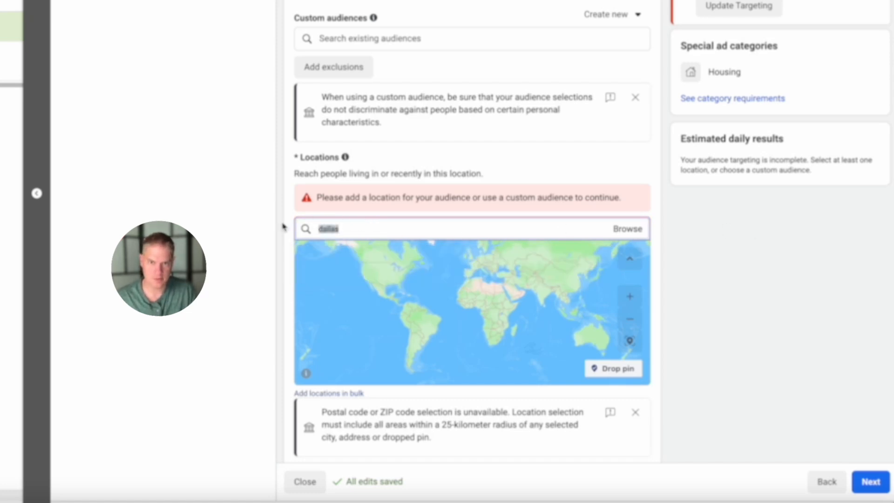
{"action": "key", "text": "BackSpace"}
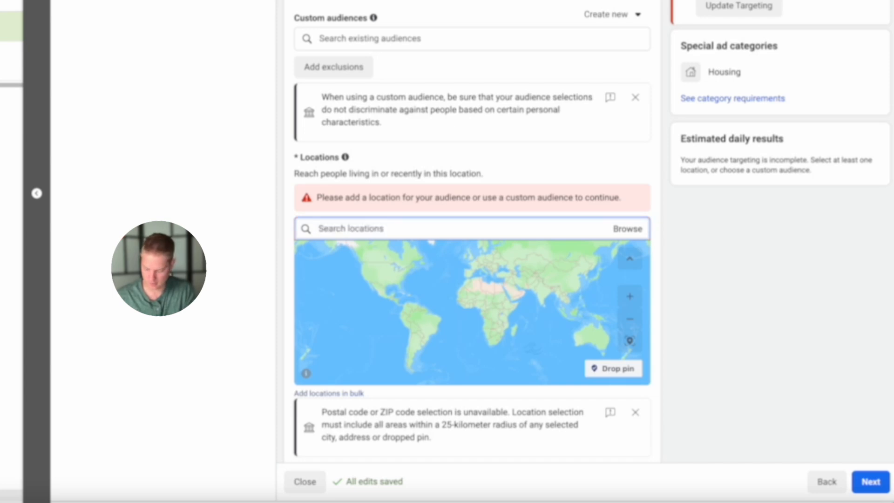
- Add Calgary, Alberta, Canada as the audience location and check its covered area on the map
{"action": "type", "text": "d"}
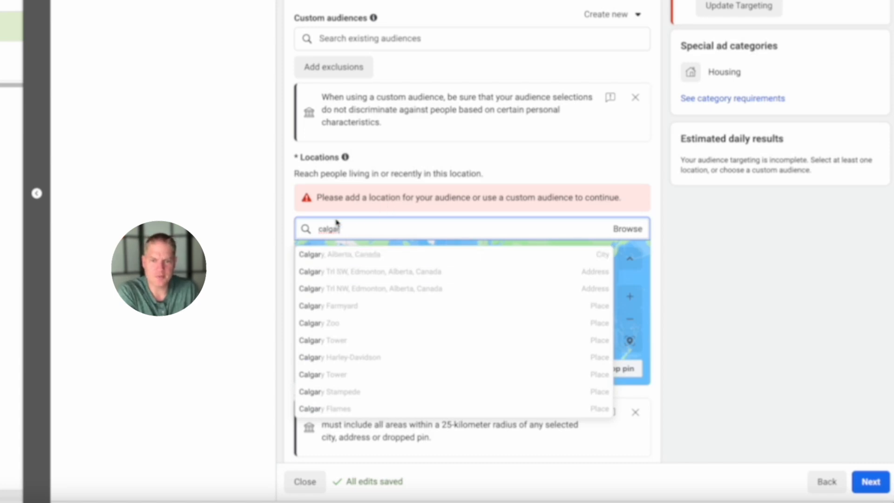
{"action": "left_click", "coordinate": [338, 254]}
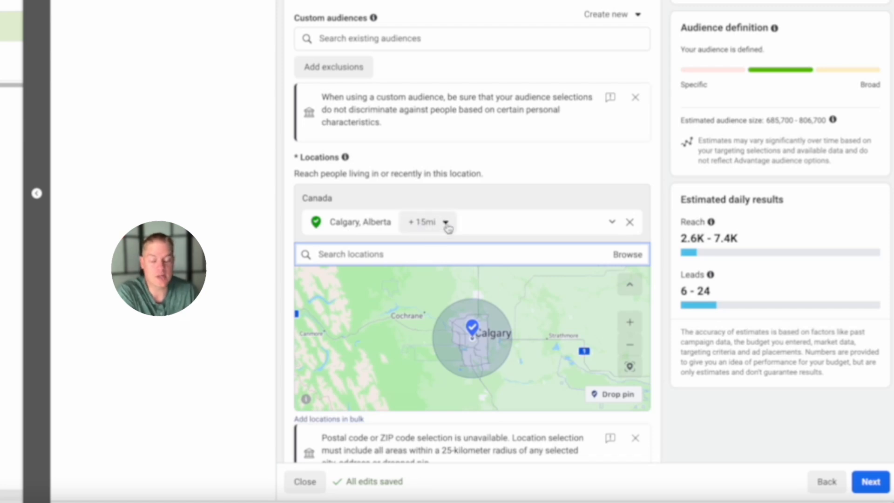
{"action": "scroll", "coordinate": [521, 218], "scroll_direction": "down", "scroll_amount": 1}
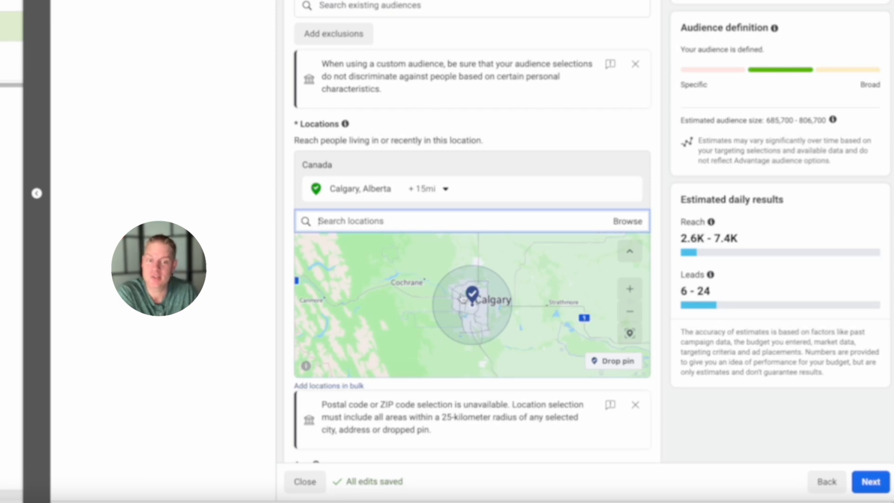
{"action": "scroll", "coordinate": [460, 287], "scroll_direction": "up", "scroll_amount": 3}
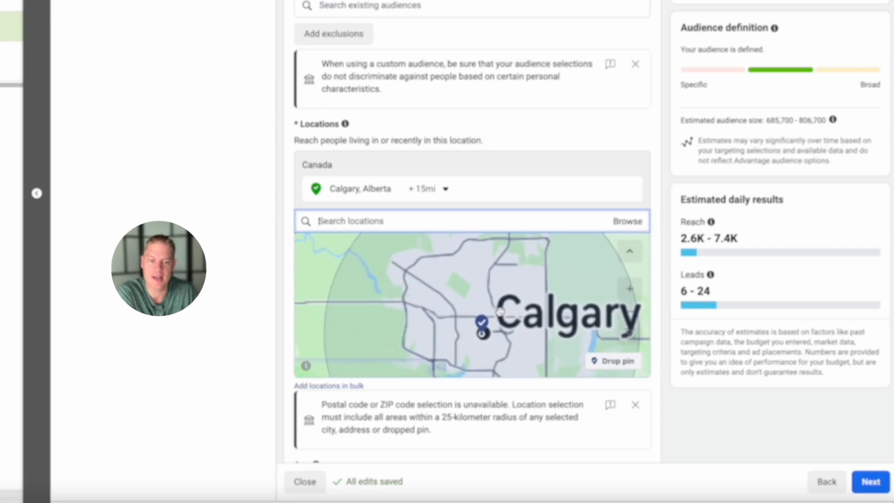
{"action": "scroll", "coordinate": [460, 288], "scroll_direction": "down", "scroll_amount": 3}
{"action": "scroll", "coordinate": [516, 323], "scroll_direction": "down", "scroll_amount": 2}
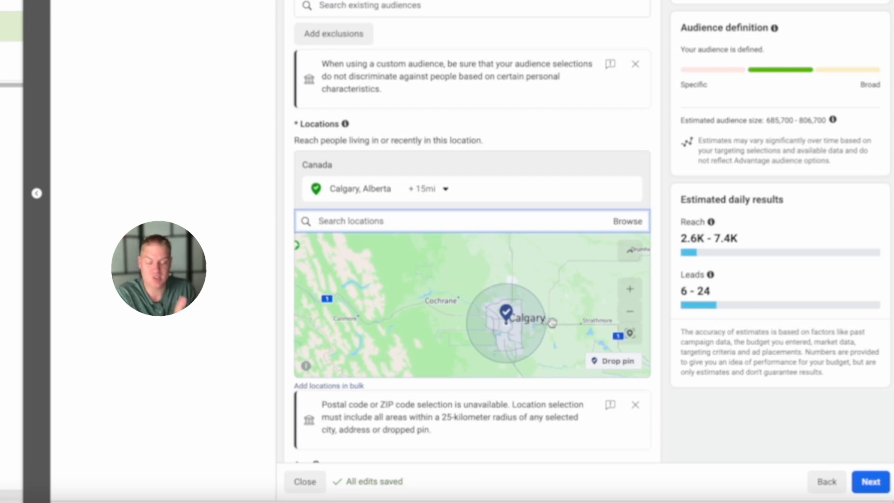
- Try a 28-mile radius around Calgary and return the radius to 15 miles
{"action": "scroll", "coordinate": [685, 327], "scroll_direction": "down", "scroll_amount": 1}
{"action": "scroll", "coordinate": [685, 327], "scroll_direction": "down", "scroll_amount": 3}
{"action": "scroll", "coordinate": [433, 28], "scroll_direction": "up", "scroll_amount": 2}
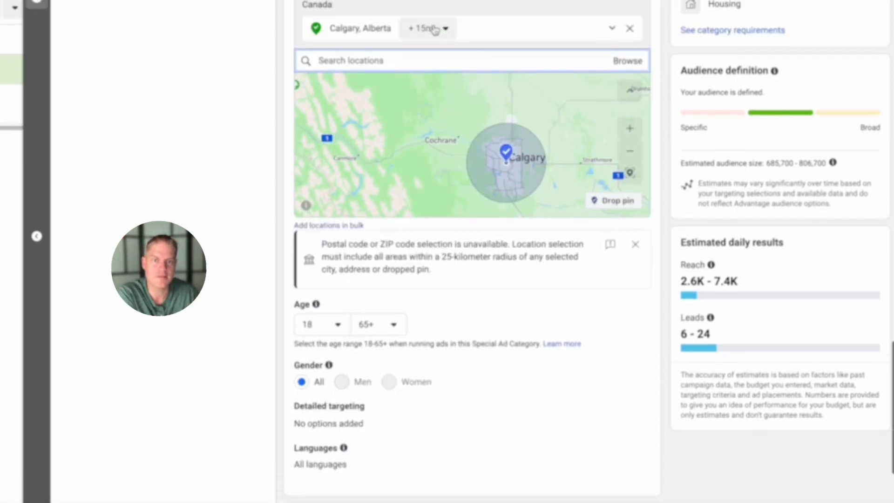
{"action": "left_click", "coordinate": [436, 85]}
{"action": "left_click_drag", "start_coordinate": [429, 141], "coordinate": [447, 144]}
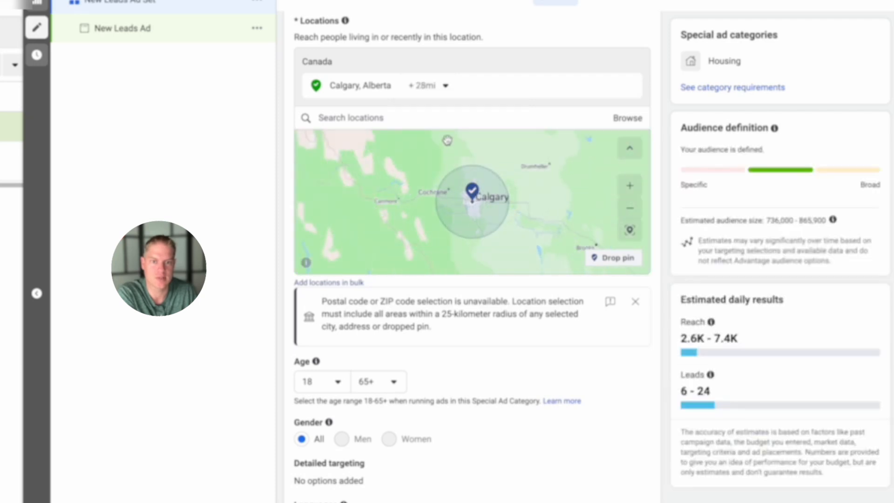
{"action": "left_click", "coordinate": [445, 86]}
{"action": "left_click_drag", "start_coordinate": [444, 140], "coordinate": [420, 141]}
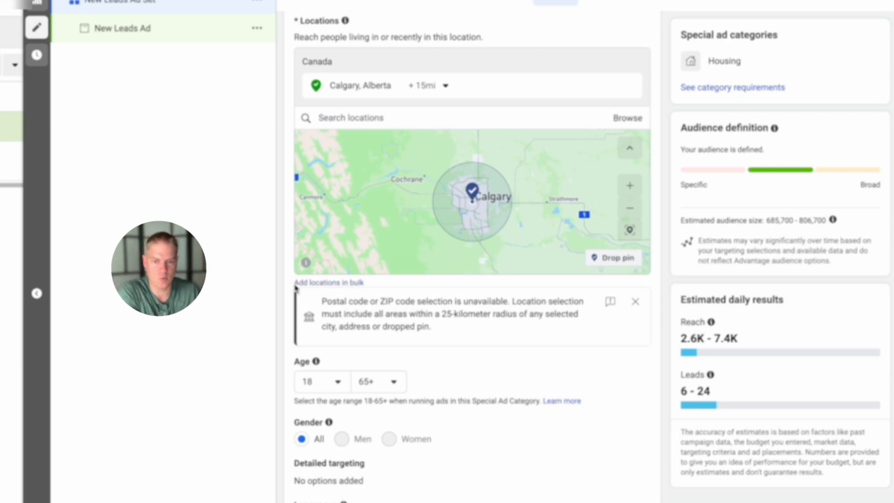
- Switch the ad set to manual placements and exclude the Audience network platform
{"action": "scroll", "coordinate": [427, 363], "scroll_direction": "down", "scroll_amount": 1}
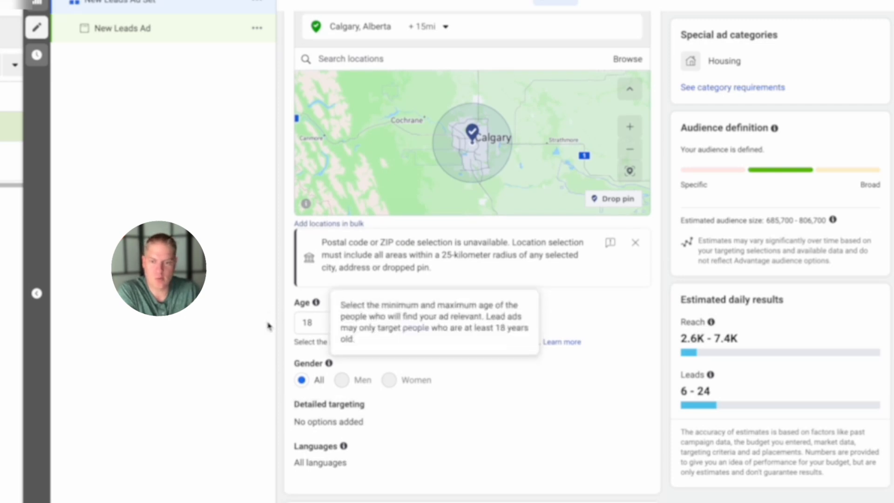
{"action": "scroll", "coordinate": [425, 284], "scroll_direction": "down", "scroll_amount": 2}
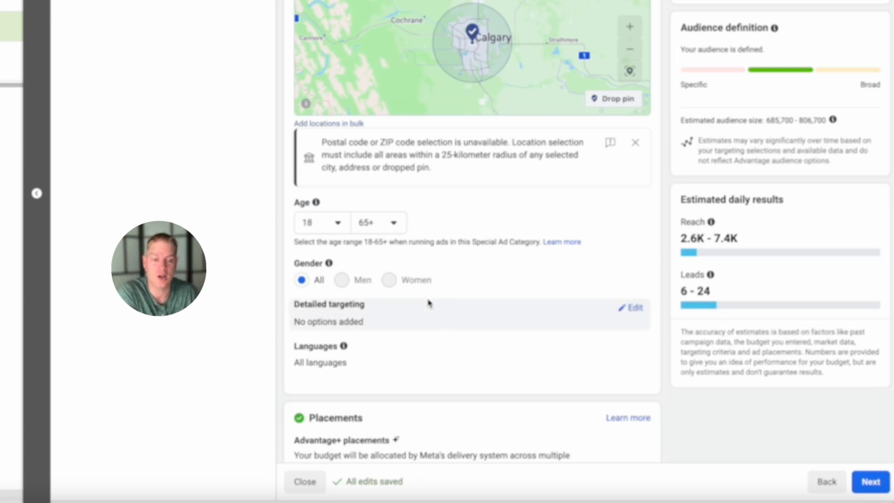
{"action": "scroll", "coordinate": [429, 303], "scroll_direction": "down", "scroll_amount": 2}
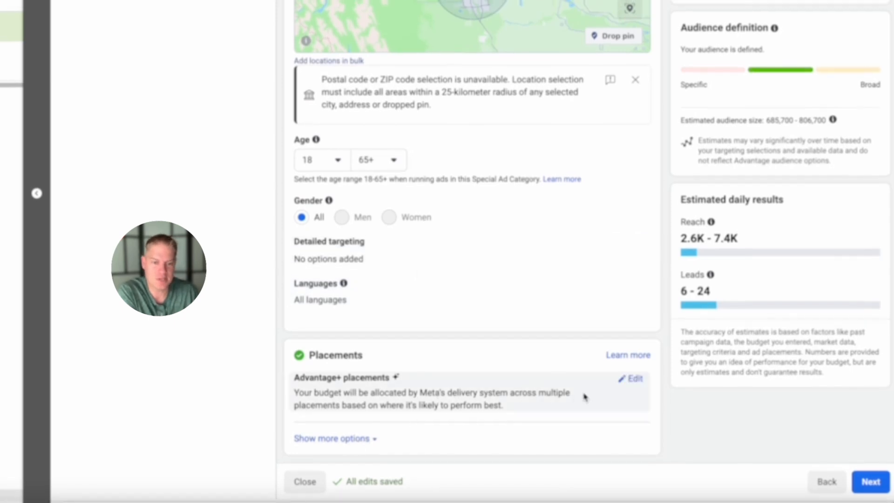
{"action": "left_click", "coordinate": [635, 381]}
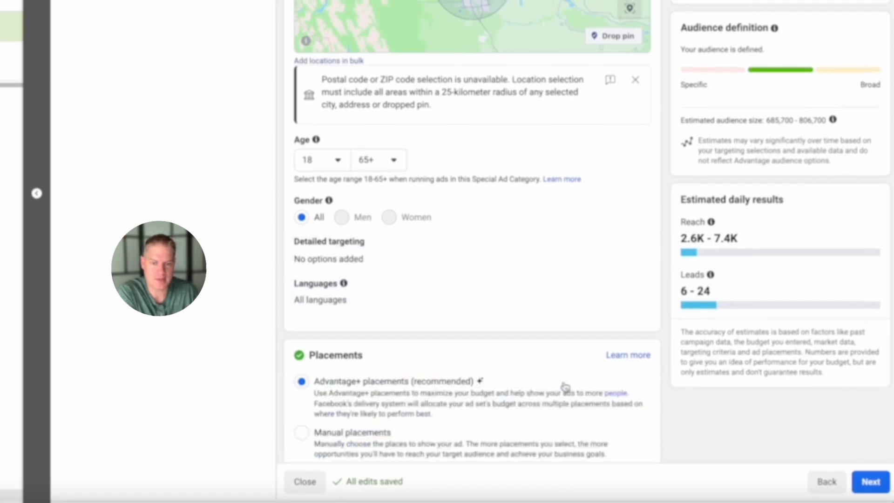
{"action": "scroll", "coordinate": [564, 386], "scroll_direction": "down", "scroll_amount": 2}
{"action": "left_click", "coordinate": [302, 376]}
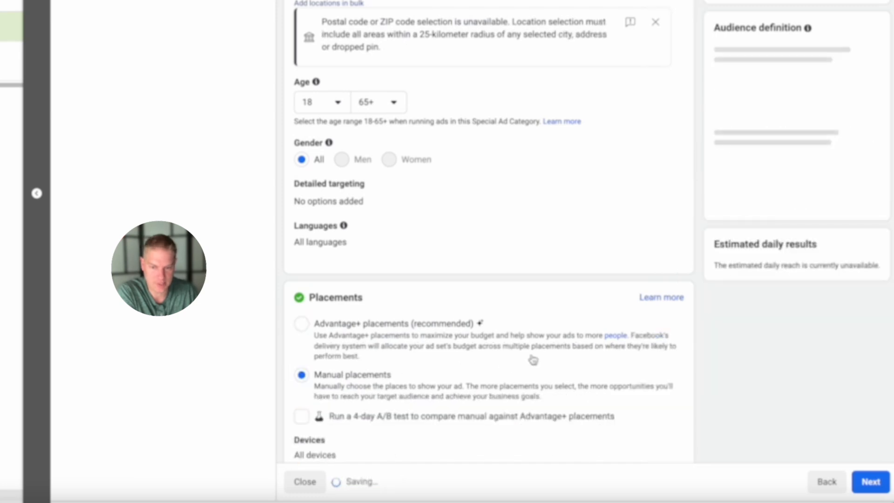
{"action": "scroll", "coordinate": [531, 359], "scroll_direction": "down", "scroll_amount": 5}
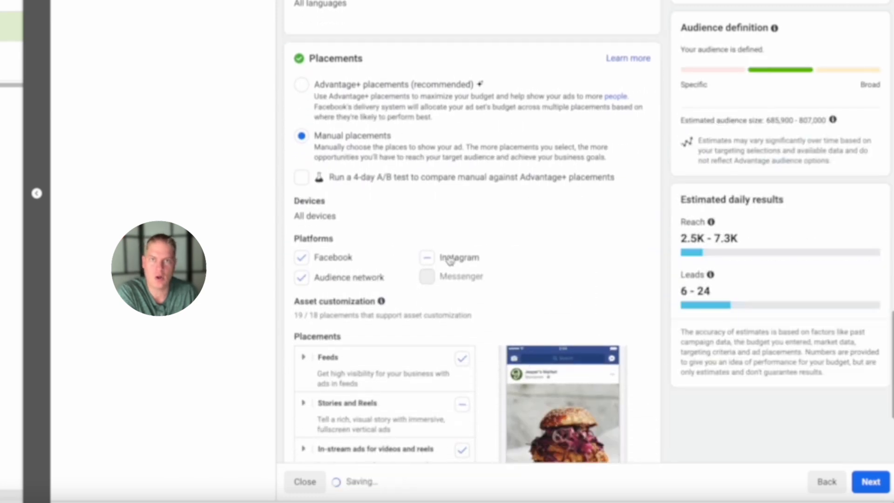
{"action": "left_click", "coordinate": [302, 280]}
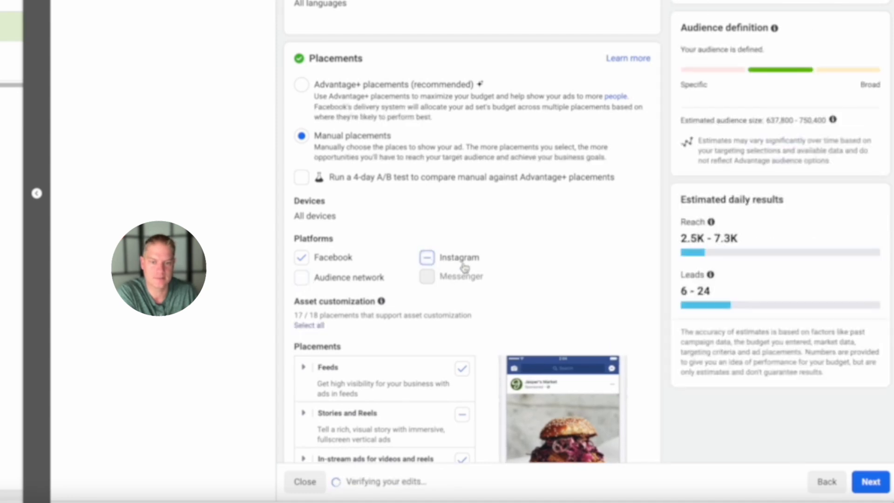
- Exclude the In-stream ads for videos and reels, Stories and Reels, and Search results placements
{"action": "scroll", "coordinate": [505, 271], "scroll_direction": "down", "scroll_amount": 3}
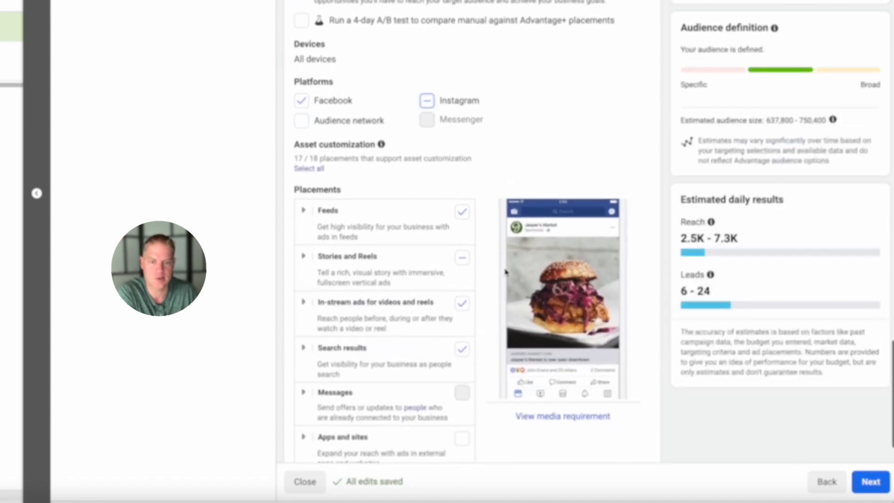
{"action": "scroll", "coordinate": [443, 224], "scroll_direction": "down", "scroll_amount": 1}
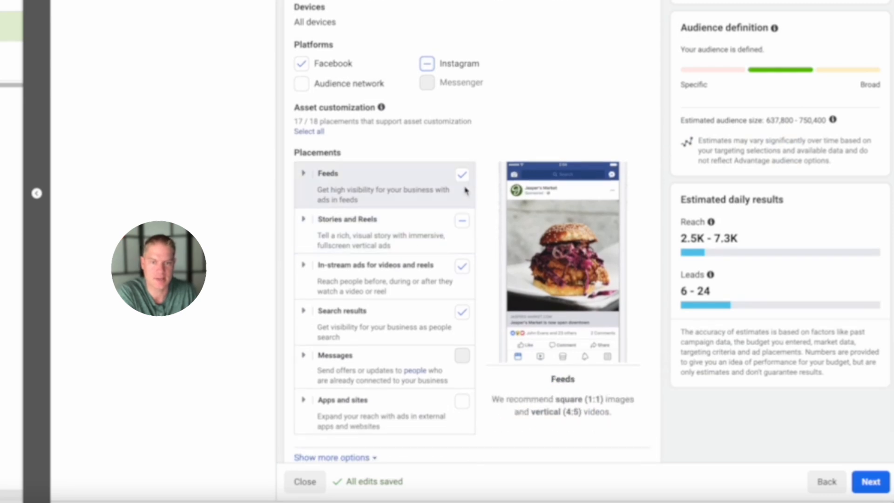
{"action": "left_click", "coordinate": [462, 266]}
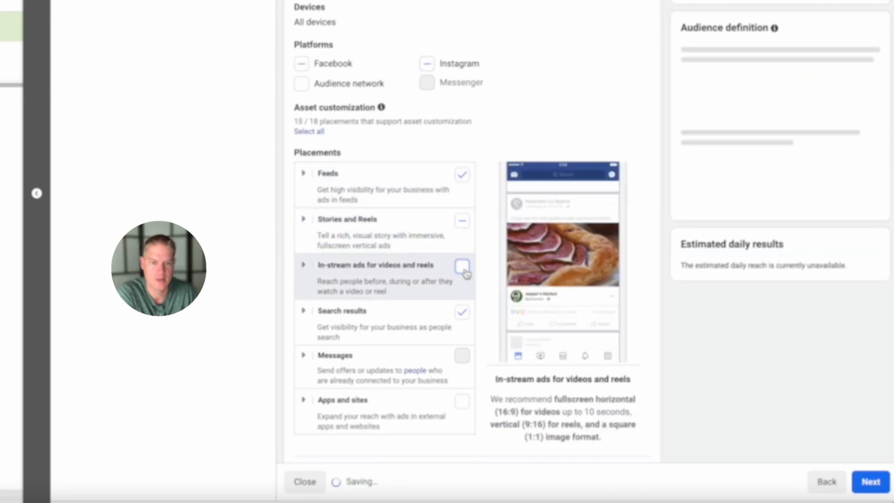
{"action": "left_click", "coordinate": [463, 228]}
{"action": "left_click", "coordinate": [463, 228]}
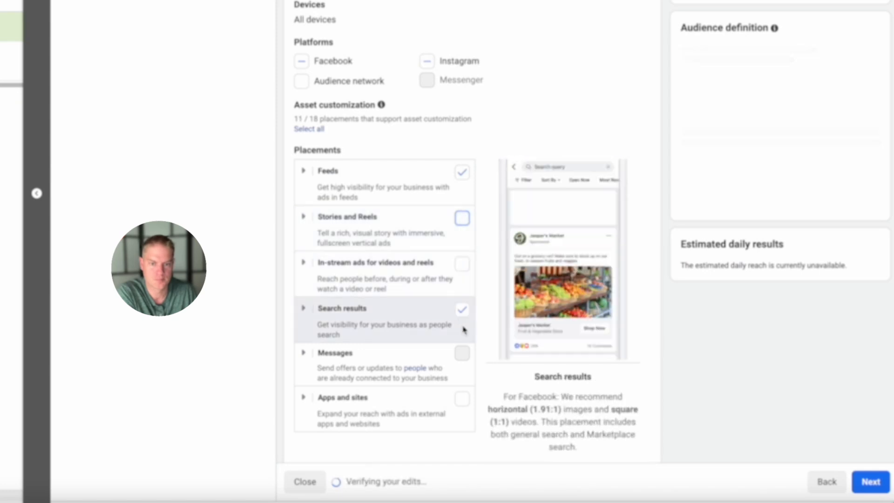
{"action": "left_click", "coordinate": [462, 311]}
{"action": "scroll", "coordinate": [463, 315], "scroll_direction": "down", "scroll_amount": 1}
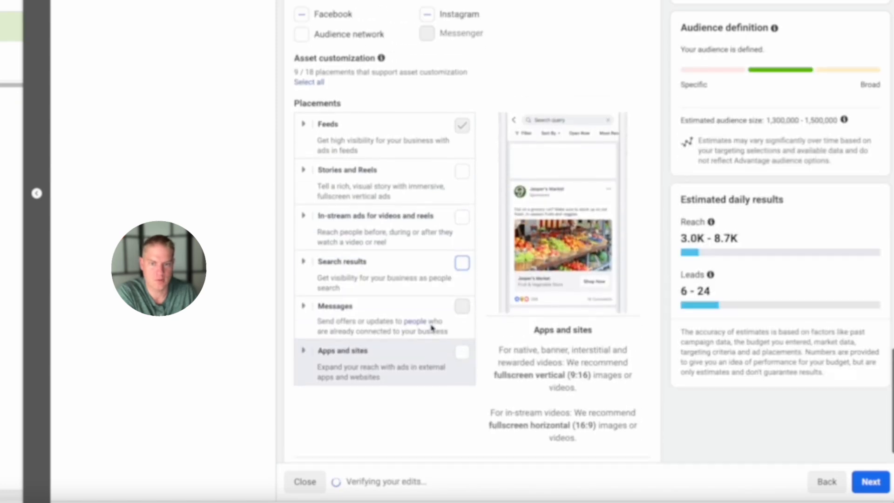
- Exclude Facebook Business Explore, Instagram Explore home, Instagram Explore and Facebook video feeds from the Feeds placements
{"action": "scroll", "coordinate": [431, 328], "scroll_direction": "up", "scroll_amount": 2}
{"action": "left_click", "coordinate": [306, 209]}
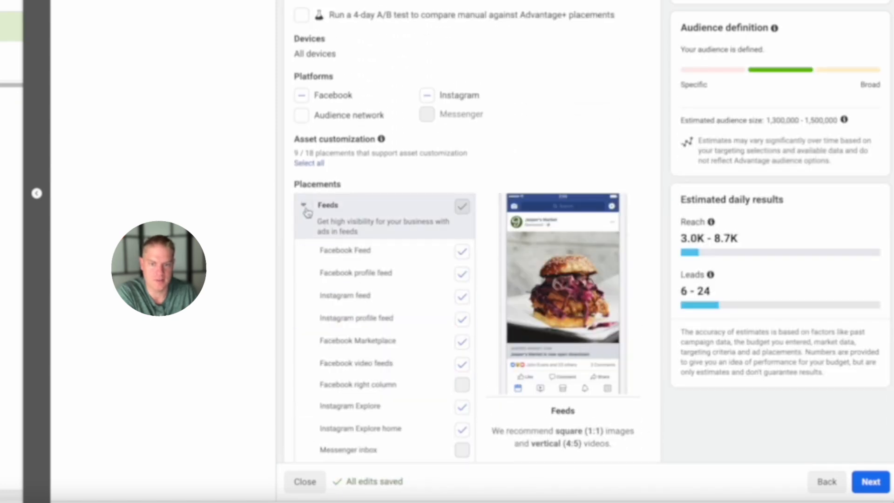
{"action": "scroll", "coordinate": [371, 239], "scroll_direction": "down", "scroll_amount": 2}
{"action": "left_click", "coordinate": [462, 389]}
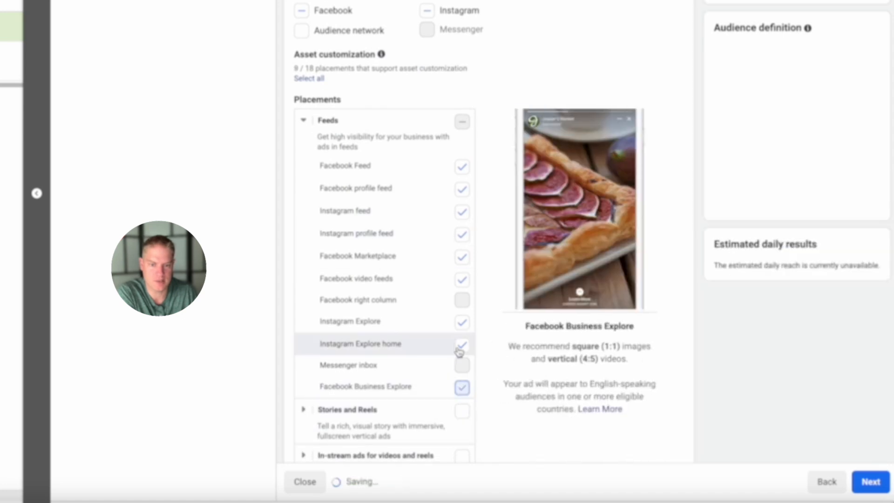
{"action": "left_click", "coordinate": [461, 345]}
{"action": "left_click", "coordinate": [463, 322]}
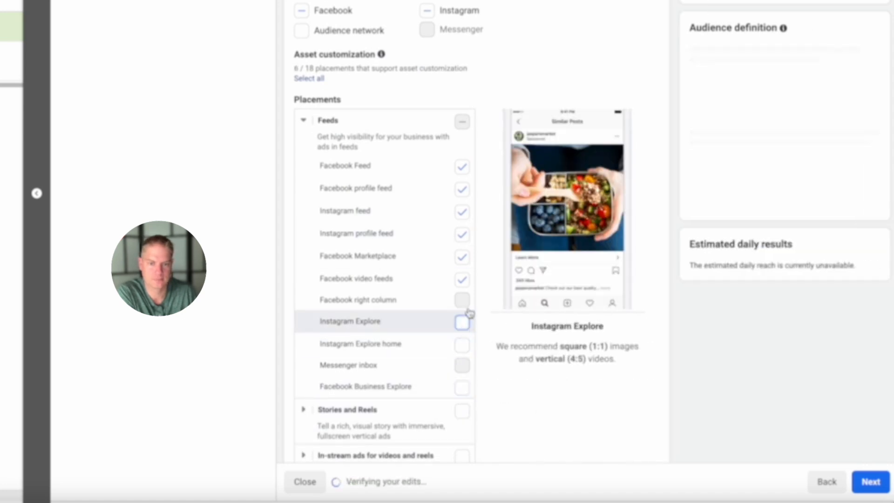
{"action": "left_click", "coordinate": [463, 279]}
- Exclude Facebook profile feed, Instagram profile feed and Facebook Marketplace, keeping only Facebook Feed and Instagram feed as placements
{"action": "scroll", "coordinate": [463, 254], "scroll_direction": "up", "scroll_amount": 2}
{"action": "left_click", "coordinate": [462, 255]}
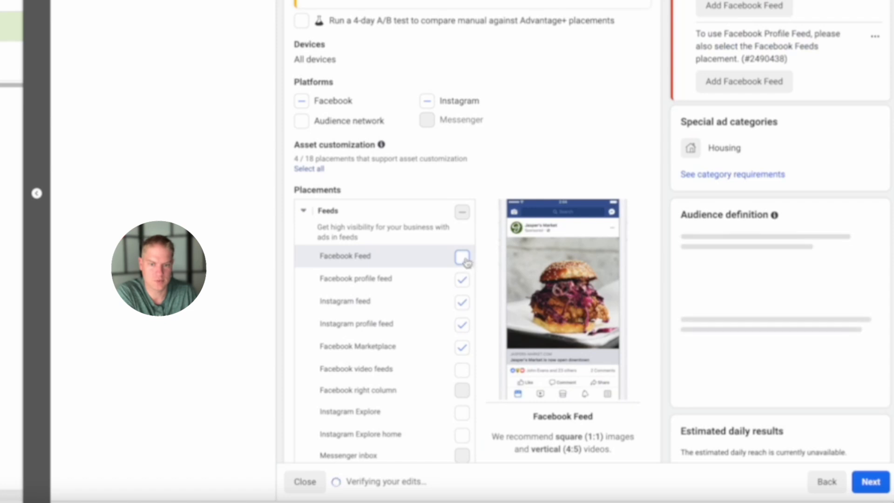
{"action": "left_click", "coordinate": [462, 257]}
{"action": "left_click", "coordinate": [462, 279]}
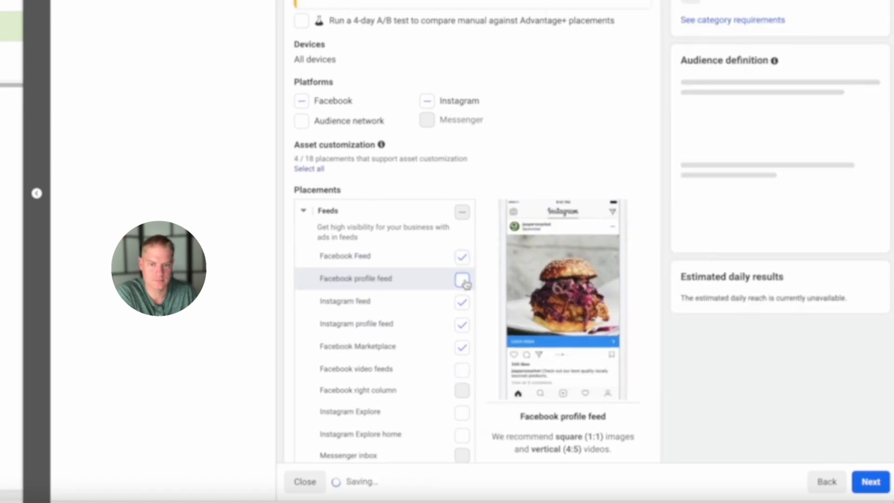
{"action": "left_click", "coordinate": [462, 325]}
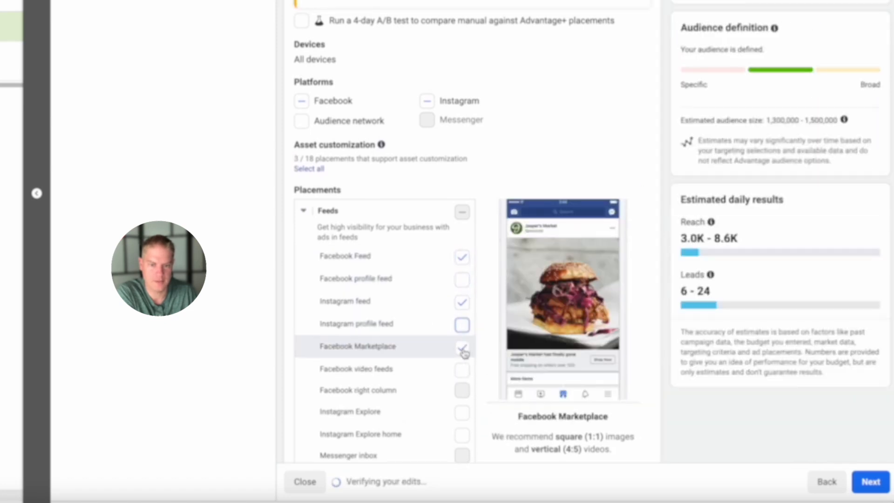
{"action": "left_click", "coordinate": [462, 348]}
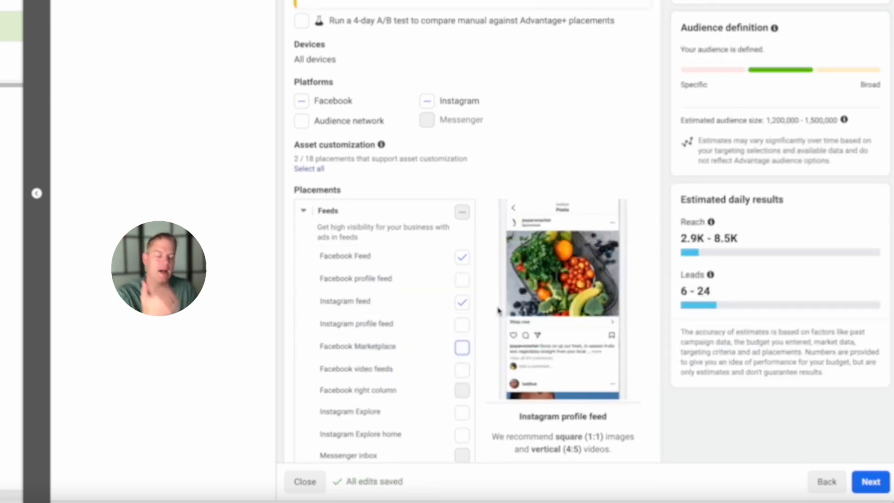
{"action": "scroll", "coordinate": [546, 303], "scroll_direction": "down", "scroll_amount": 5}
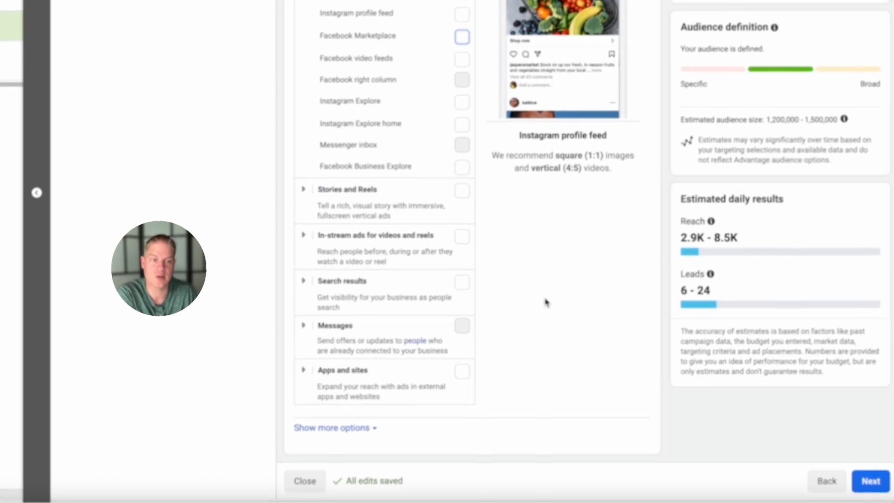
{"action": "scroll", "coordinate": [546, 303], "scroll_direction": "up", "scroll_amount": 1}
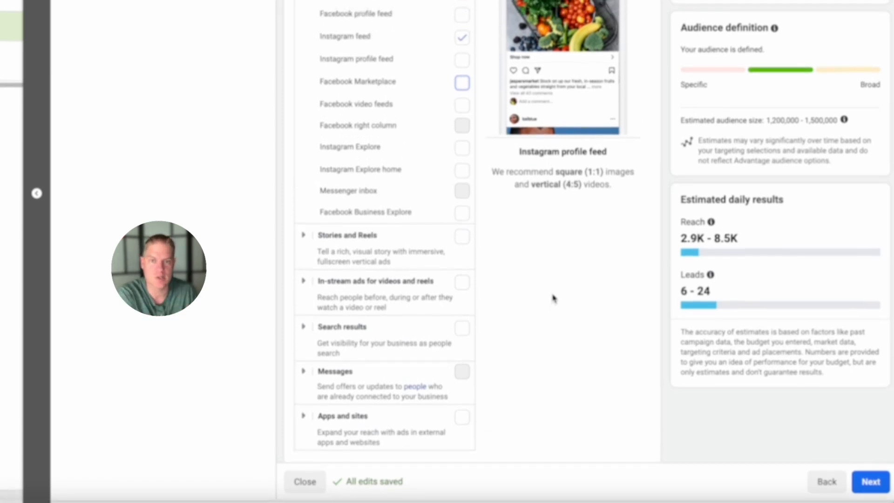
{"action": "scroll", "coordinate": [553, 298], "scroll_direction": "up", "scroll_amount": 4}
{"action": "scroll", "coordinate": [553, 298], "scroll_direction": "down", "scroll_amount": 5}
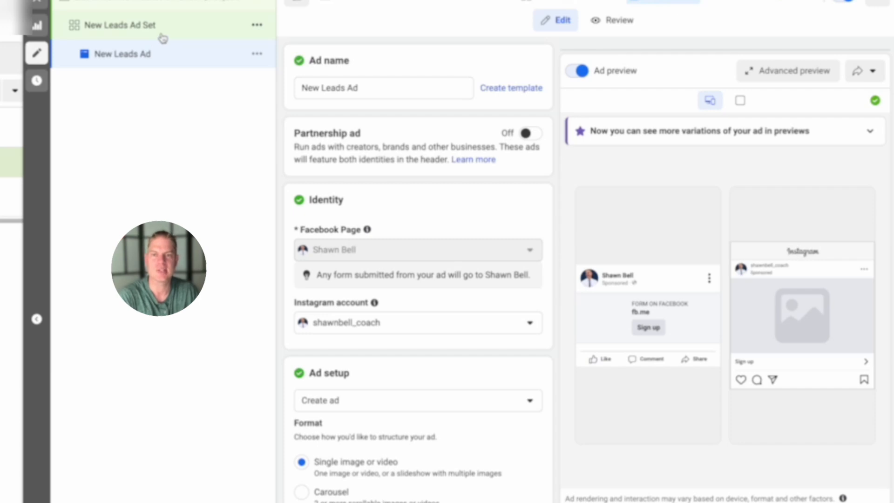
- Check the identity and format settings of New Leads Ad and opt it out of Multi-advertiser ads
{"action": "scroll", "coordinate": [393, 212], "scroll_direction": "down", "scroll_amount": 2}
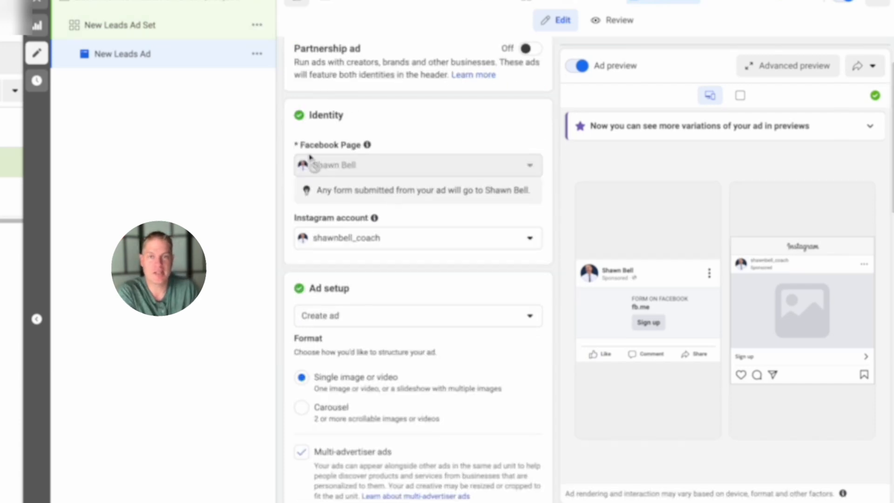
{"action": "scroll", "coordinate": [401, 186], "scroll_direction": "up", "scroll_amount": 2}
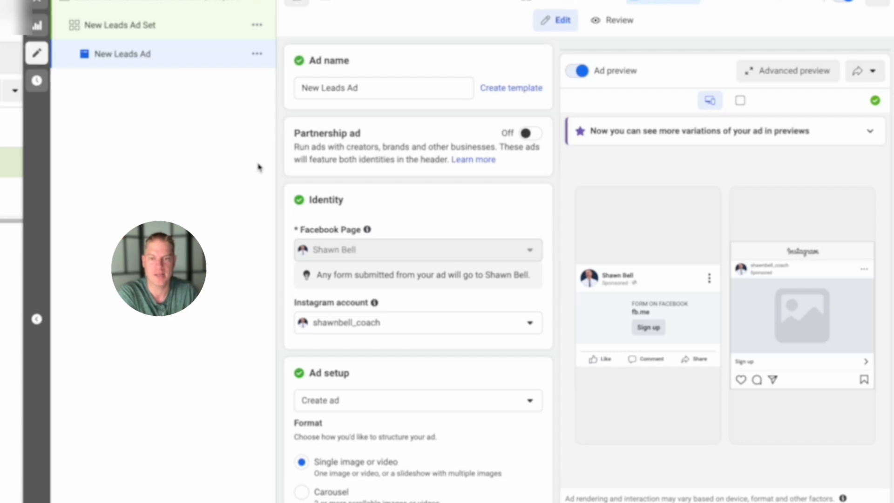
{"action": "scroll", "coordinate": [371, 202], "scroll_direction": "down", "scroll_amount": 1}
{"action": "mouse_move", "coordinate": [368, 197]}
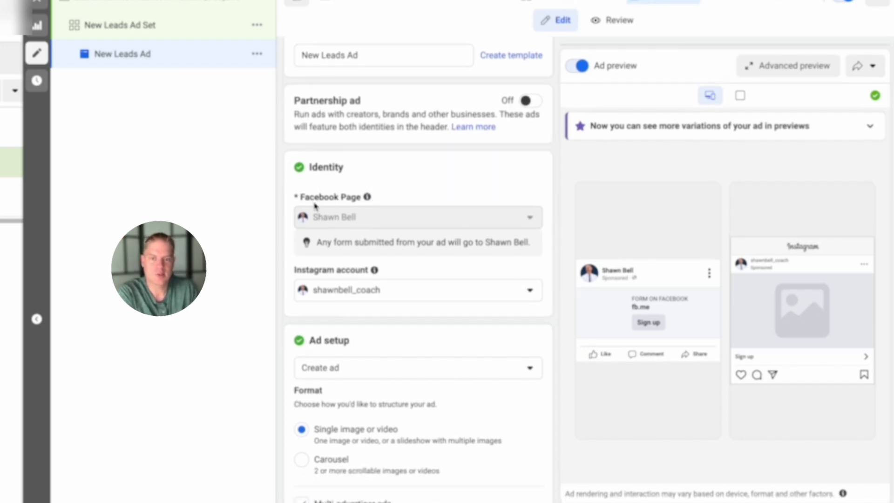
{"action": "mouse_move", "coordinate": [372, 272]}
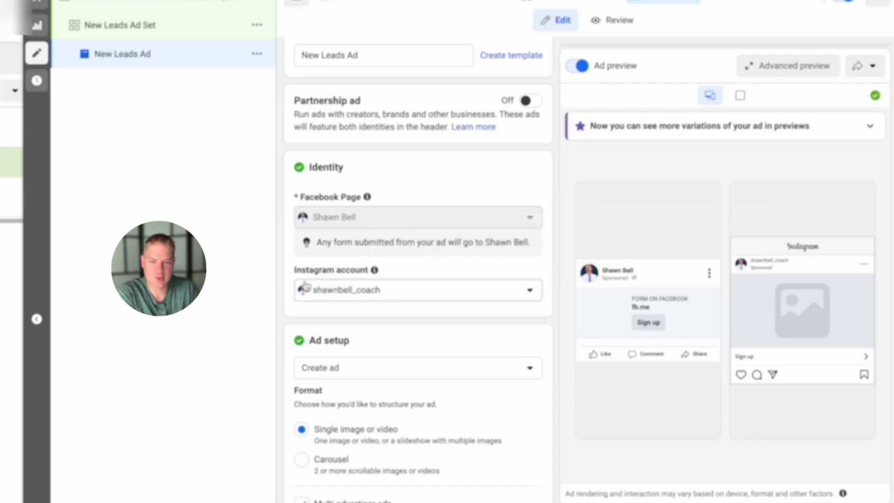
{"action": "scroll", "coordinate": [436, 299], "scroll_direction": "down", "scroll_amount": 2}
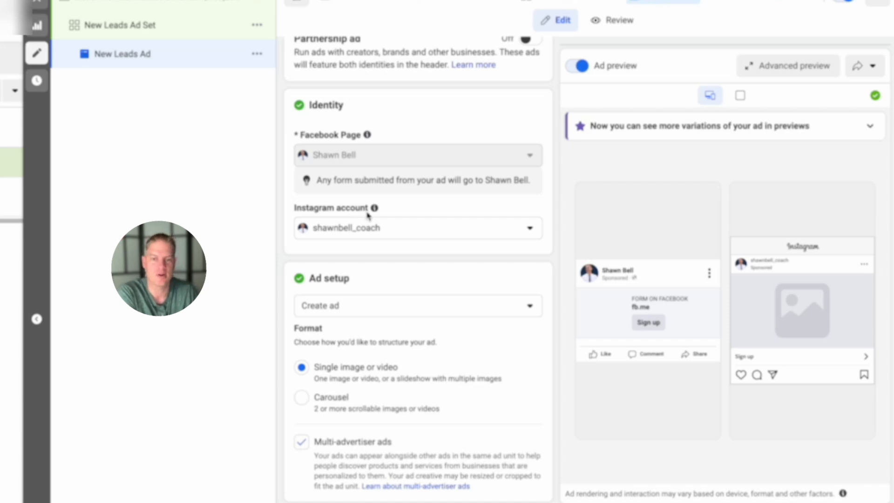
{"action": "scroll", "coordinate": [354, 213], "scroll_direction": "down", "scroll_amount": 3}
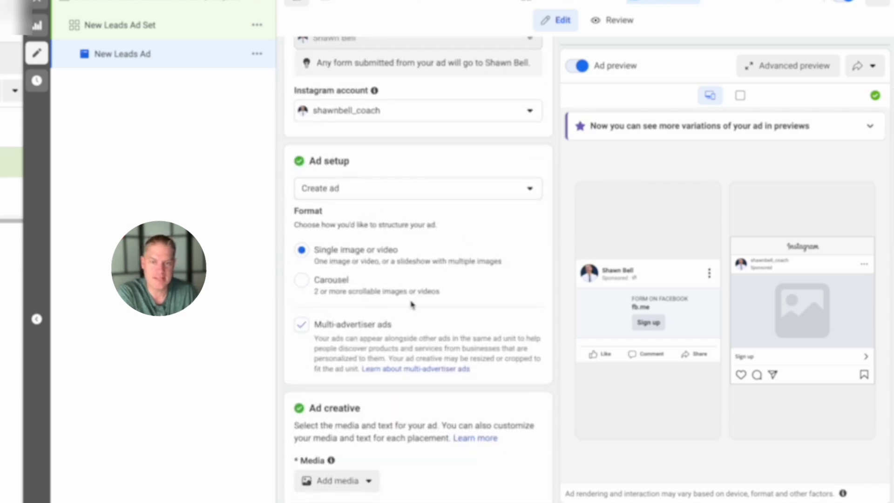
{"action": "scroll", "coordinate": [370, 278], "scroll_direction": "down", "scroll_amount": 1}
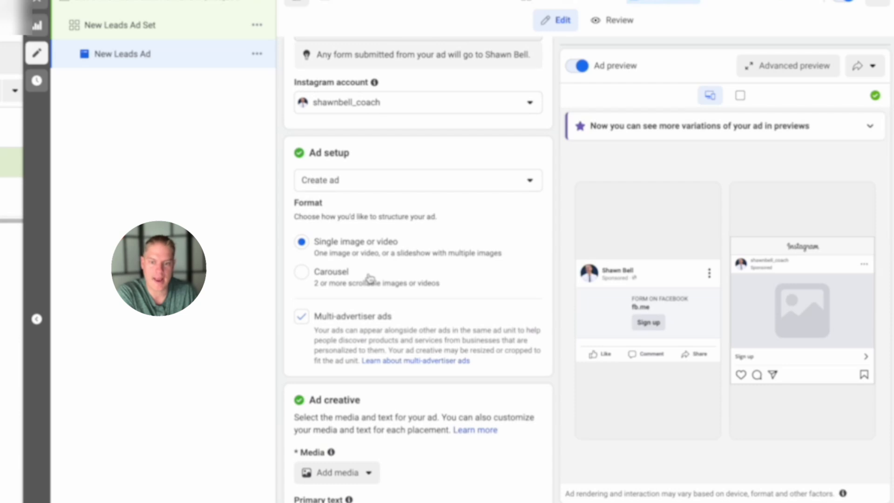
{"action": "scroll", "coordinate": [371, 279], "scroll_direction": "down", "scroll_amount": 1}
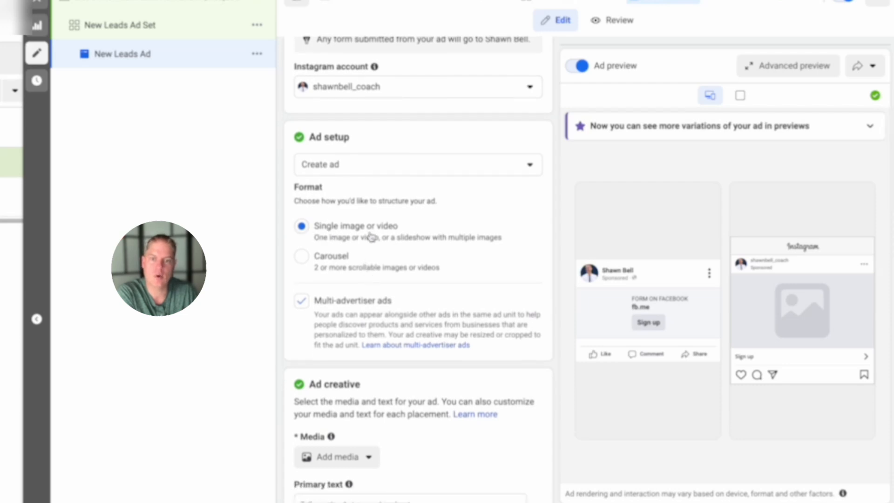
{"action": "scroll", "coordinate": [370, 236], "scroll_direction": "down", "scroll_amount": 4}
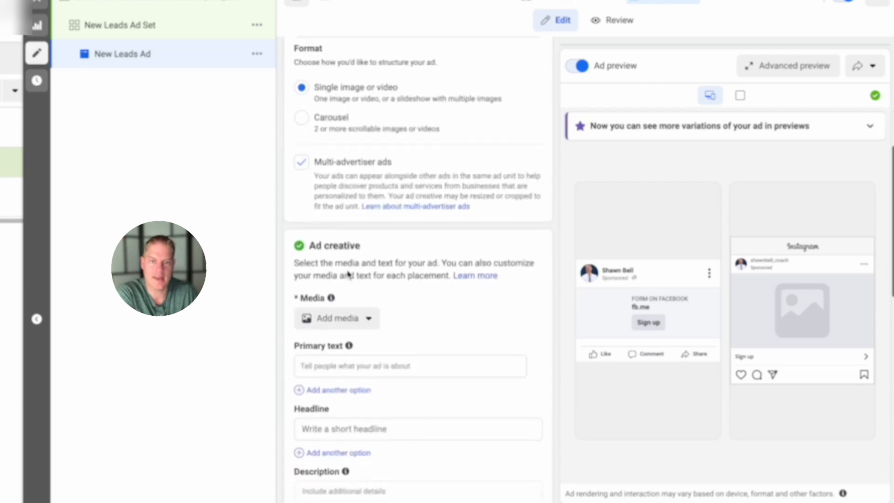
{"action": "left_click", "coordinate": [301, 134]}
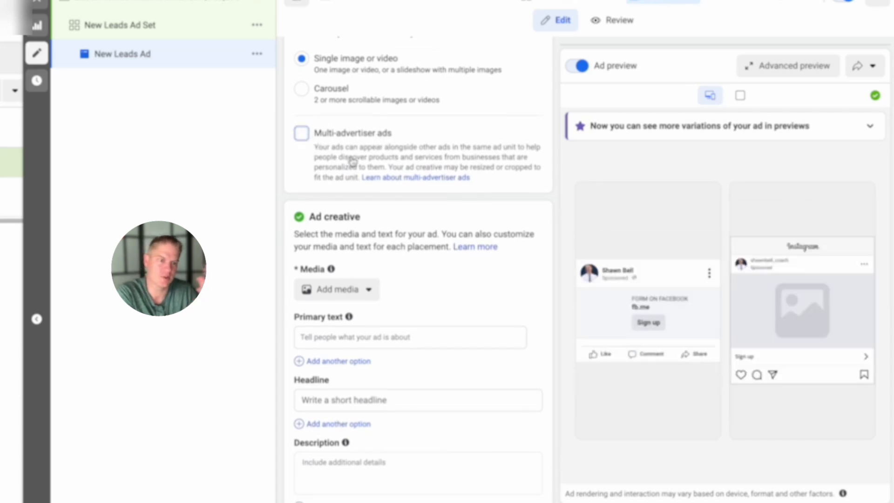
- Upload a photo from the Desktop folder as the ad's image
{"action": "scroll", "coordinate": [363, 242], "scroll_direction": "down", "scroll_amount": 1}
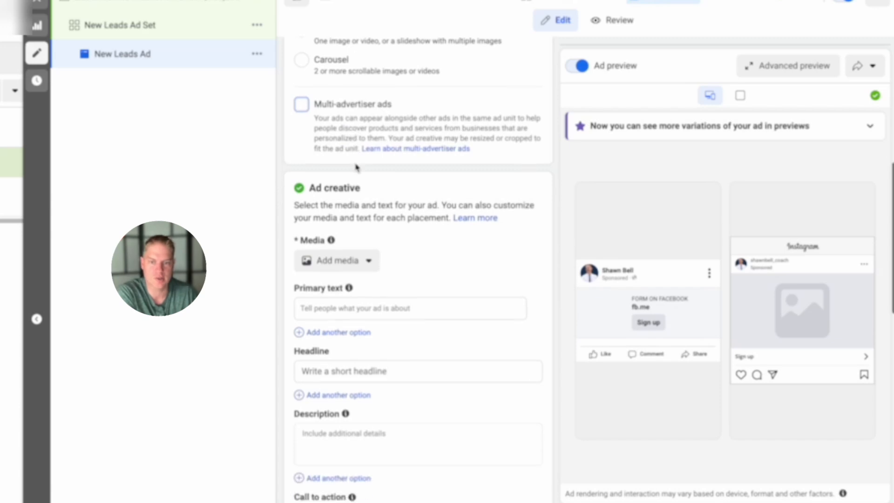
{"action": "left_click", "coordinate": [366, 260]}
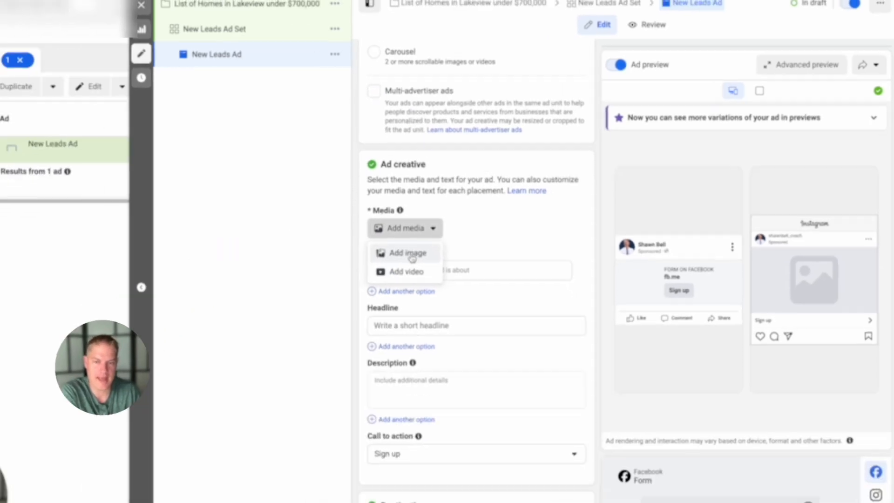
{"action": "left_click", "coordinate": [412, 257]}
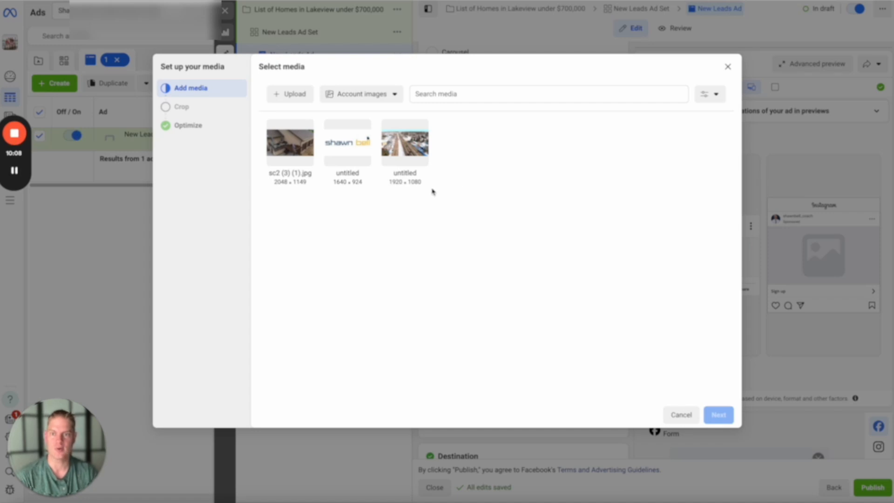
{"action": "left_click", "coordinate": [287, 97]}
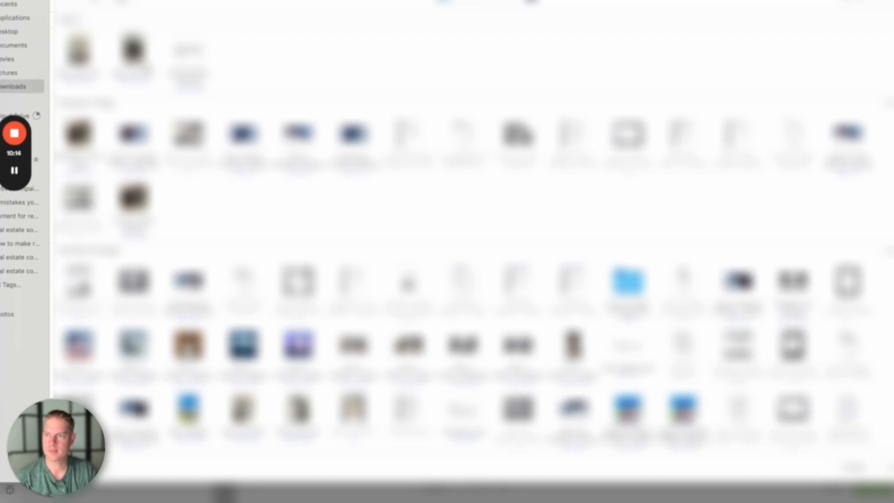
{"action": "left_click", "coordinate": [24, 35]}
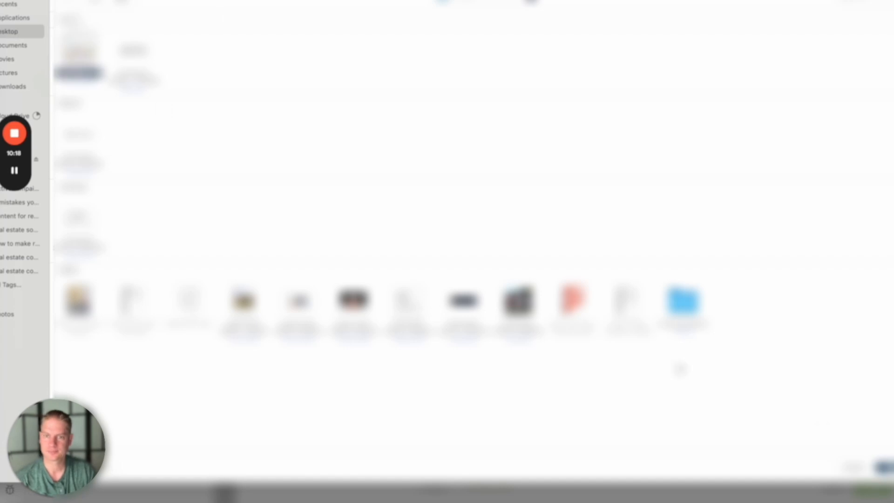
{"action": "left_click", "coordinate": [888, 467]}
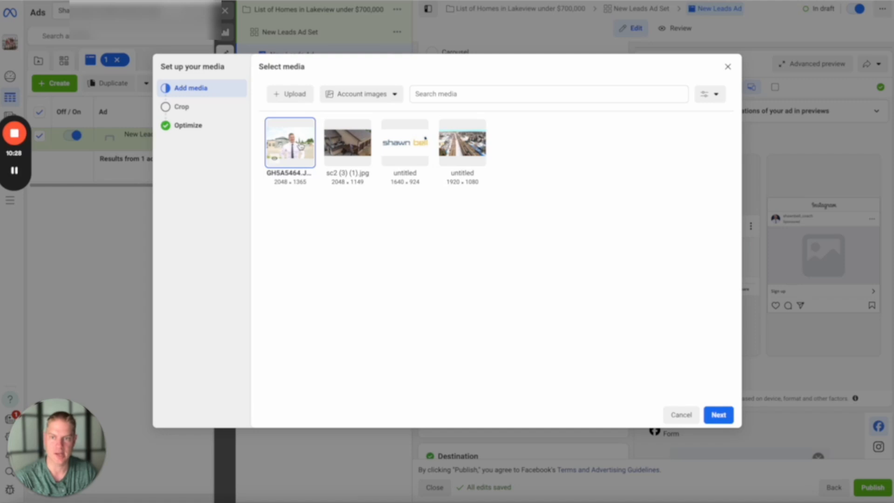
- Crop the ad image to 1:1 for Feeds and finish the media setup with the Advantage+ creative enhancements off
{"action": "left_click", "coordinate": [719, 414]}
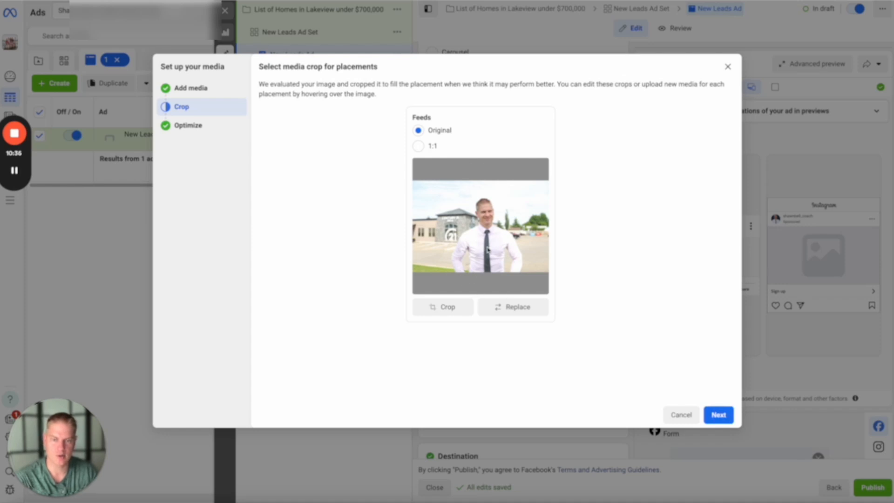
{"action": "left_click", "coordinate": [419, 146]}
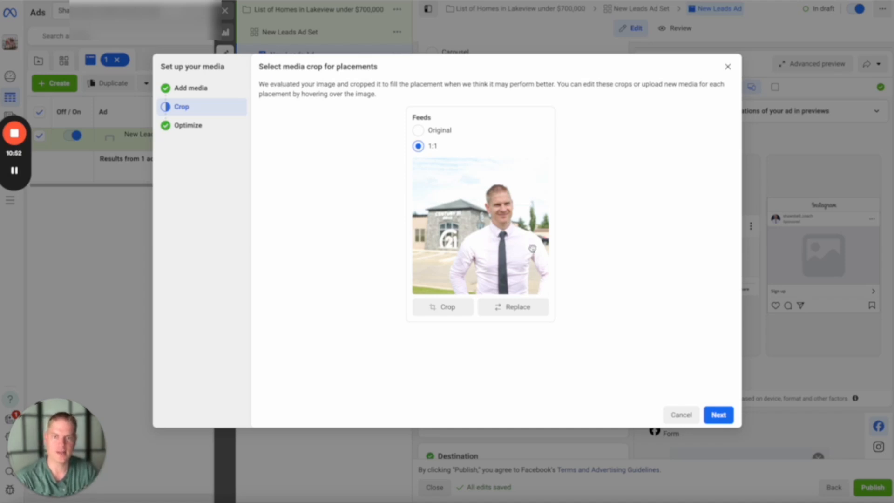
{"action": "left_click", "coordinate": [719, 416]}
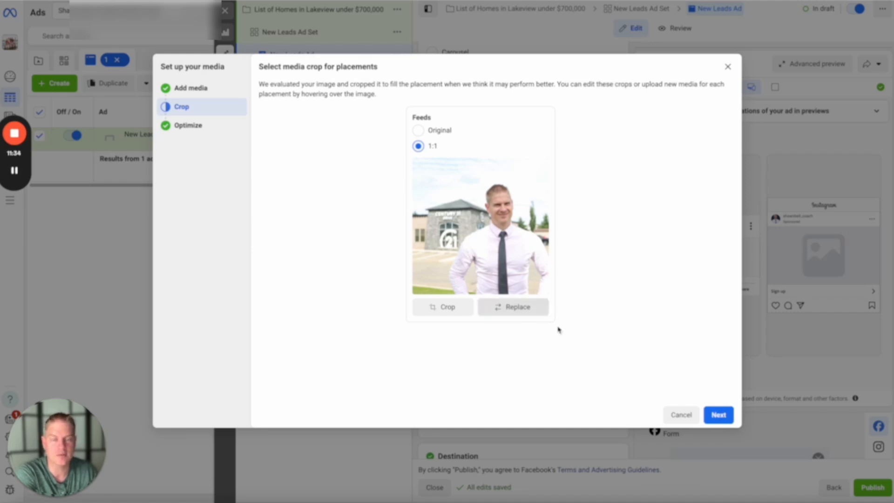
{"action": "left_click", "coordinate": [719, 414]}
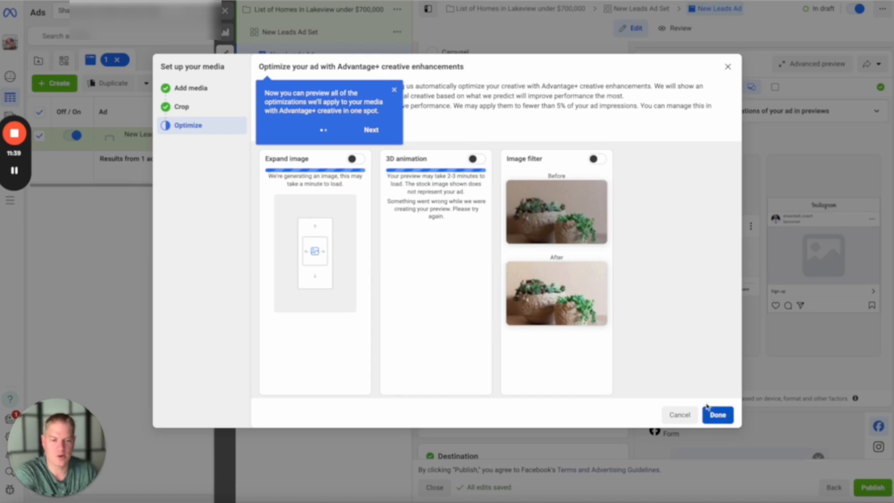
{"action": "left_click", "coordinate": [717, 415]}
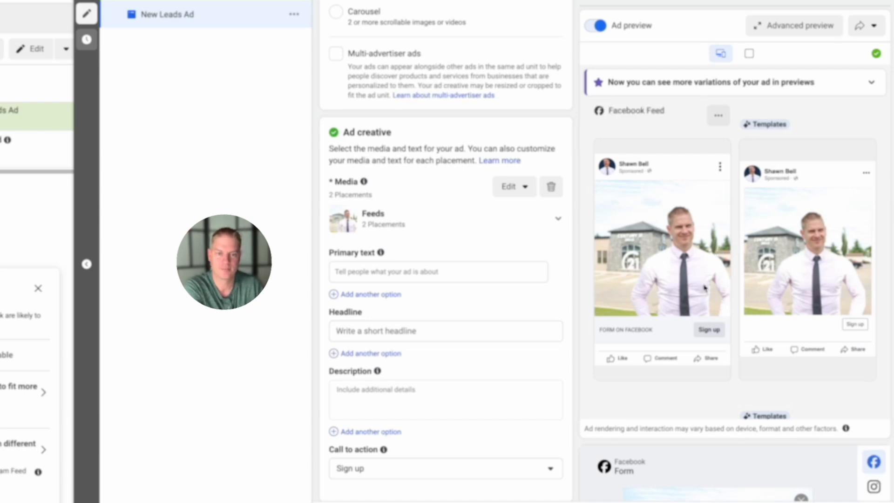
- Set the ad's headline to "ATTENTION Residents of Calgary"
{"action": "scroll", "coordinate": [419, 260], "scroll_direction": "down", "scroll_amount": 1}
{"action": "left_click", "coordinate": [419, 254]}
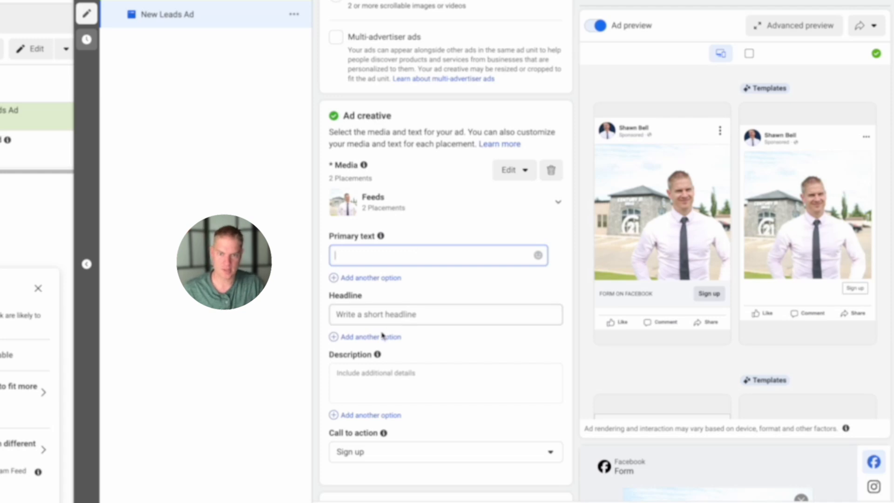
{"action": "left_click", "coordinate": [382, 315]}
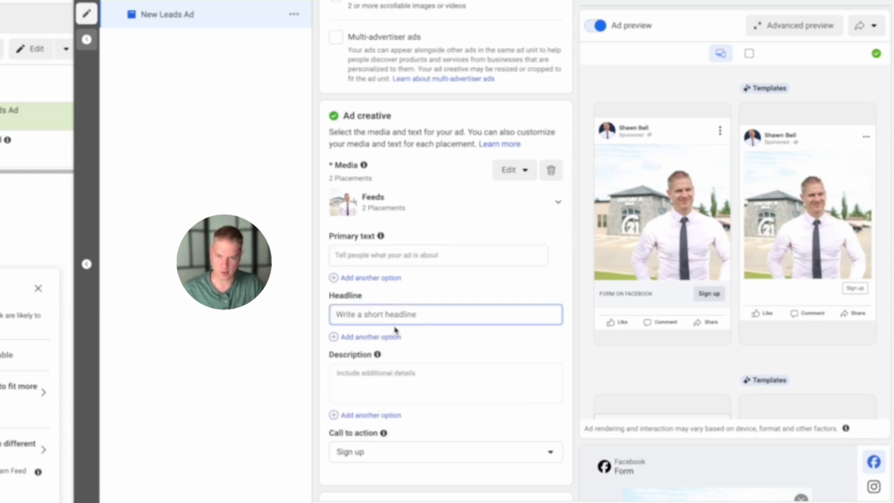
{"action": "type", "text": "AT"}
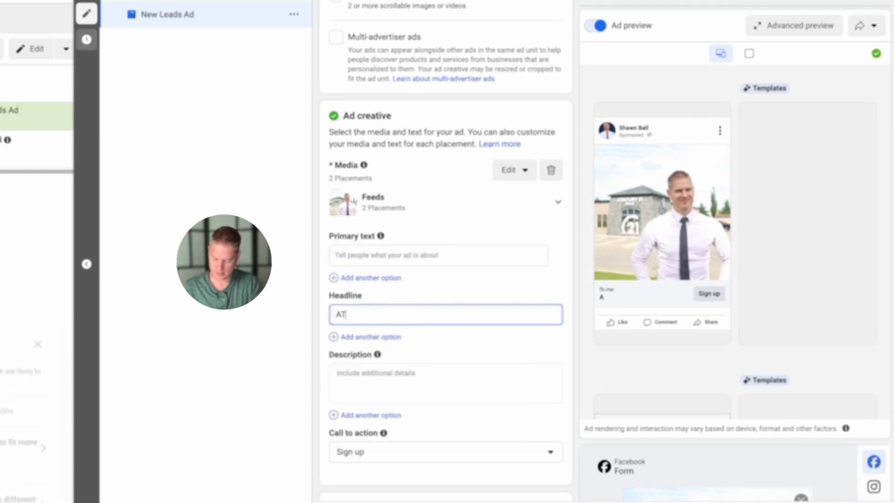
{"action": "type", "text": "TENTION Residents of Calgary"}
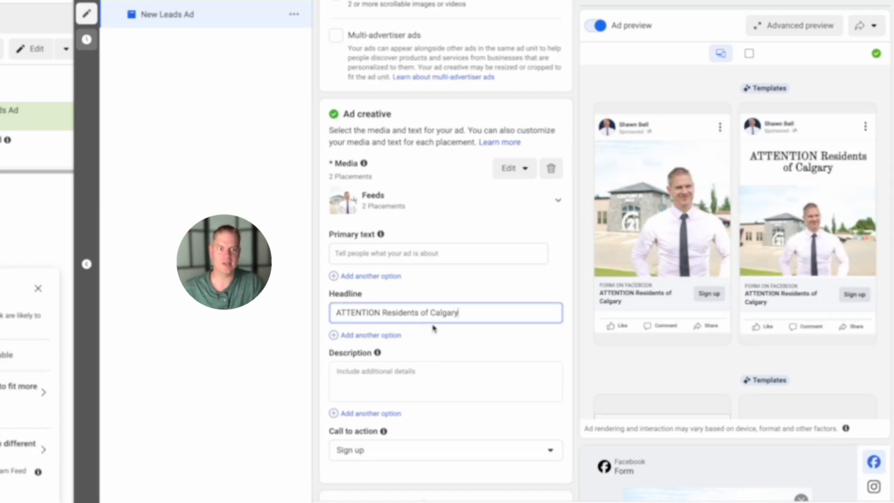
- Enter "Testing" as trial primary text for the ad
{"action": "scroll", "coordinate": [433, 328], "scroll_direction": "down", "scroll_amount": 1}
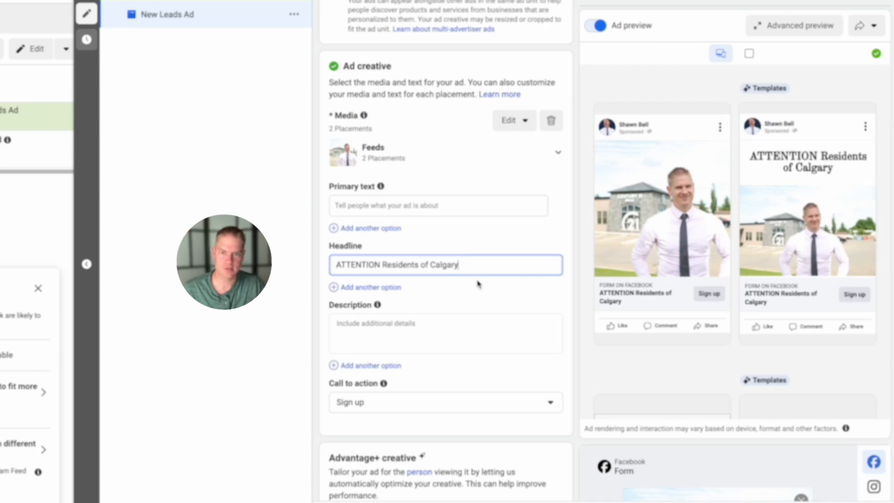
{"action": "left_click", "coordinate": [466, 206]}
{"action": "type", "text": "Testing"}
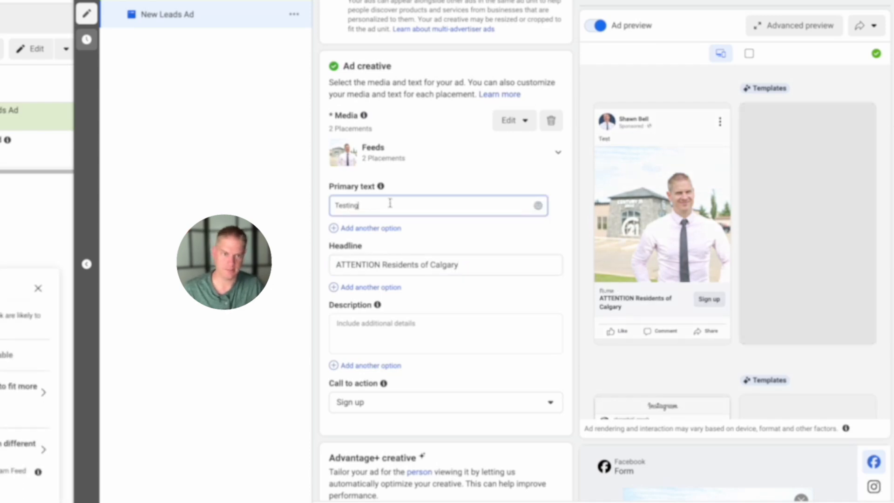
- Clear the headline and replace the primary text with "ATTENTION Residents of Calgary"
{"action": "key", "text": "Tab"}
{"action": "key", "text": "ctrl+c"}
{"action": "key", "text": "BackSpace"}
{"action": "key", "text": "shift+Tab"}
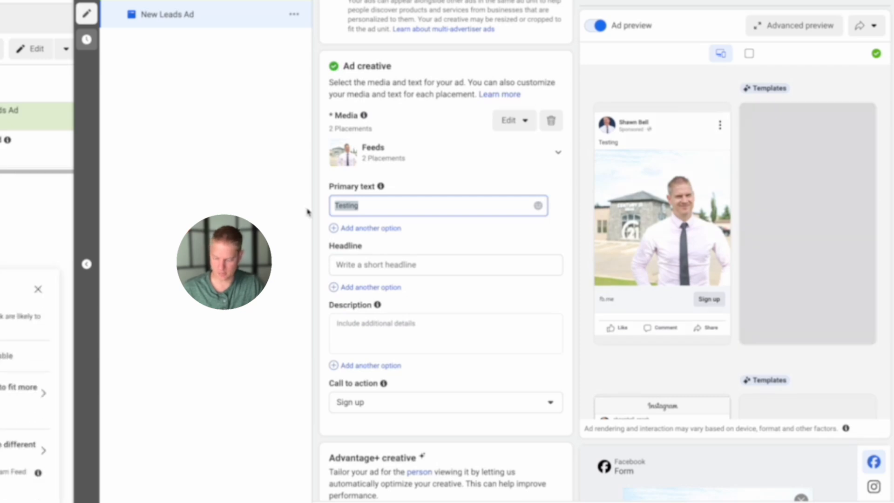
{"action": "key", "text": "ctrl+v"}
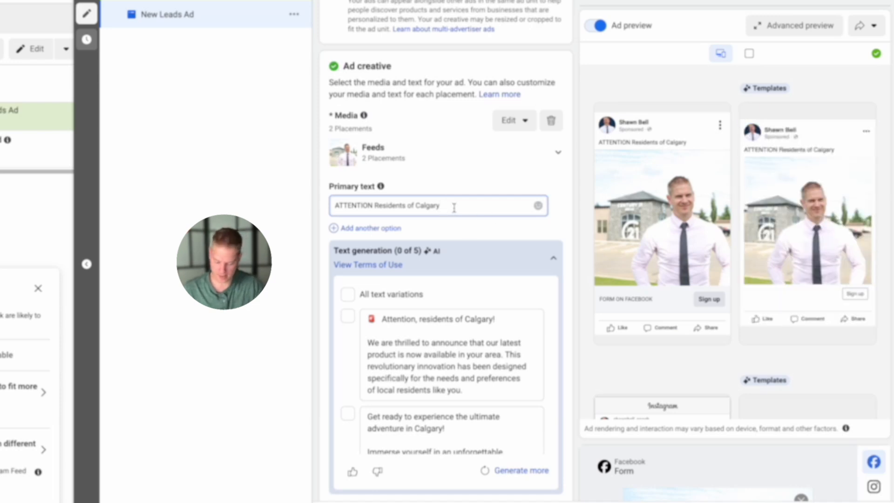
- Extend the primary text with ", have you ever dreamed about living in Lakeview?"
{"action": "type", "text": ", have you ever dre"}
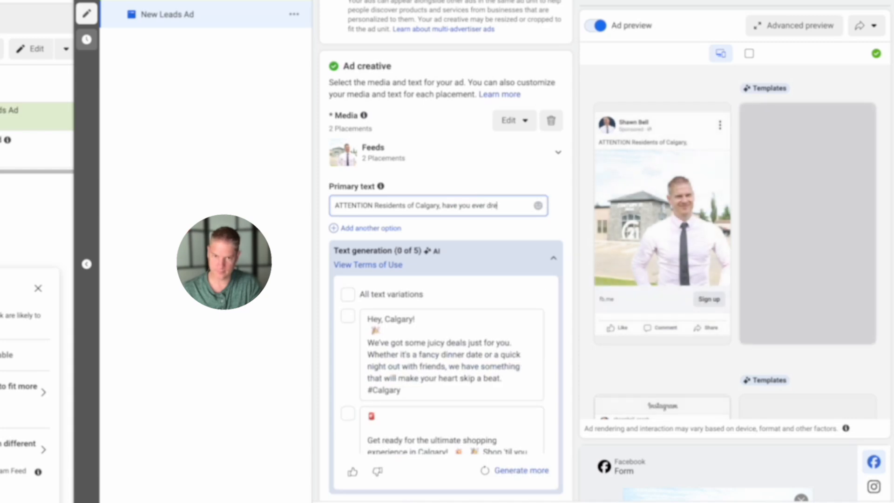
{"action": "type", "text": "amed ab"}
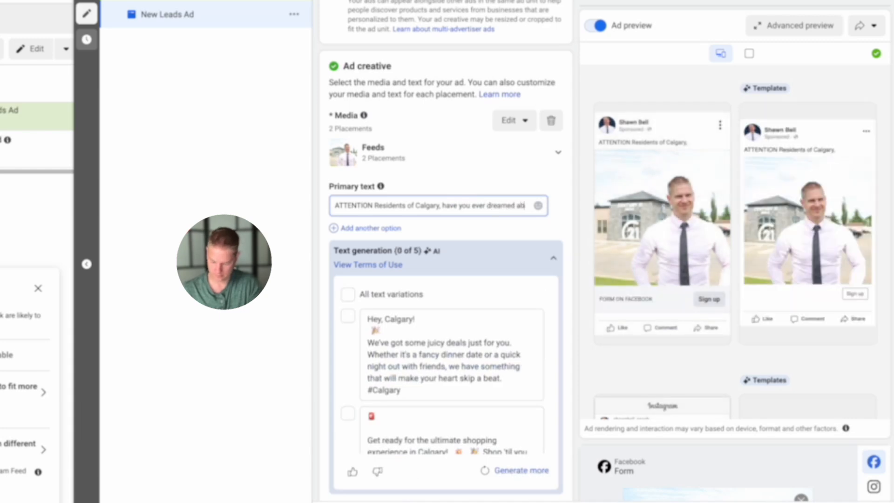
{"action": "type", "text": "out living"}
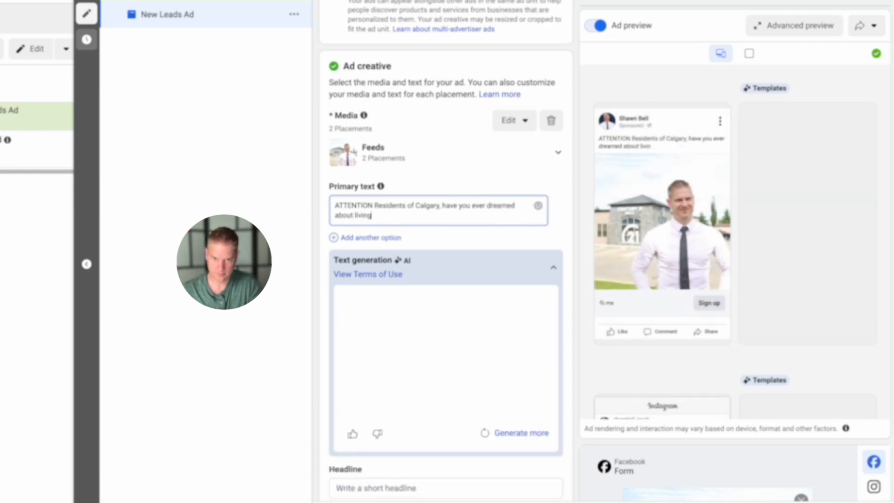
{"action": "type", "text": " in Lakevie"}
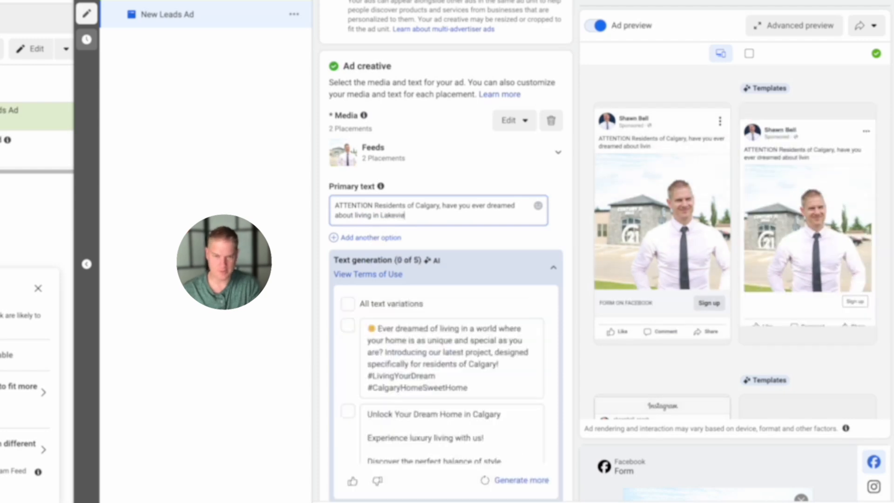
{"action": "type", "text": "w?"}
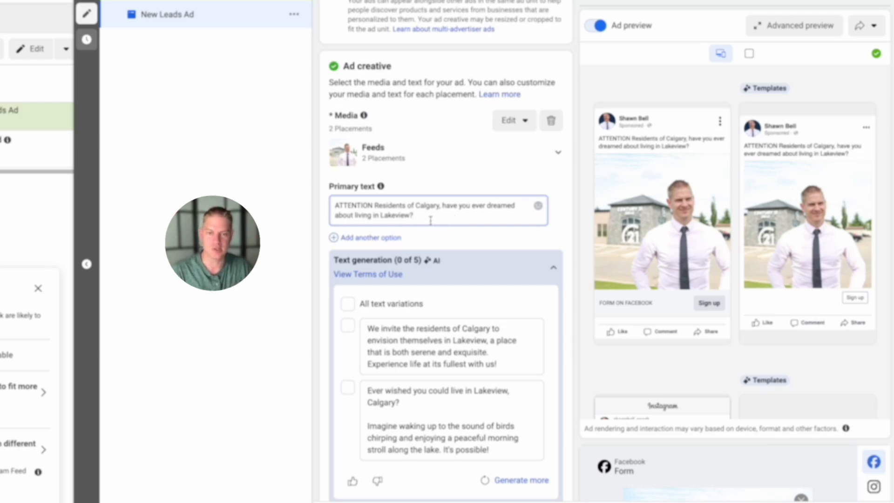
- Append "Now this is possible with our free list of homes under $700,000. Click now to get your free list" to the primary text
{"action": "type", "text": "Now this is poss"}
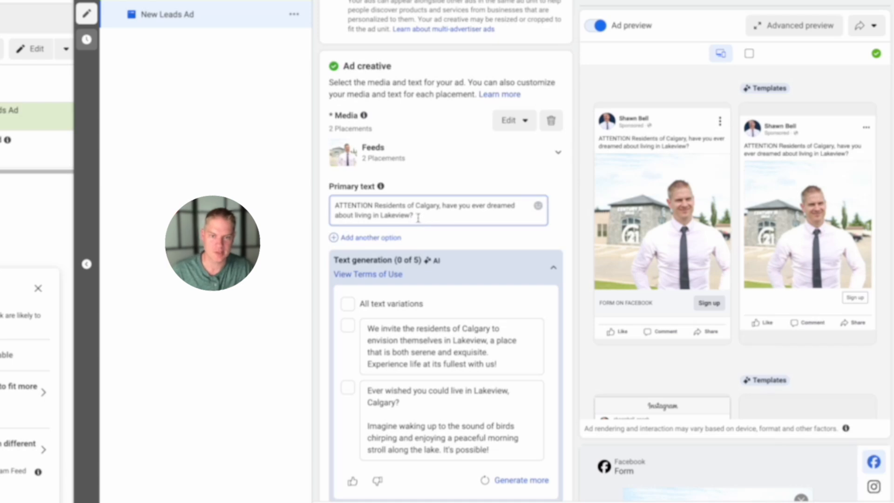
{"action": "type", "text": "ible with"}
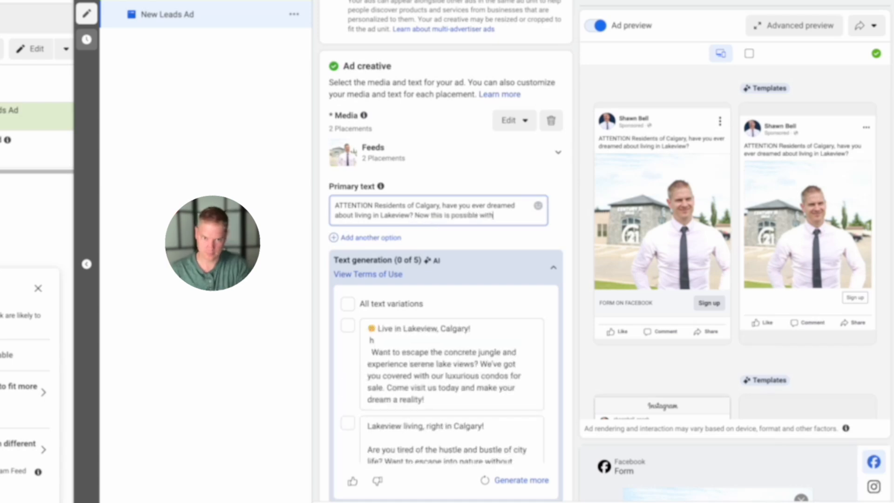
{"action": "type", "text": " our fre"}
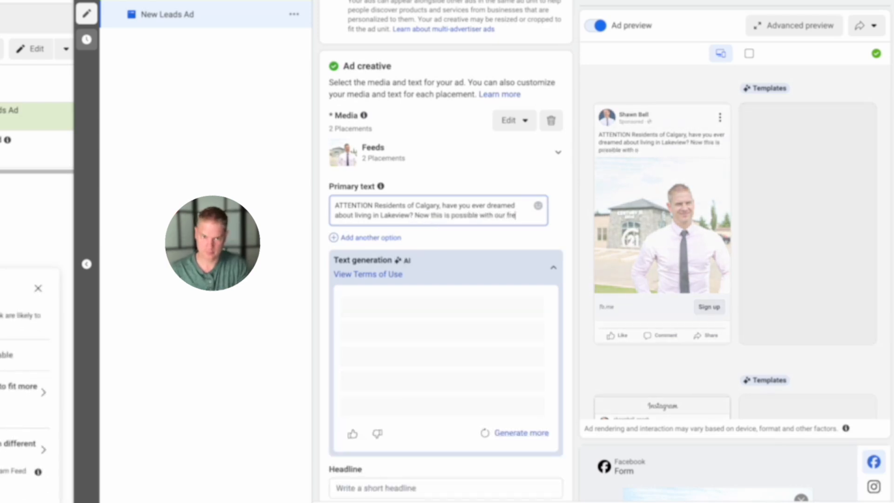
{"action": "type", "text": "e list of home"}
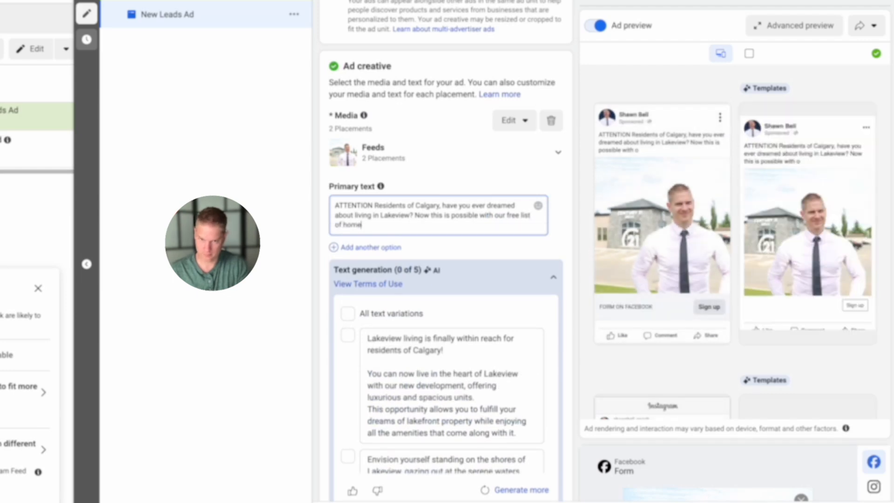
{"action": "type", "text": "s under $"}
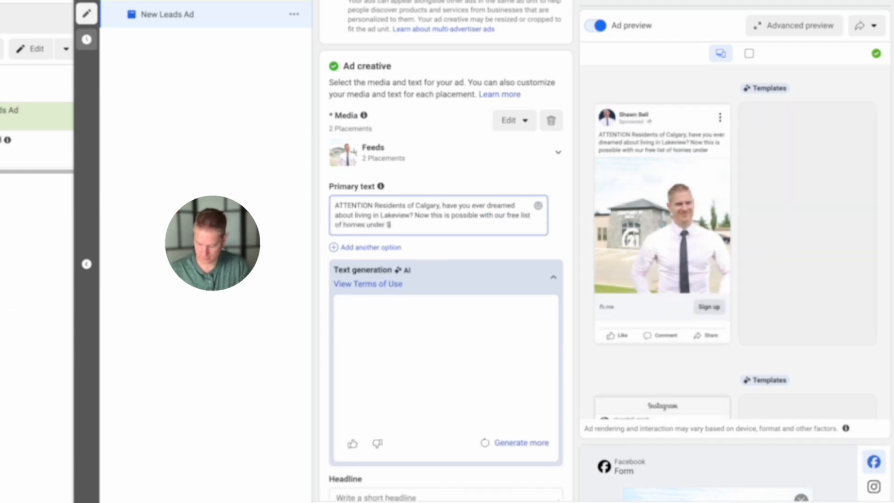
{"action": "type", "text": "700,000. Click now"}
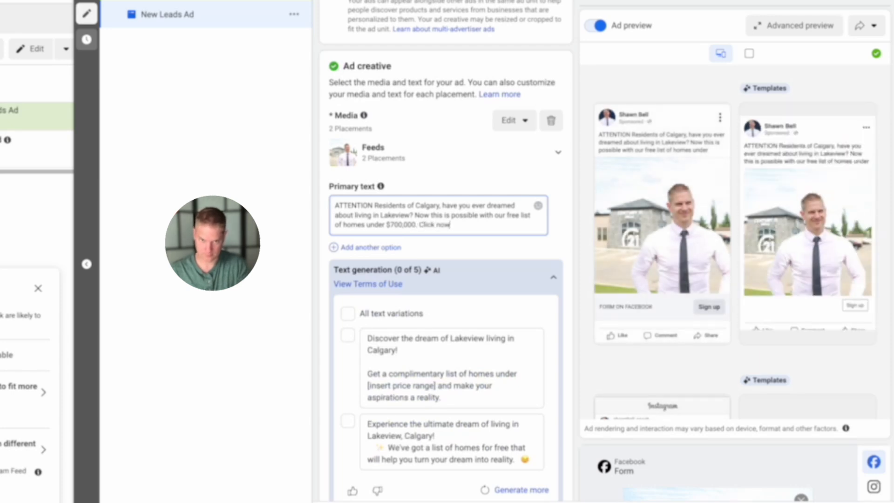
{"action": "type", "text": " to get your free list"}
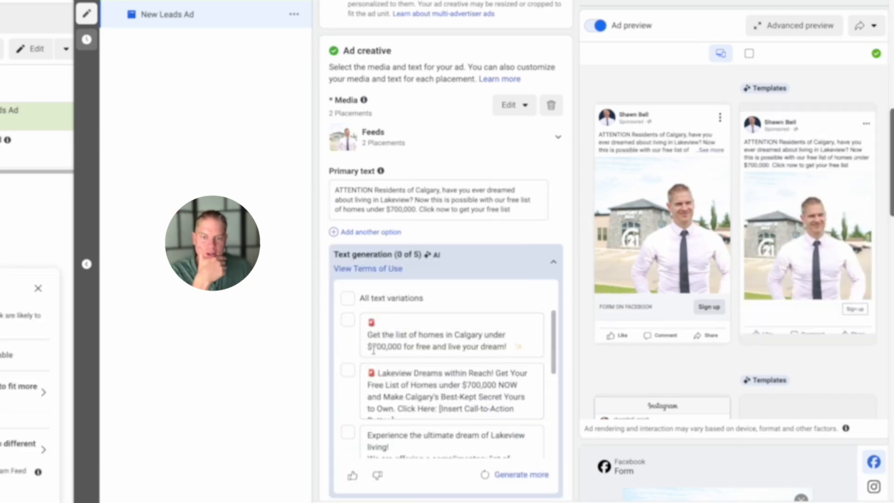
- Look through the AI-generated primary text variations and set the ad's headline to "Lakeview Homes under $700,000"
{"action": "scroll", "coordinate": [465, 295], "scroll_direction": "down", "scroll_amount": 1}
{"action": "scroll", "coordinate": [464, 295], "scroll_direction": "down", "scroll_amount": 1}
{"action": "scroll", "coordinate": [447, 319], "scroll_direction": "down", "scroll_amount": 3}
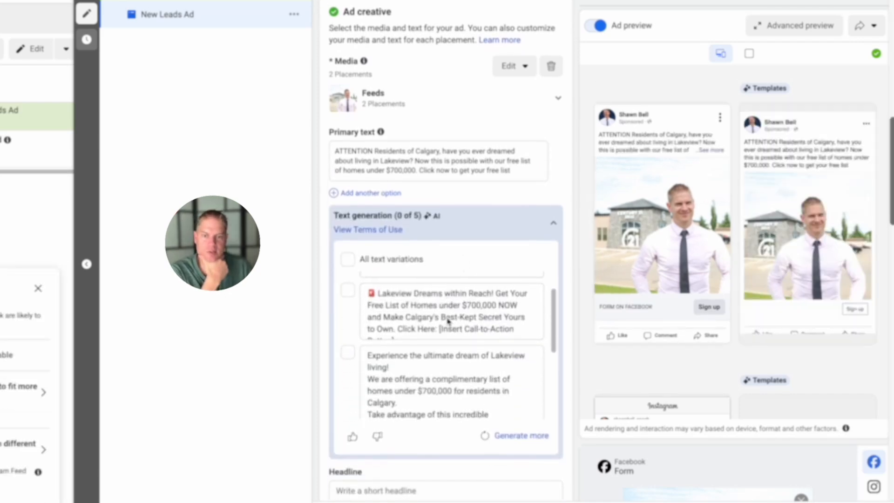
{"action": "scroll", "coordinate": [419, 321], "scroll_direction": "down", "scroll_amount": 2}
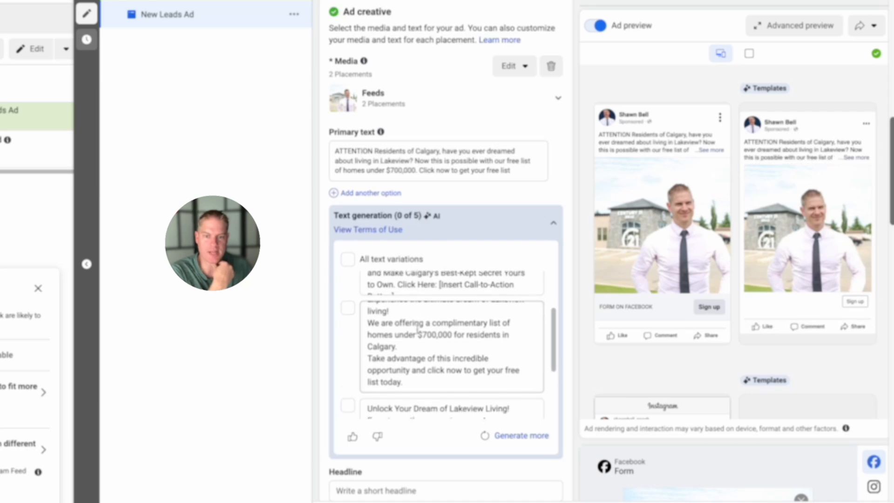
{"action": "scroll", "coordinate": [432, 313], "scroll_direction": "down", "scroll_amount": 4}
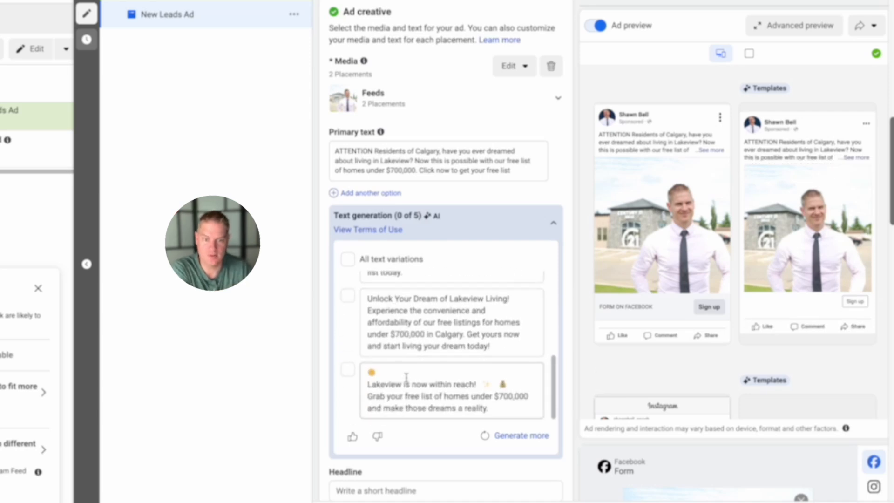
{"action": "scroll", "coordinate": [500, 461], "scroll_direction": "down", "scroll_amount": 5}
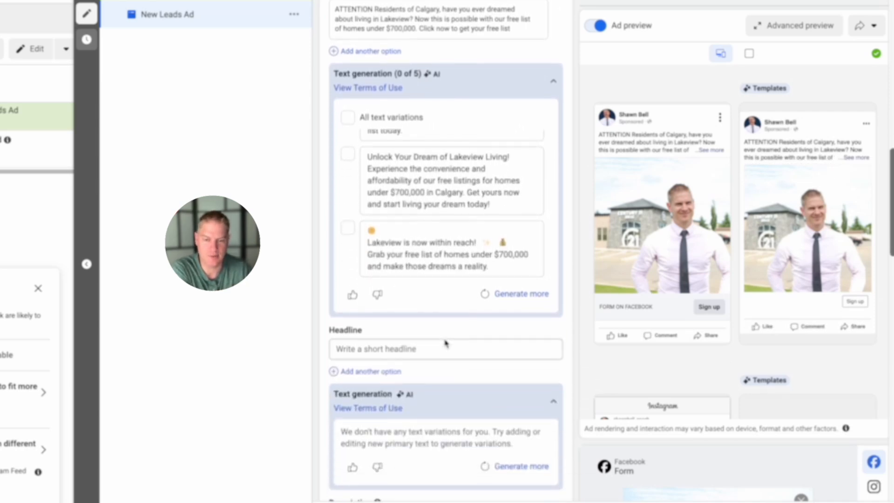
{"action": "left_click", "coordinate": [393, 256]}
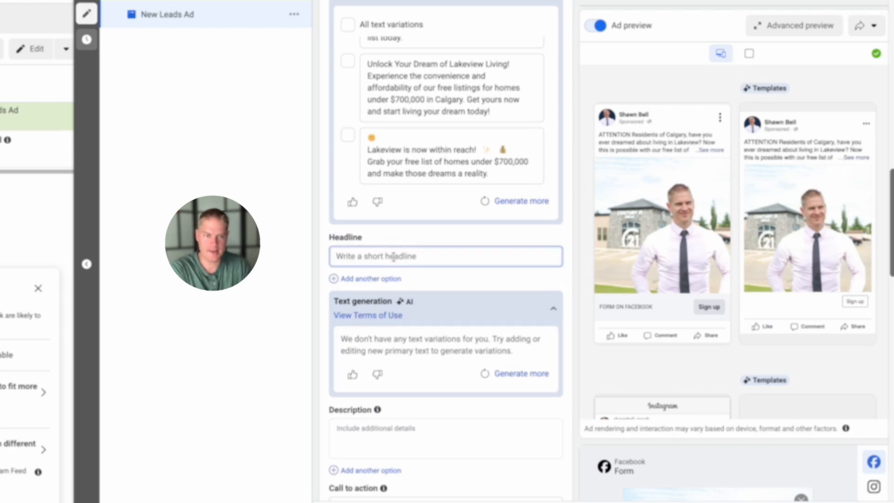
{"action": "type", "text": "Lakeview"}
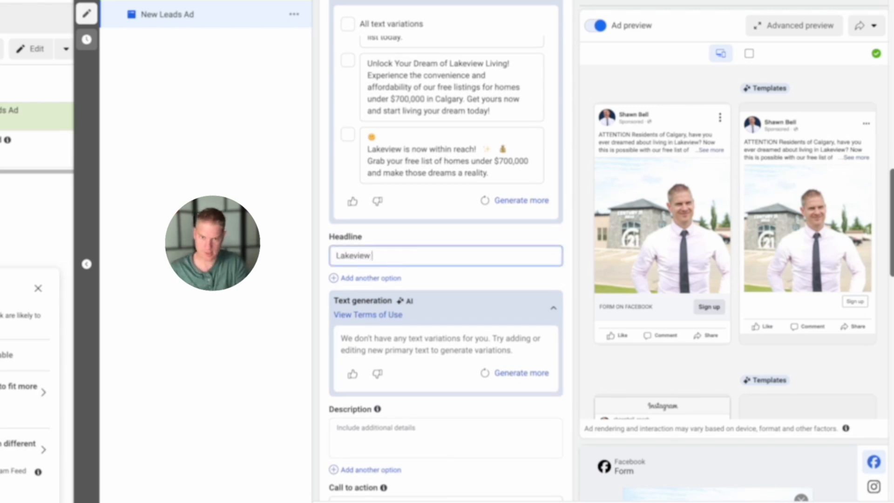
{"action": "type", "text": " Homes under "}
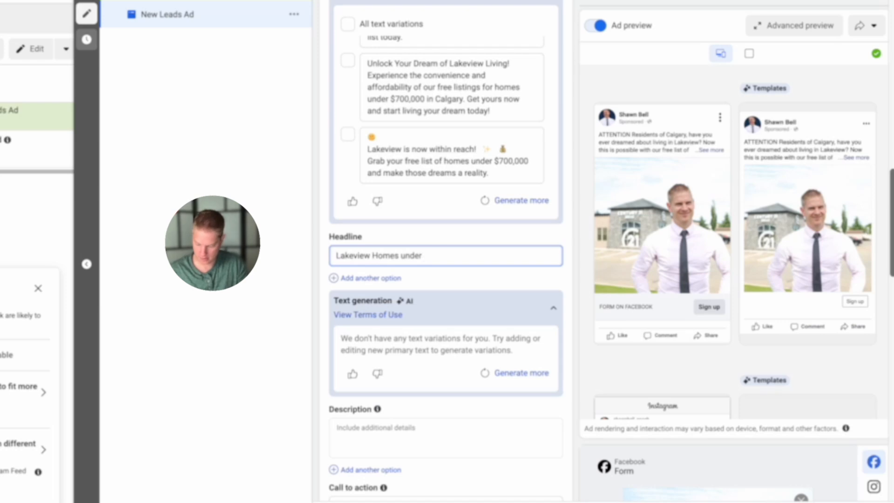
{"action": "type", "text": "$700,000"}
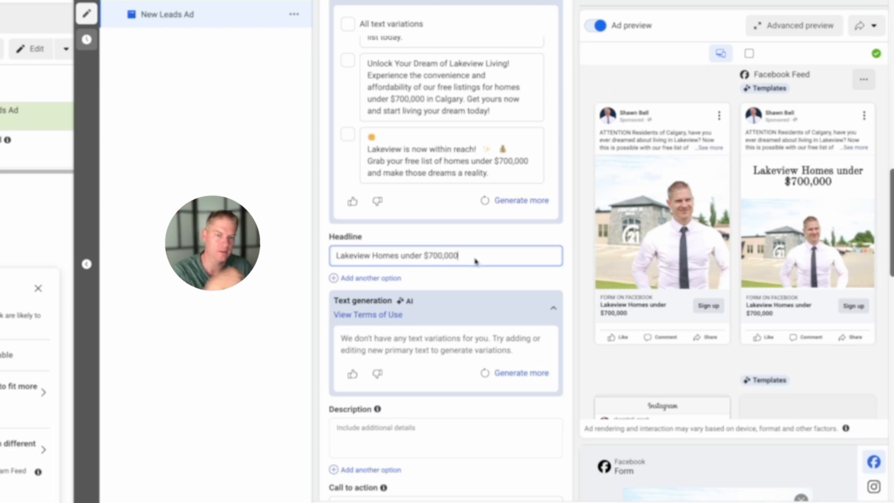
- Check the feed previews and set the ad's description to "Click here to view your free list of homes in Lakeview"
{"action": "left_click", "coordinate": [279, 315]}
{"action": "scroll", "coordinate": [691, 272], "scroll_direction": "down", "scroll_amount": 2}
{"action": "scroll", "coordinate": [691, 272], "scroll_direction": "down", "scroll_amount": 4}
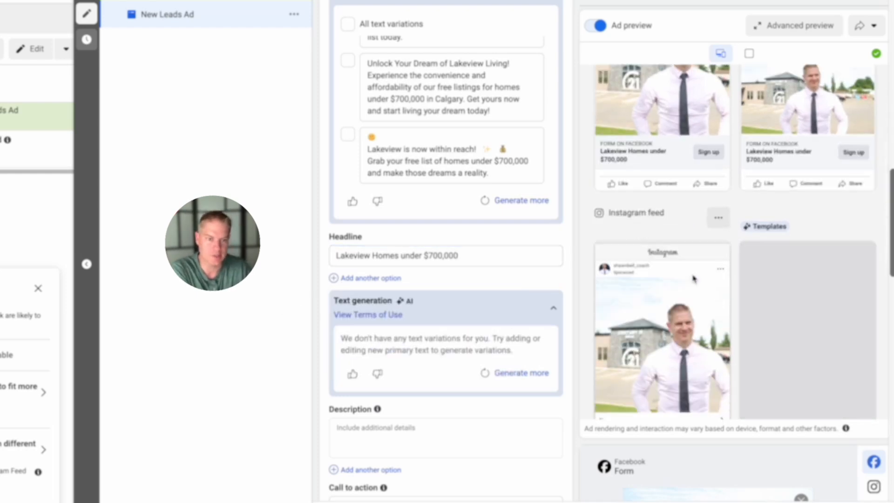
{"action": "scroll", "coordinate": [381, 252], "scroll_direction": "down", "scroll_amount": 2}
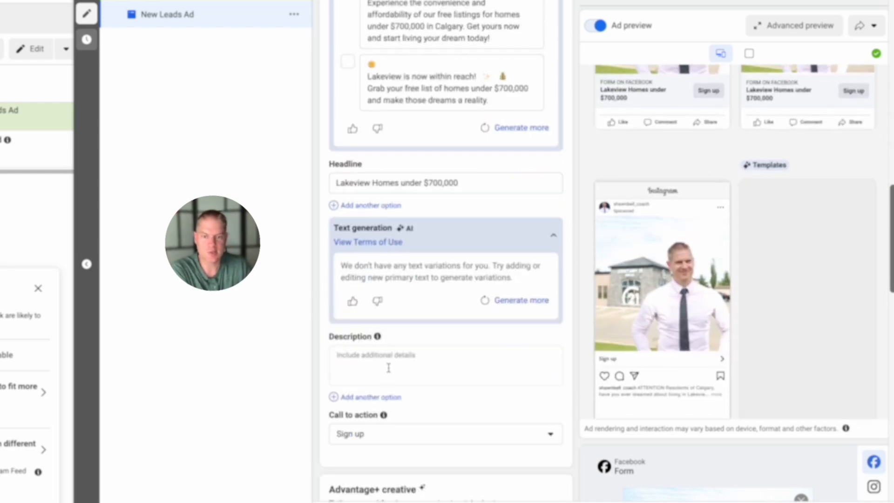
{"action": "left_click", "coordinate": [389, 366]}
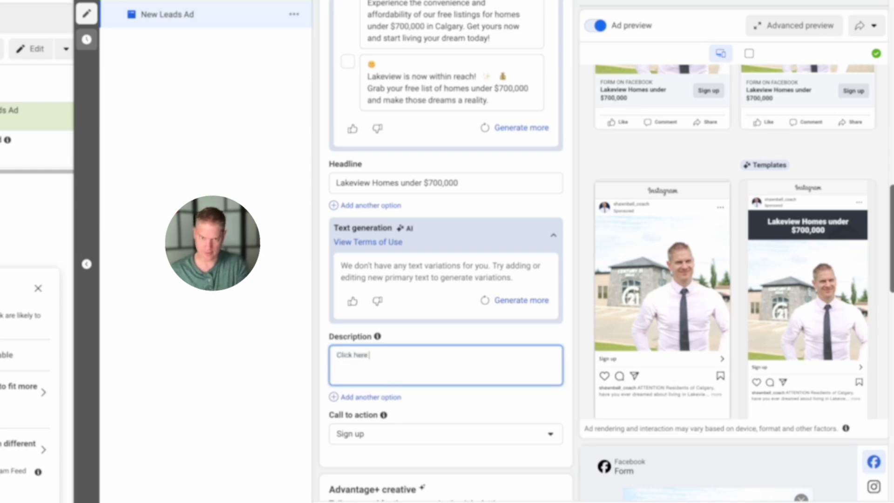
{"action": "type", "text": "your"}
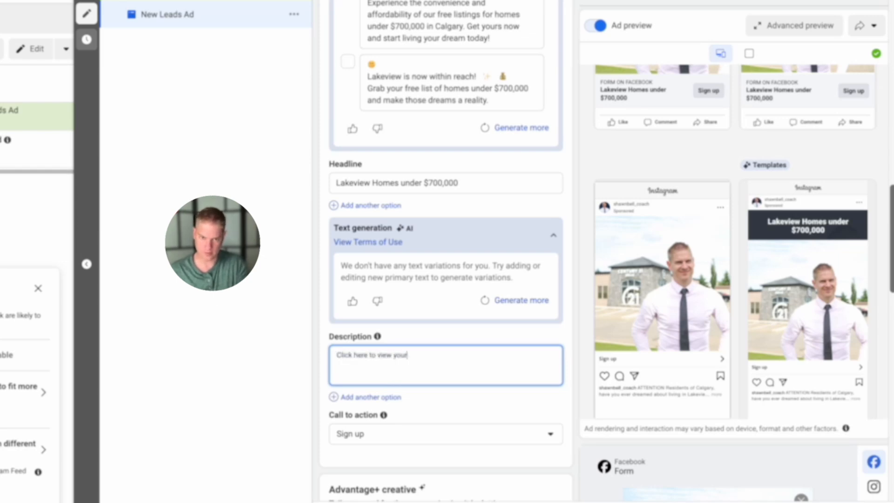
{"action": "type", "text": " free list o"}
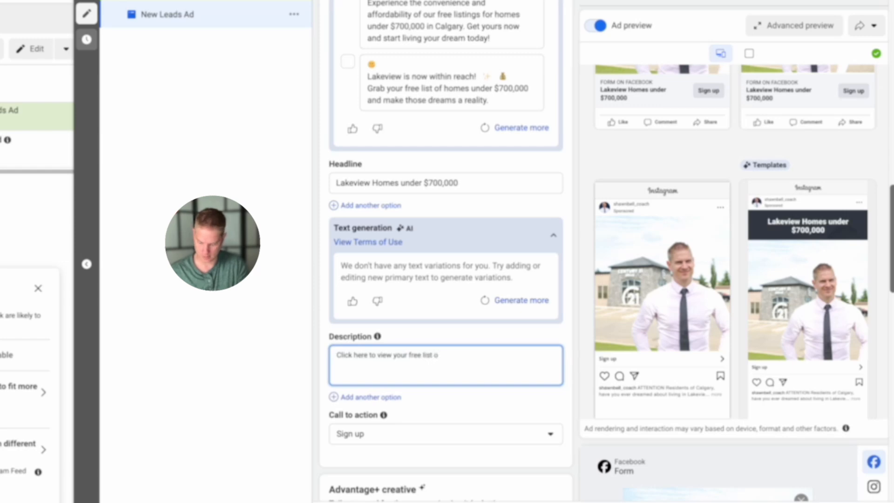
{"action": "type", "text": "f homes in Lakeview"}
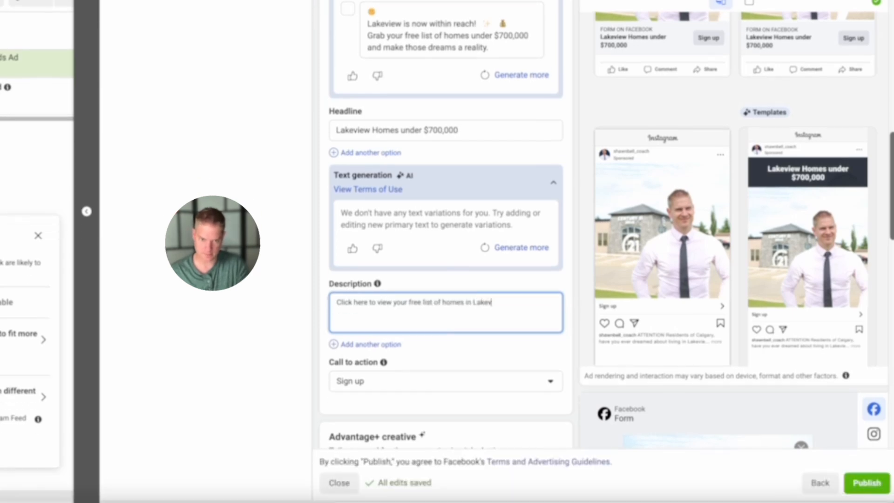
{"action": "left_click", "coordinate": [311, 320]}
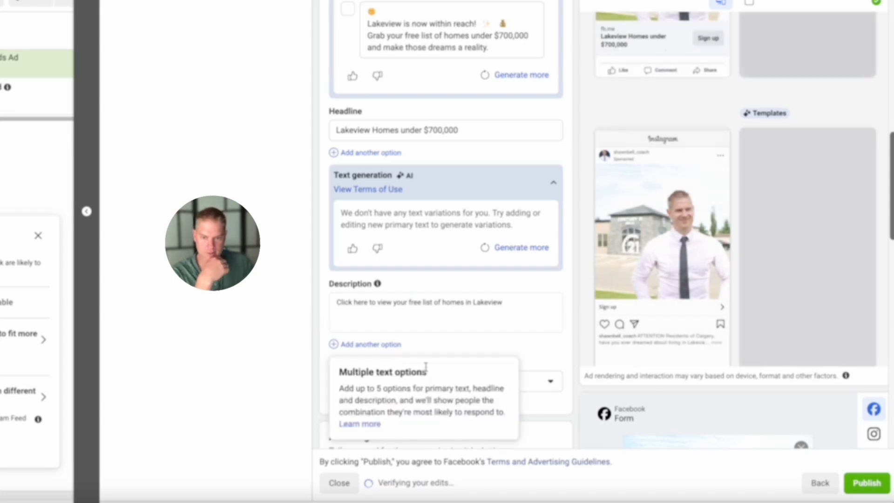
- Set the ad's call to action to Learn more and go to the instant form options under Destination
{"action": "left_click", "coordinate": [546, 385]}
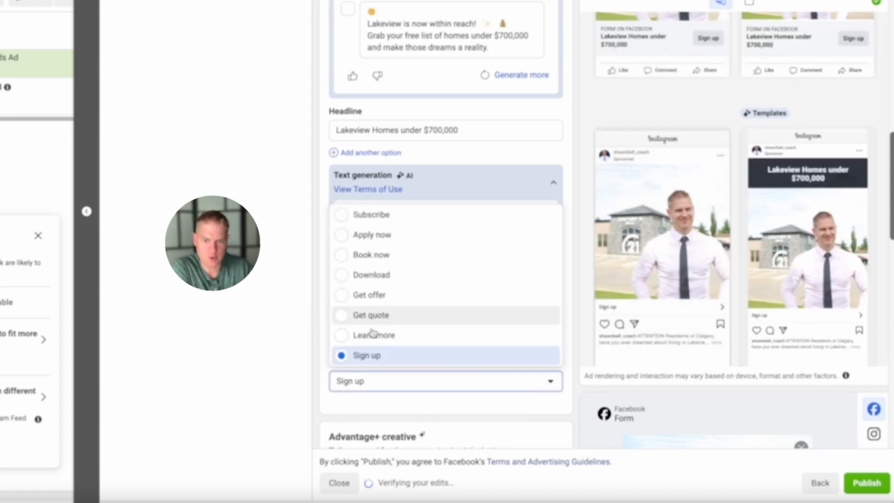
{"action": "left_click", "coordinate": [345, 336]}
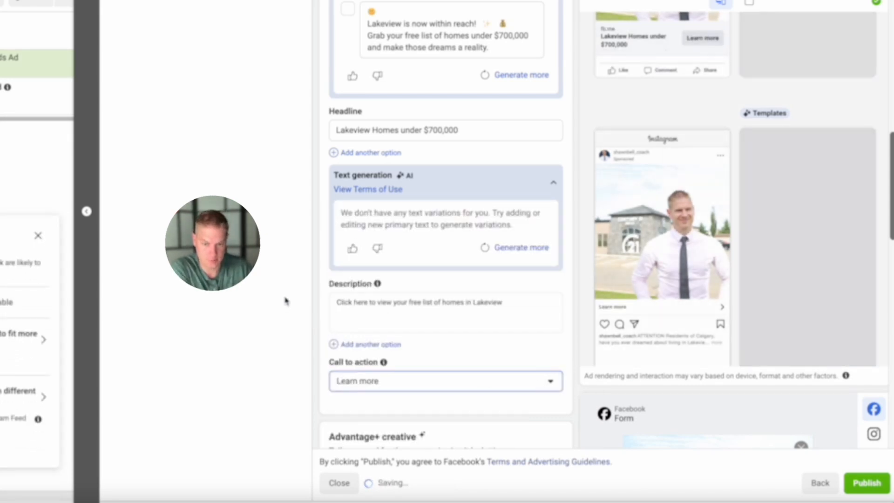
{"action": "scroll", "coordinate": [335, 295], "scroll_direction": "down", "scroll_amount": 2}
{"action": "scroll", "coordinate": [480, 239], "scroll_direction": "down", "scroll_amount": 5}
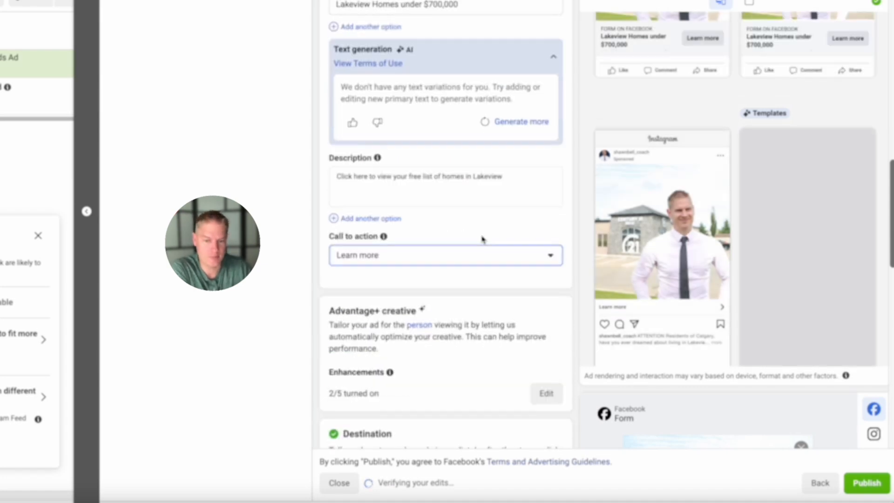
{"action": "scroll", "coordinate": [482, 239], "scroll_direction": "down", "scroll_amount": 2}
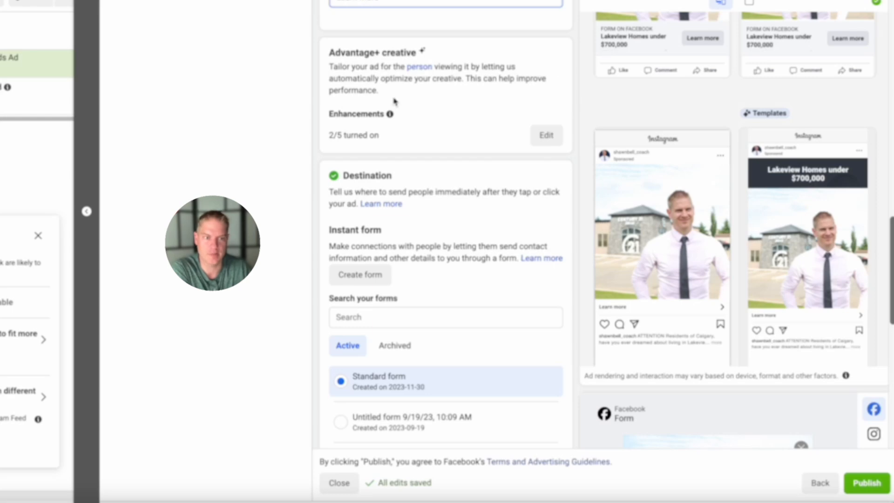
- Create a new instant form for the ad and name it "Lakeview under $700,000"
{"action": "scroll", "coordinate": [396, 99], "scroll_direction": "down", "scroll_amount": 2}
{"action": "scroll", "coordinate": [399, 100], "scroll_direction": "down", "scroll_amount": 2}
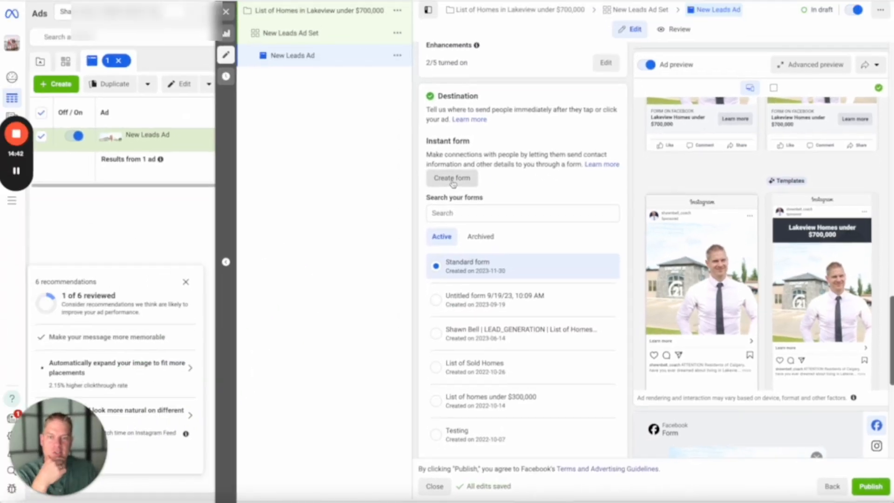
{"action": "left_click", "coordinate": [362, 112]}
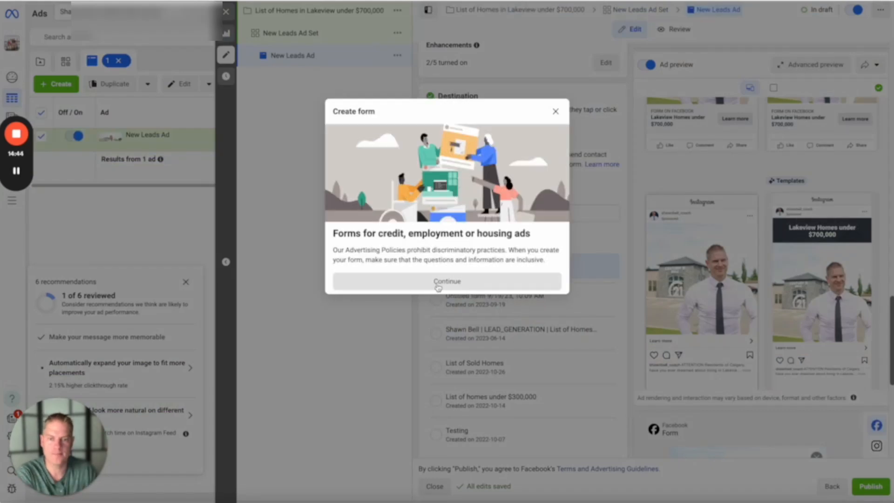
{"action": "left_click", "coordinate": [440, 282]}
{"action": "left_click_drag", "start_coordinate": [302, 132], "coordinate": [176, 131]}
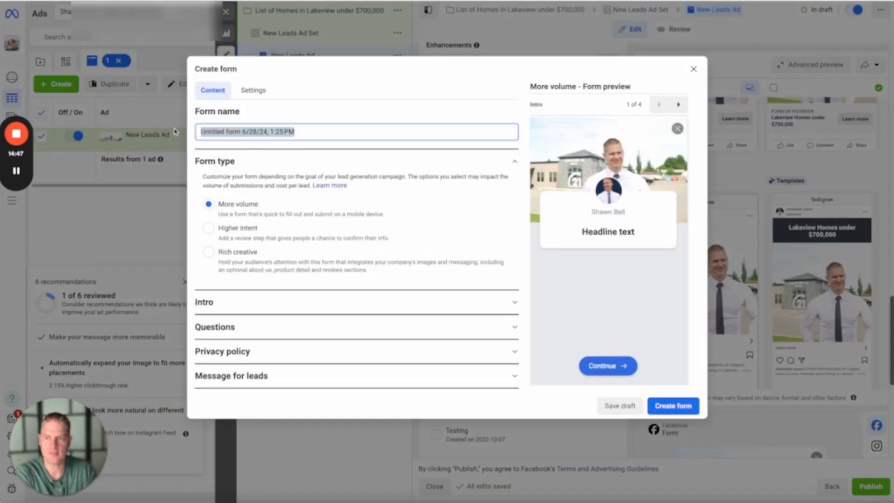
{"action": "type", "text": "Lakeview"}
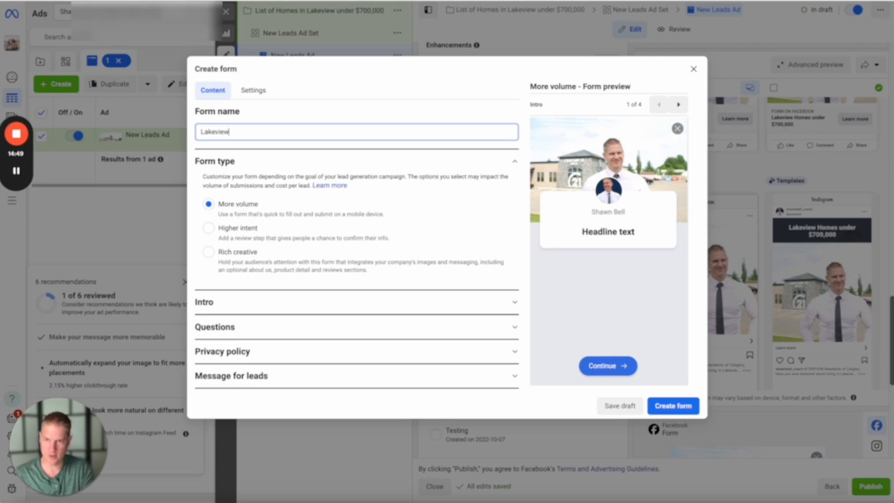
{"action": "type", "text": " under $7"}
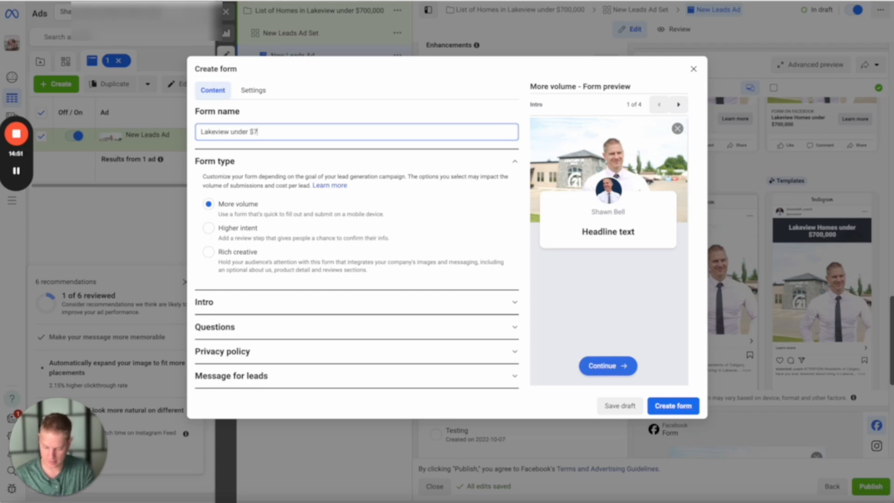
{"action": "type", "text": "00"}
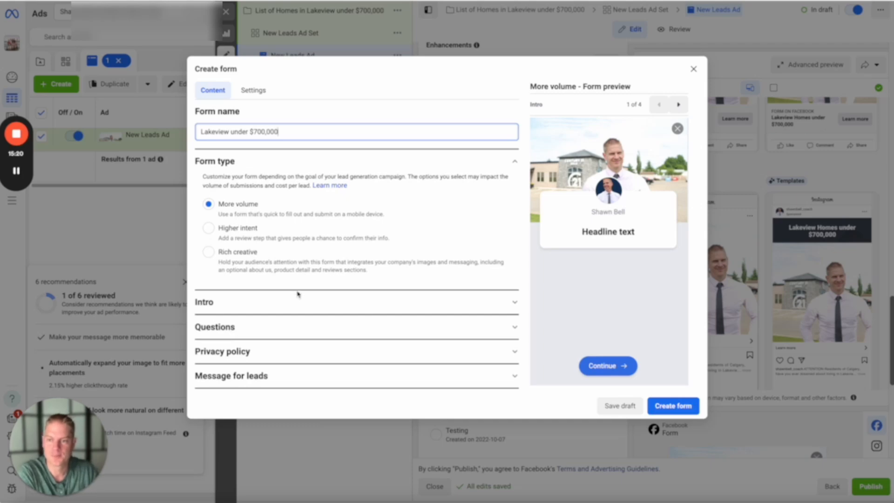
- Enter "Click next to get your free list" as the greeting headline in the form's intro
{"action": "left_click", "coordinate": [249, 305]}
{"action": "scroll", "coordinate": [322, 269], "scroll_direction": "down", "scroll_amount": 1}
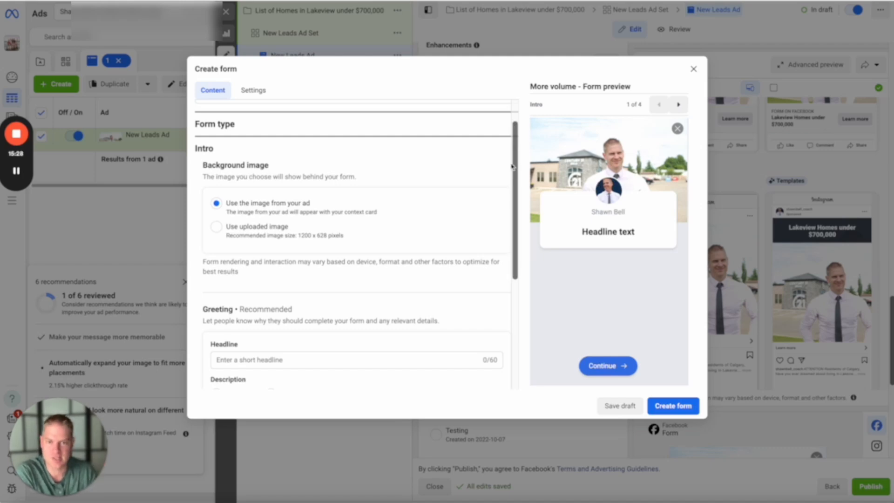
{"action": "scroll", "coordinate": [410, 194], "scroll_direction": "down", "scroll_amount": 2}
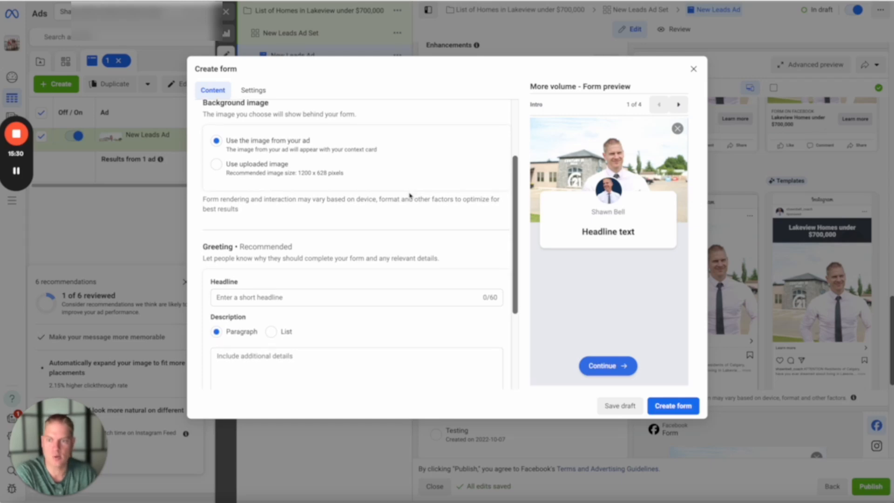
{"action": "scroll", "coordinate": [410, 195], "scroll_direction": "down", "scroll_amount": 2}
{"action": "left_click", "coordinate": [289, 215]}
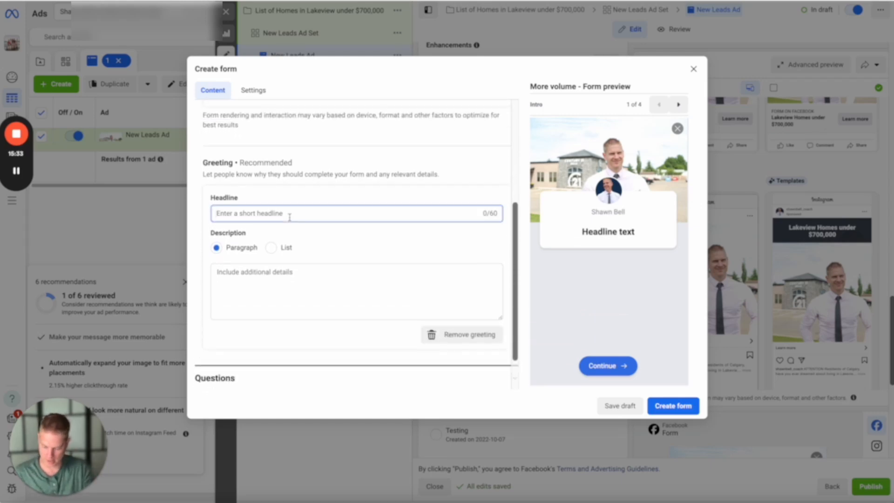
{"action": "type", "text": "Click next "}
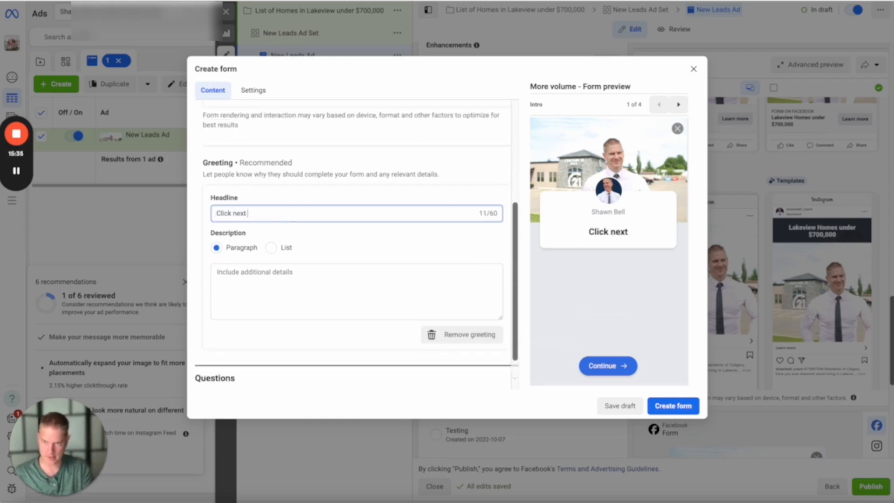
{"action": "type", "text": "to get your free list"}
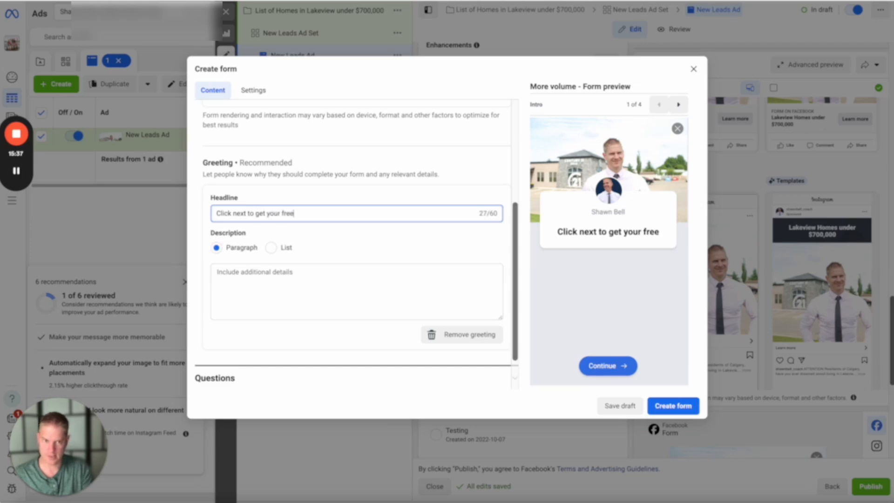
- Move the greeting's headline text into its description paragraph
{"action": "left_click", "coordinate": [255, 282]}
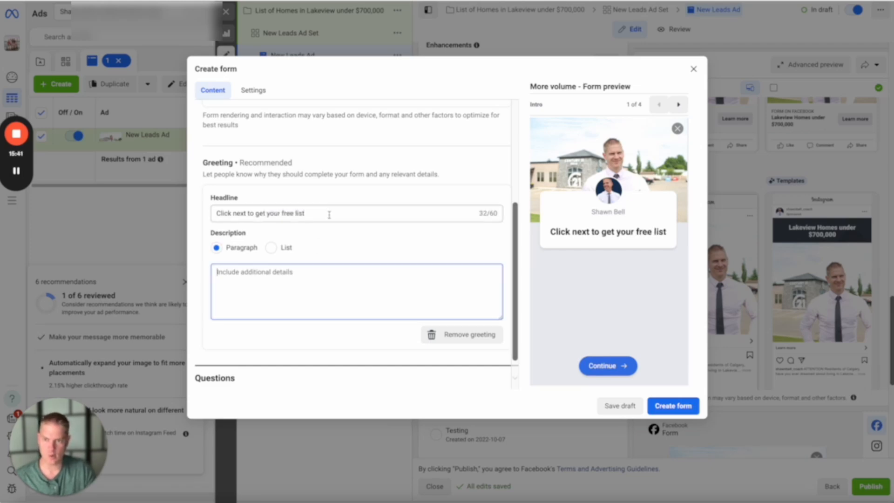
{"action": "left_click_drag", "start_coordinate": [329, 215], "coordinate": [194, 211]}
{"action": "key", "text": "ctrl+c"}
{"action": "left_click", "coordinate": [261, 302]}
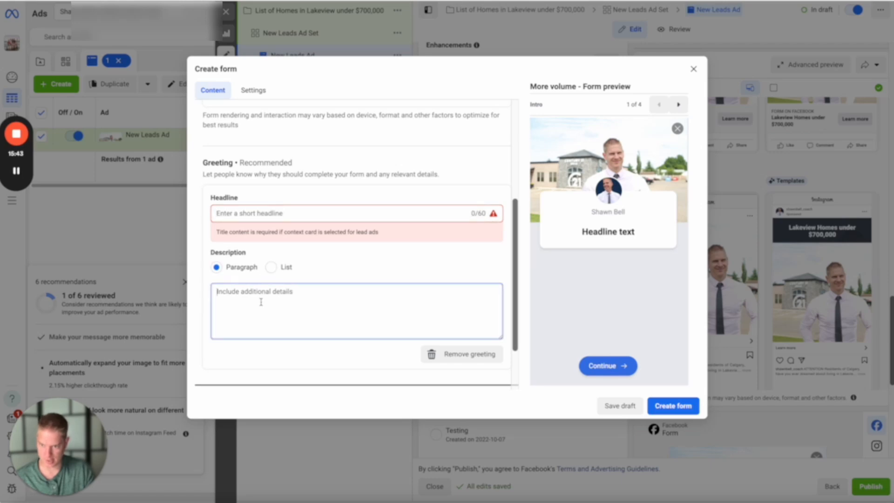
{"action": "key", "text": "ctrl+v"}
- Set the greeting headline to "Lakeview Homes under $700,000"
{"action": "left_click", "coordinate": [242, 212]}
{"action": "type", "text": "L"}
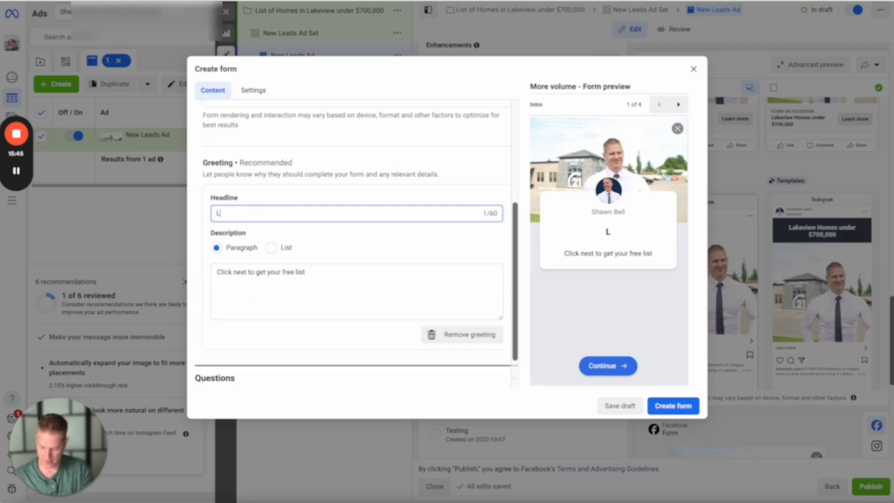
{"action": "type", "text": "akeview Home"}
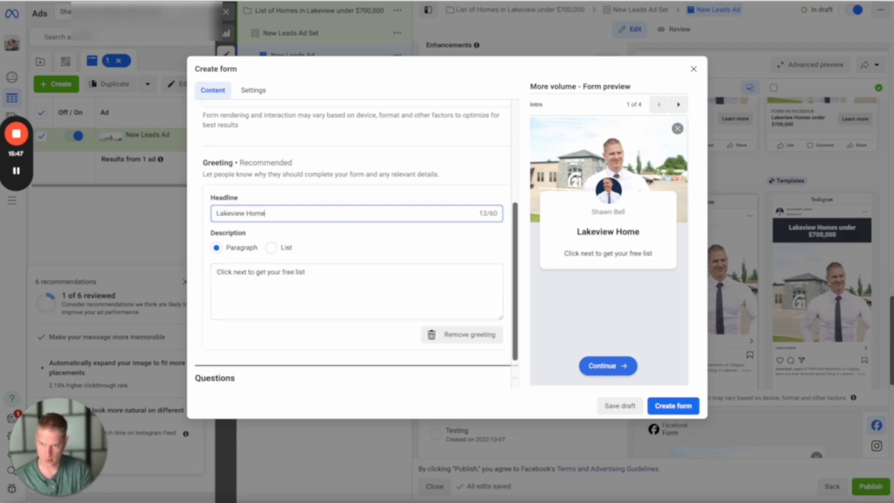
{"action": "type", "text": "s under $70"}
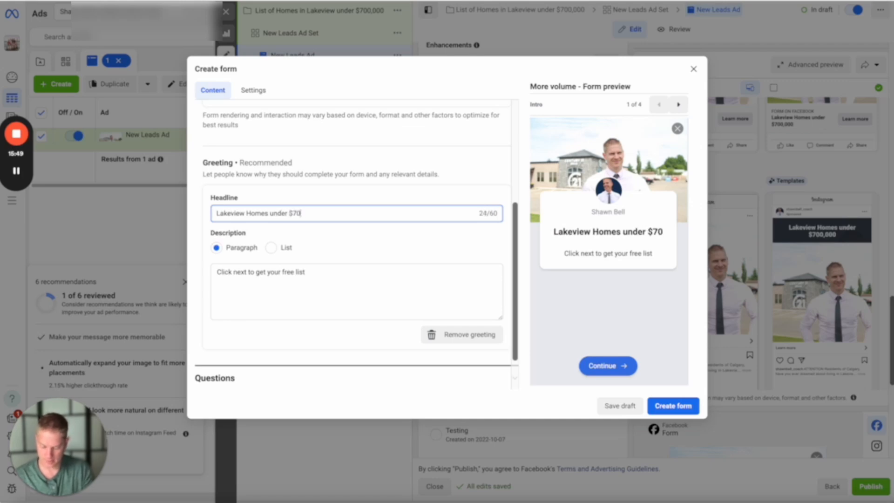
{"action": "type", "text": "0,000"}
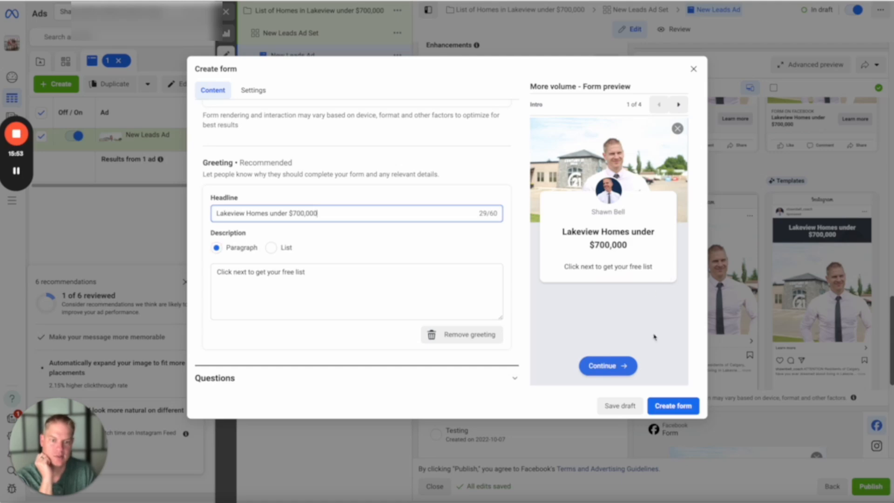
- Replace the word "next" with "continue" in the greeting description
{"action": "left_click", "coordinate": [249, 273]}
{"action": "key", "text": "BackSpace"}
{"action": "key", "text": "BackSpace"}
{"action": "key", "text": "BackSpace"}
{"action": "key", "text": "BackSpace"}
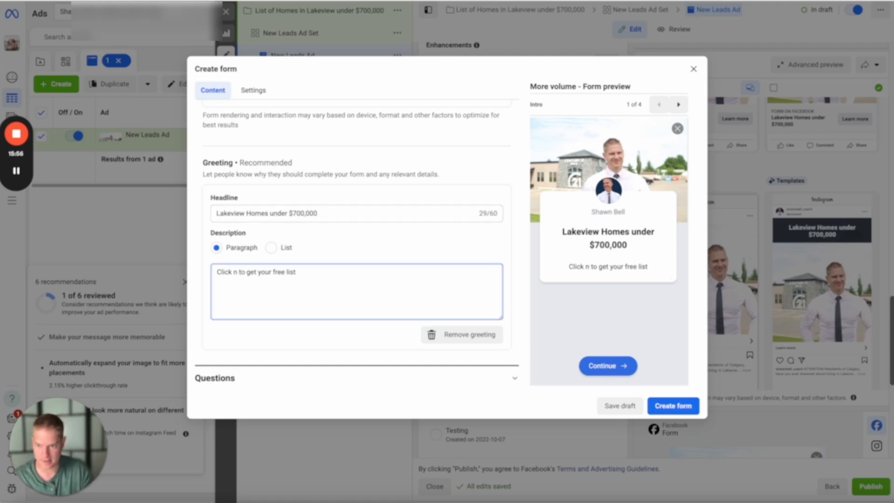
{"action": "type", "text": "continue"}
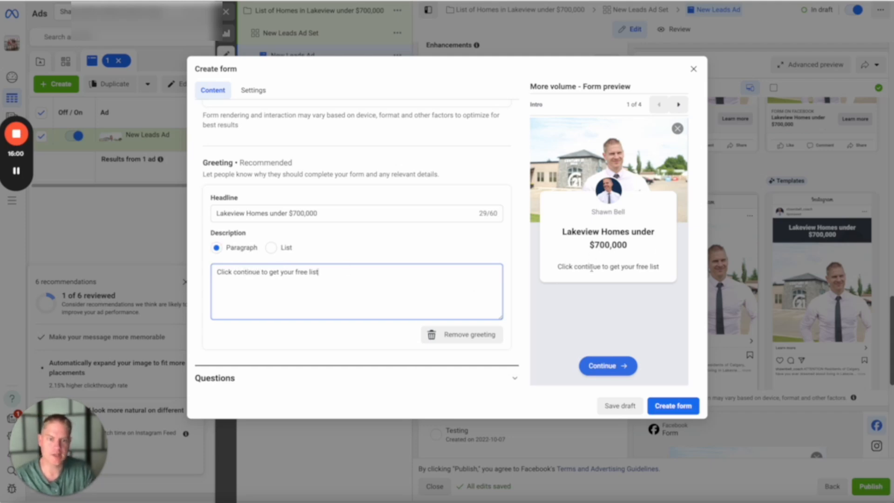
- Set the prefill questions' description to "Information will be used to send you your free list and follow up to make sure you received it"
{"action": "scroll", "coordinate": [381, 309], "scroll_direction": "down", "scroll_amount": 1}
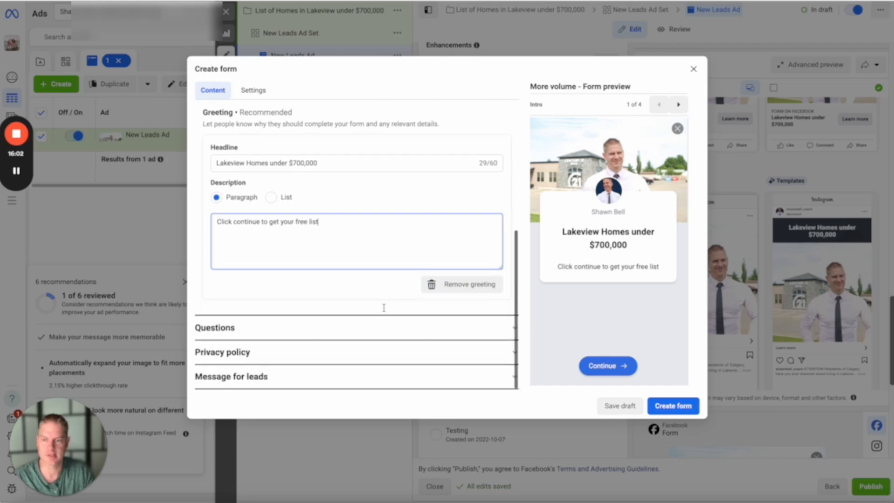
{"action": "left_click", "coordinate": [218, 330]}
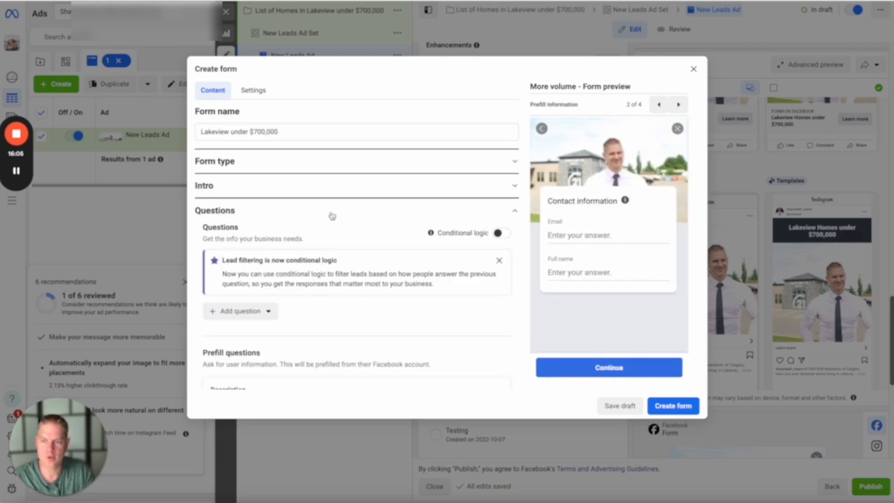
{"action": "scroll", "coordinate": [330, 215], "scroll_direction": "down", "scroll_amount": 2}
{"action": "scroll", "coordinate": [332, 214], "scroll_direction": "down", "scroll_amount": 3}
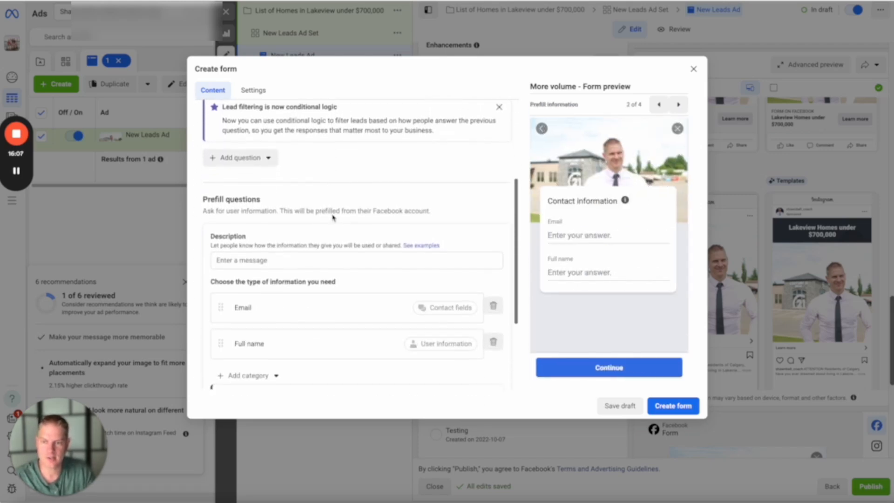
{"action": "left_click", "coordinate": [266, 243]}
{"action": "scroll", "coordinate": [306, 209], "scroll_direction": "down", "scroll_amount": 1}
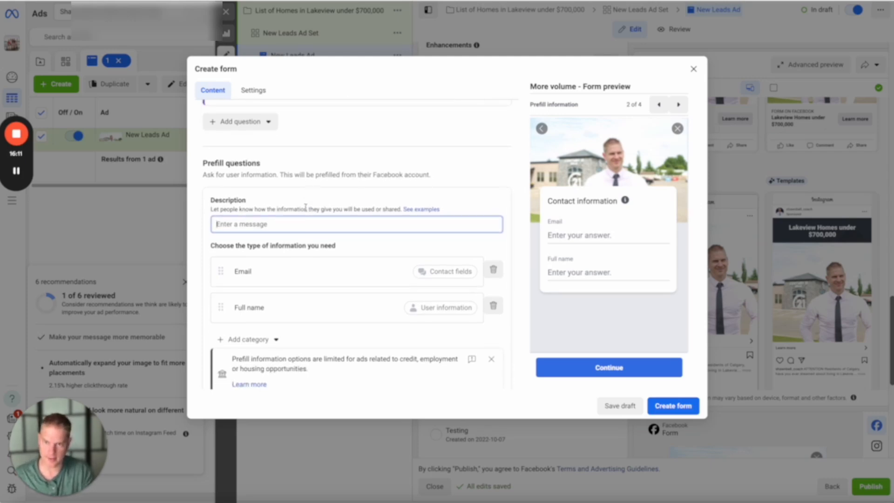
{"action": "type", "text": "Informatio"}
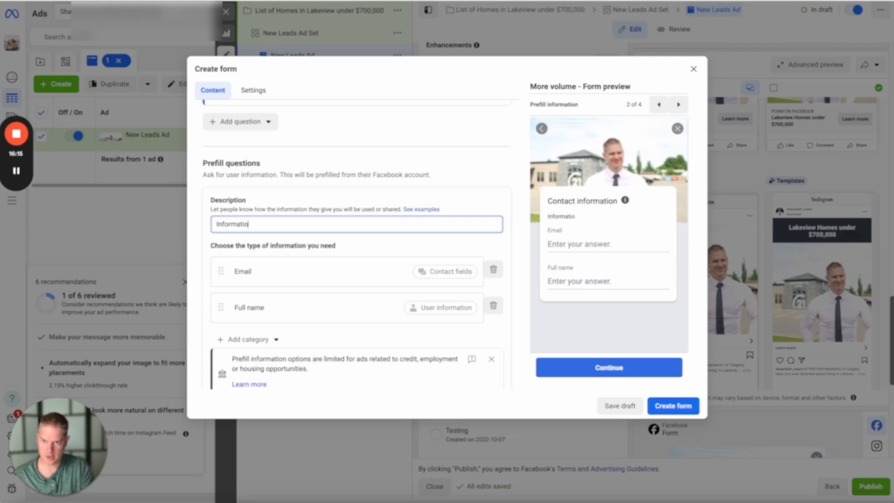
{"action": "type", "text": "n will be used to"}
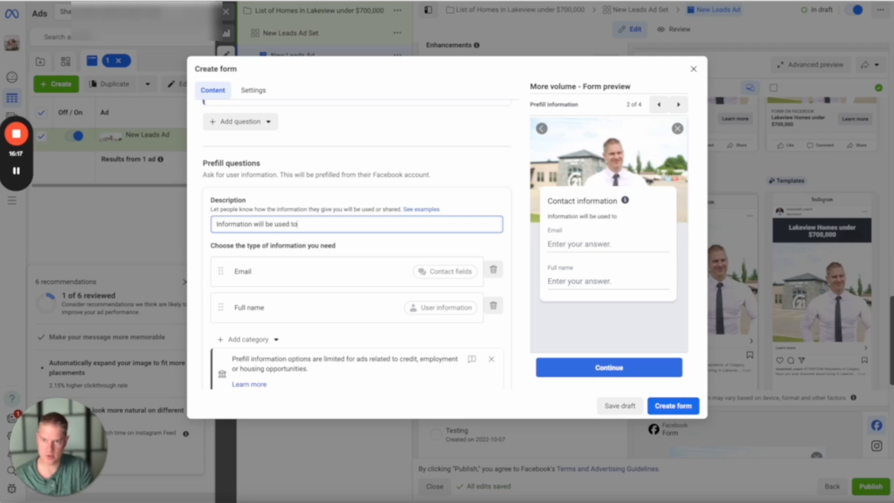
{"action": "type", "text": " send you your f"}
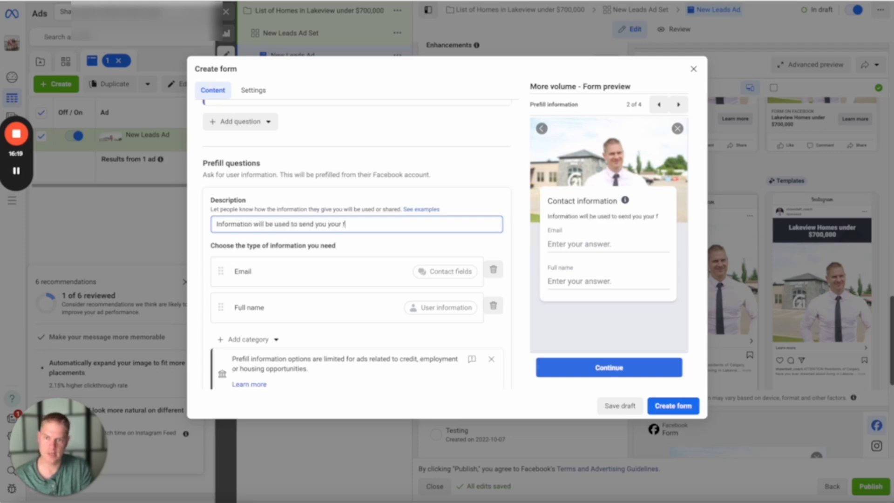
{"action": "type", "text": "ree list"}
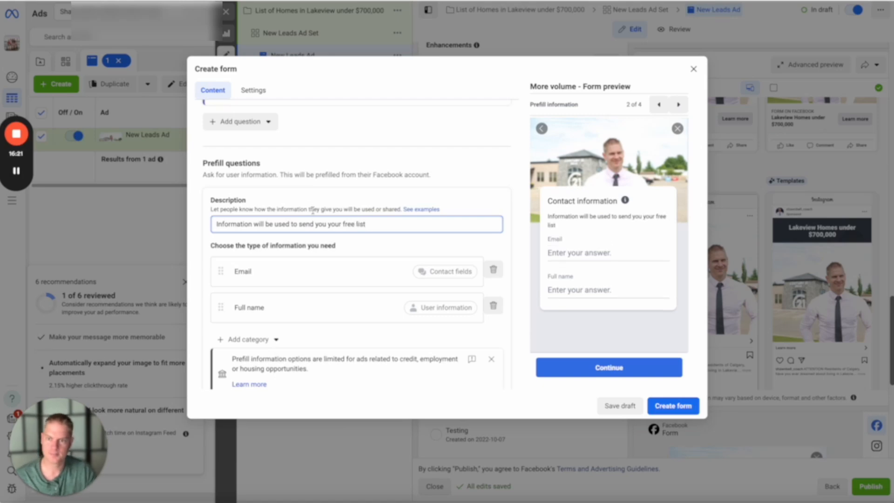
{"action": "type", "text": " and"}
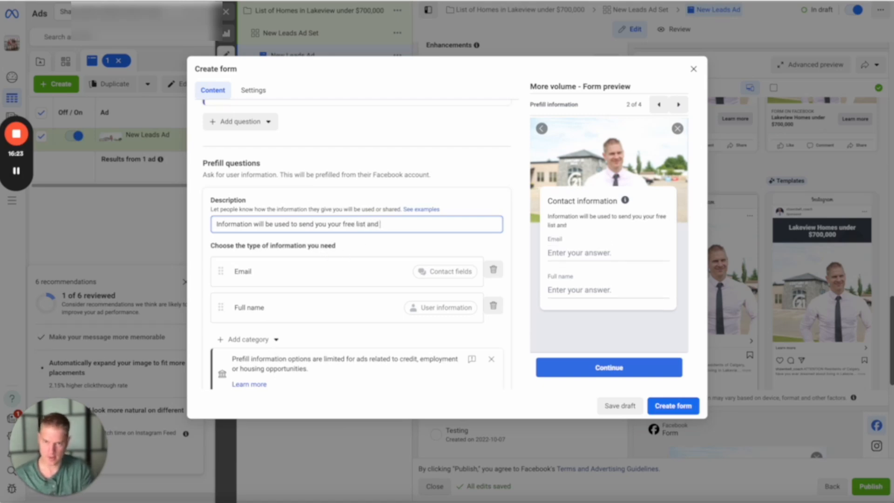
{"action": "type", "text": " follow up to mak"}
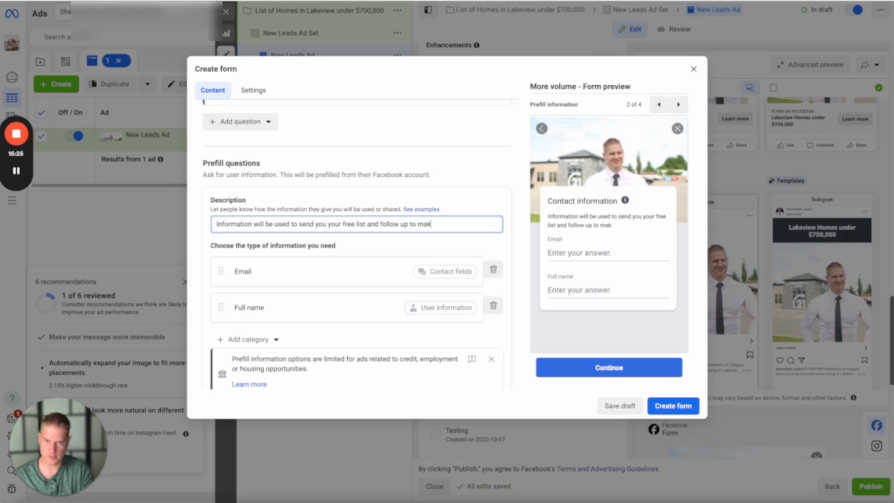
{"action": "type", "text": "e sure you receiv"}
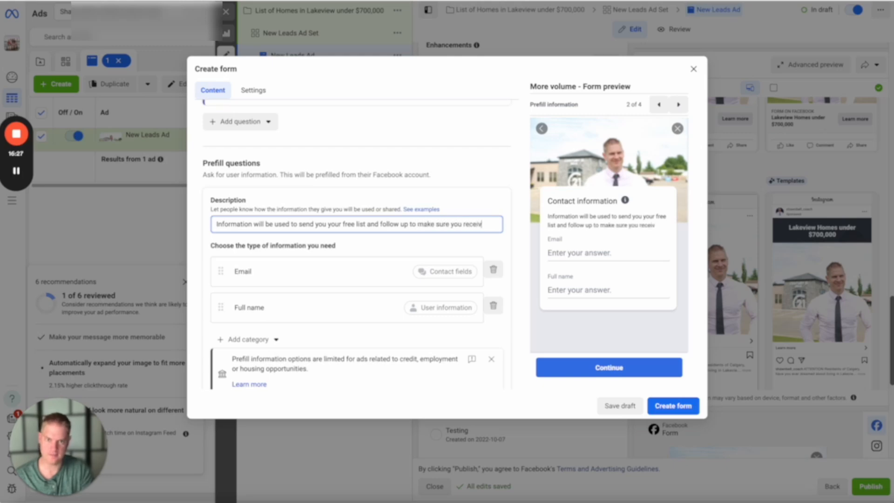
{"action": "type", "text": "ed it"}
- Add Phone number from the contact fields to the information requested in the prefill questions
{"action": "scroll", "coordinate": [398, 241], "scroll_direction": "down", "scroll_amount": 1}
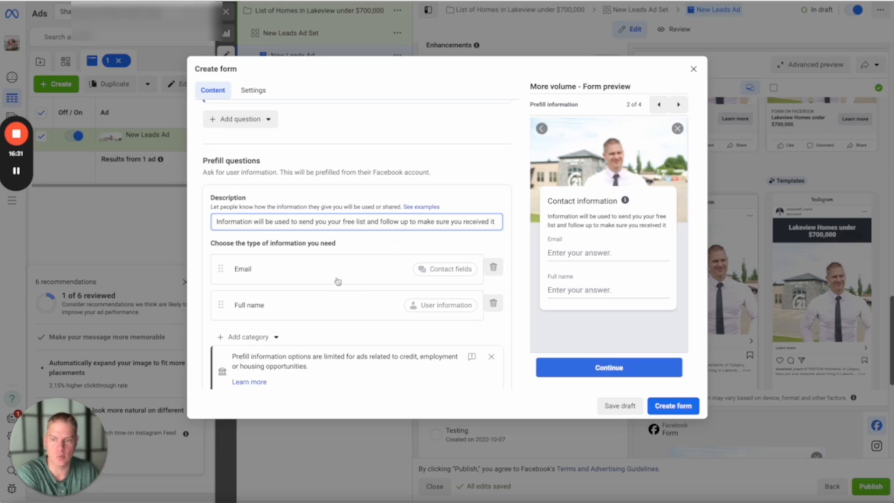
{"action": "scroll", "coordinate": [275, 308], "scroll_direction": "down", "scroll_amount": 1}
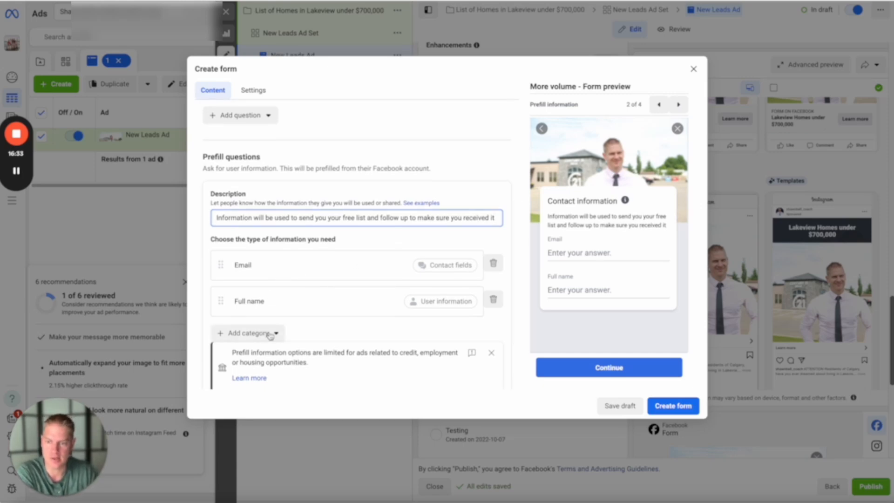
{"action": "scroll", "coordinate": [266, 331], "scroll_direction": "down", "scroll_amount": 1}
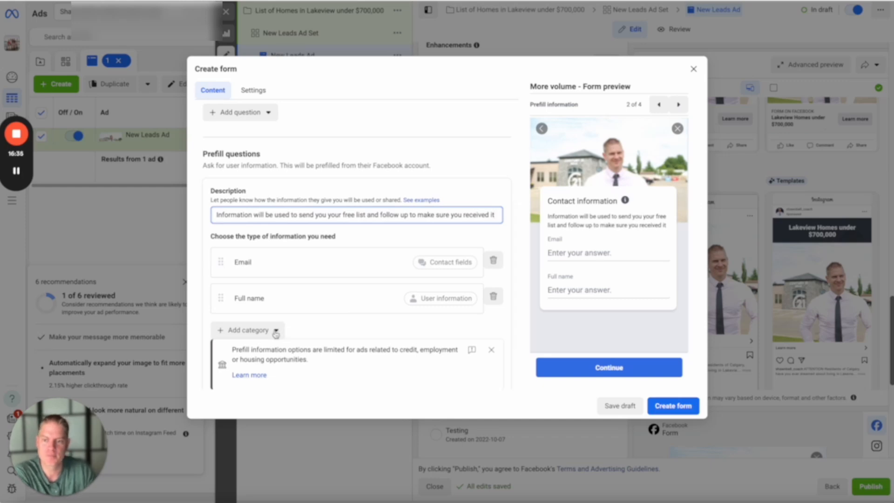
{"action": "left_click", "coordinate": [275, 331]}
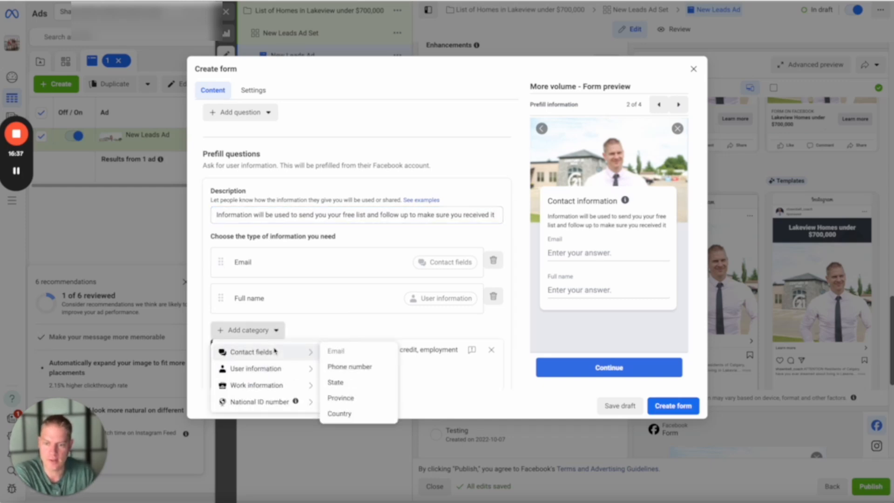
{"action": "left_click", "coordinate": [368, 367]}
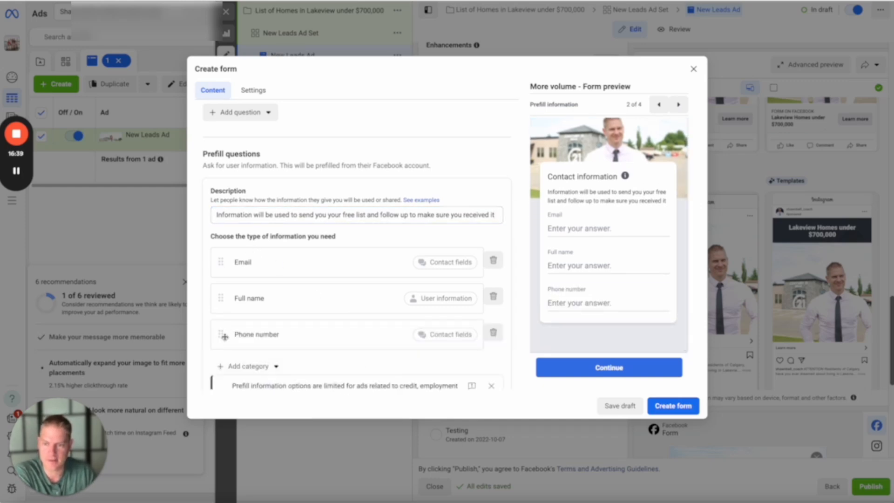
- Move Full name above Email in the information requested by the prefill questions
{"action": "left_click_drag", "start_coordinate": [221, 298], "coordinate": [222, 257]}
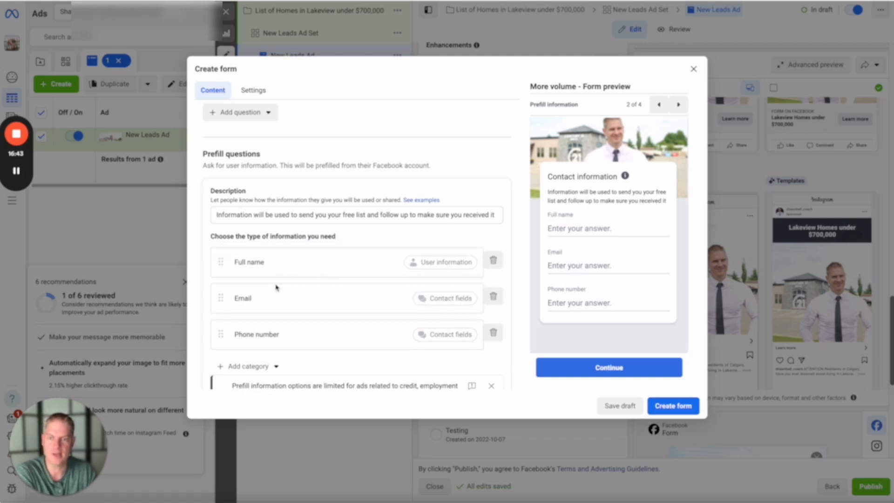
{"action": "scroll", "coordinate": [290, 280], "scroll_direction": "down", "scroll_amount": 1}
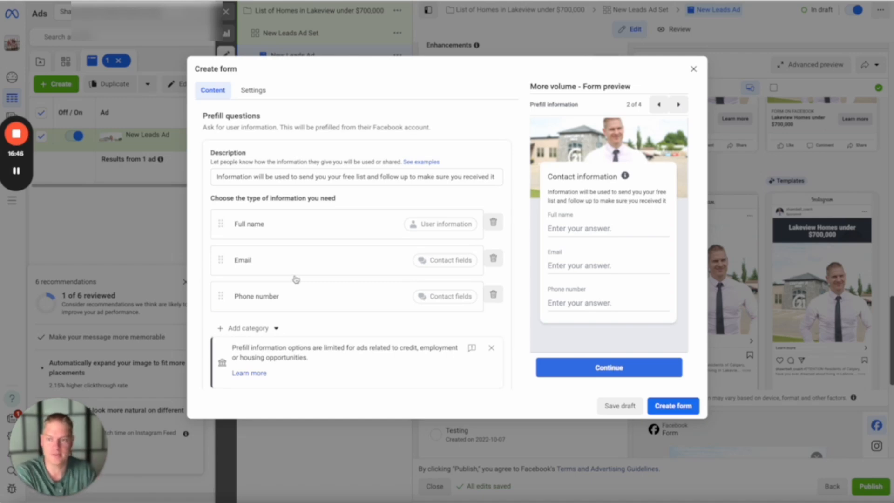
{"action": "scroll", "coordinate": [292, 279], "scroll_direction": "down", "scroll_amount": 2}
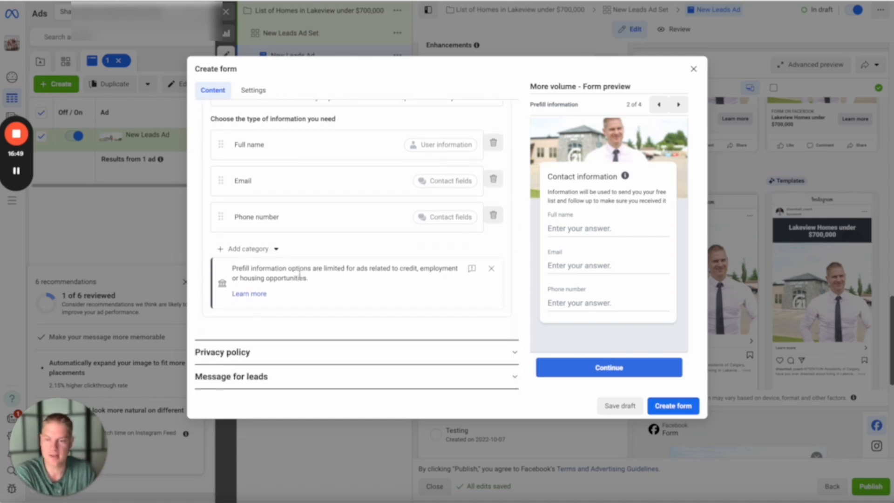
- From the form's privacy policy section, search the web for "exp realty" in a new tab and open the brokerage's privacy policy page
{"action": "left_click", "coordinate": [261, 355]}
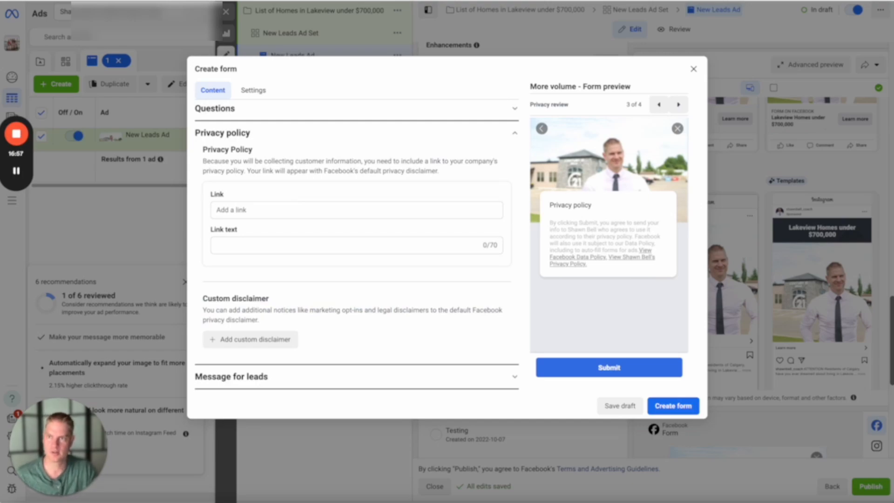
{"action": "key", "text": "ctrl+t"}
{"action": "type", "text": "ex"}
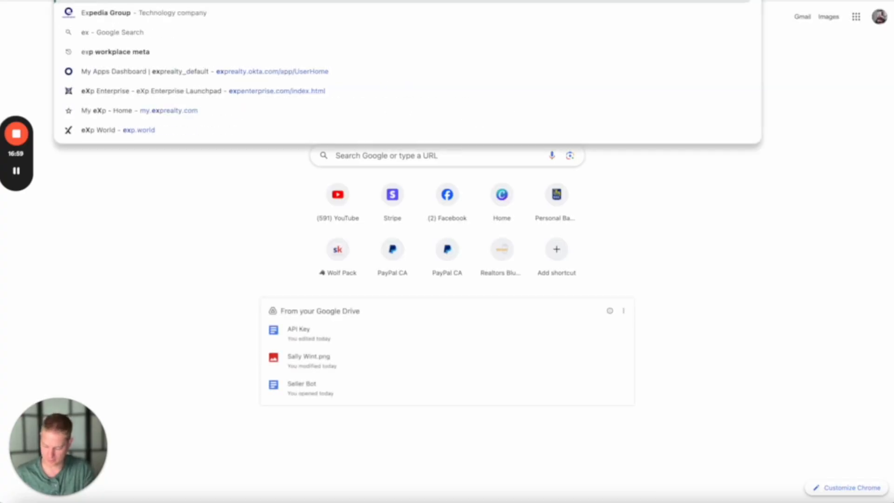
{"action": "type", "text": "p realty"}
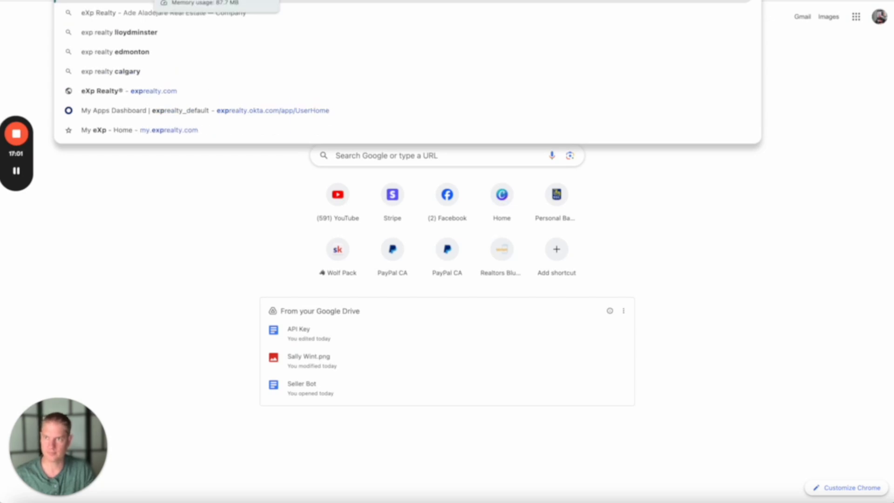
{"action": "key", "text": "Return"}
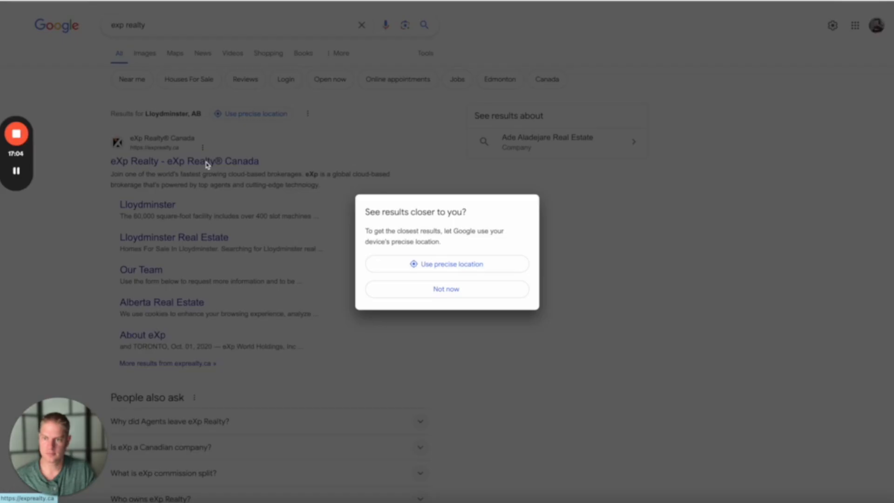
{"action": "left_click", "coordinate": [206, 162]}
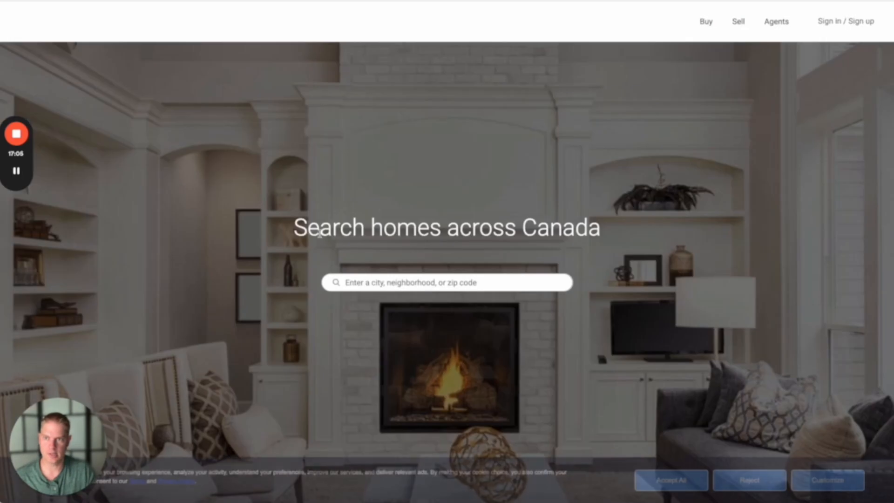
{"action": "scroll", "coordinate": [421, 248], "scroll_direction": "down", "scroll_amount": 20}
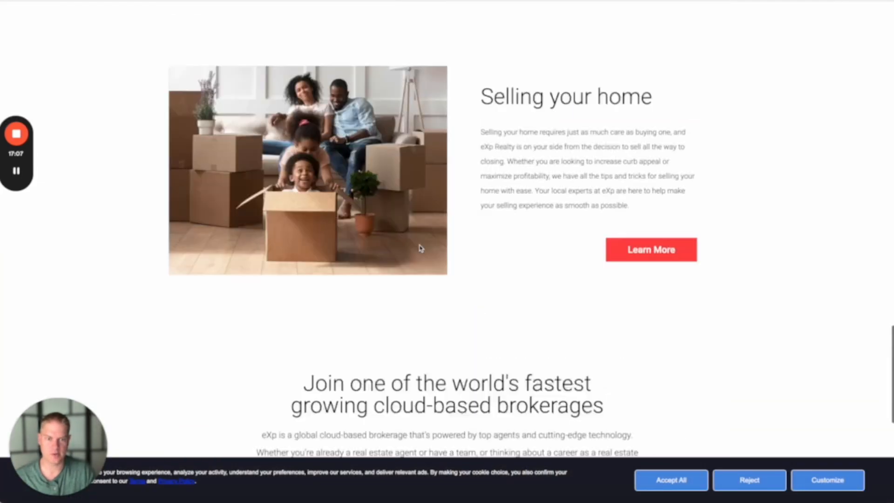
{"action": "scroll", "coordinate": [420, 248], "scroll_direction": "up", "scroll_amount": 1}
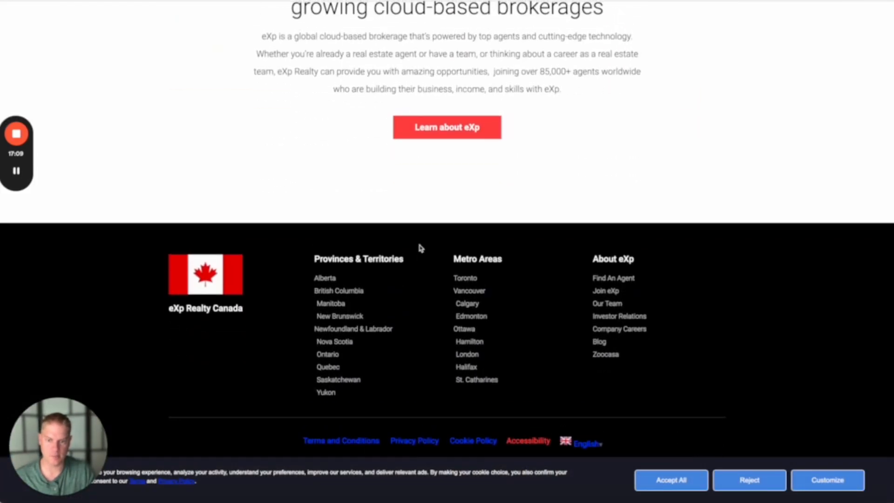
{"action": "left_click", "coordinate": [416, 445]}
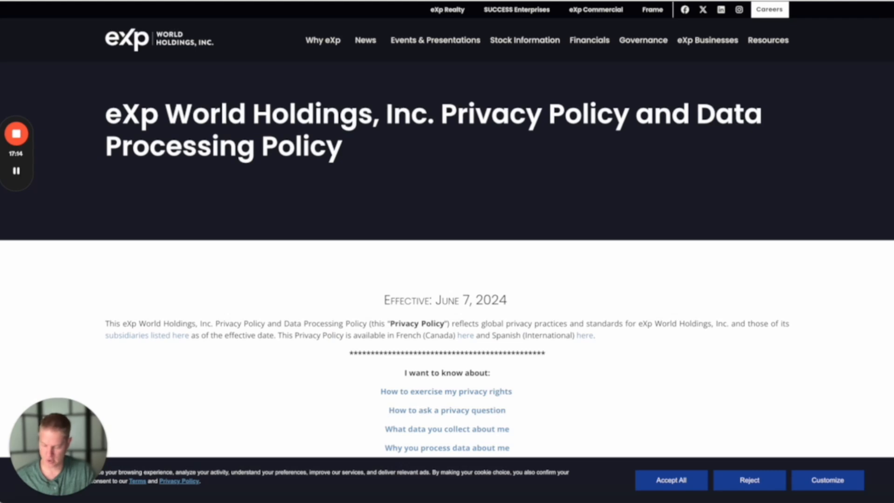
{"action": "key", "text": "ctrl+shift+Tab"}
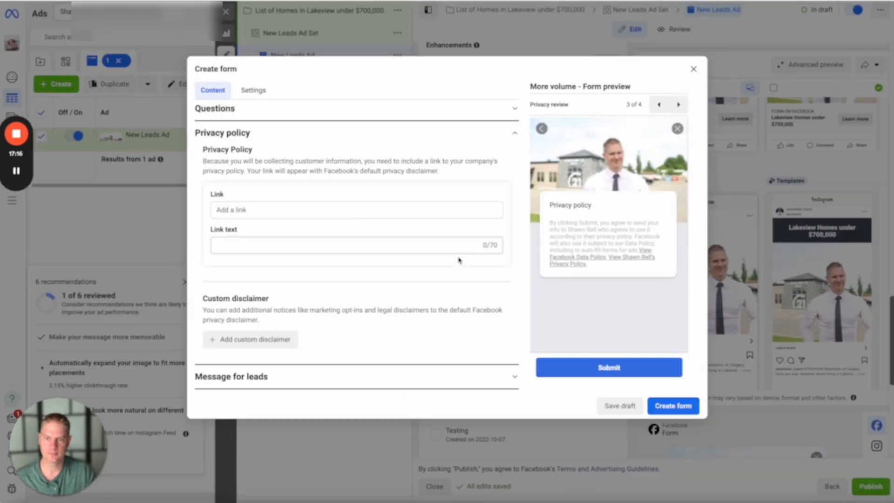
{"action": "left_click", "coordinate": [251, 209]}
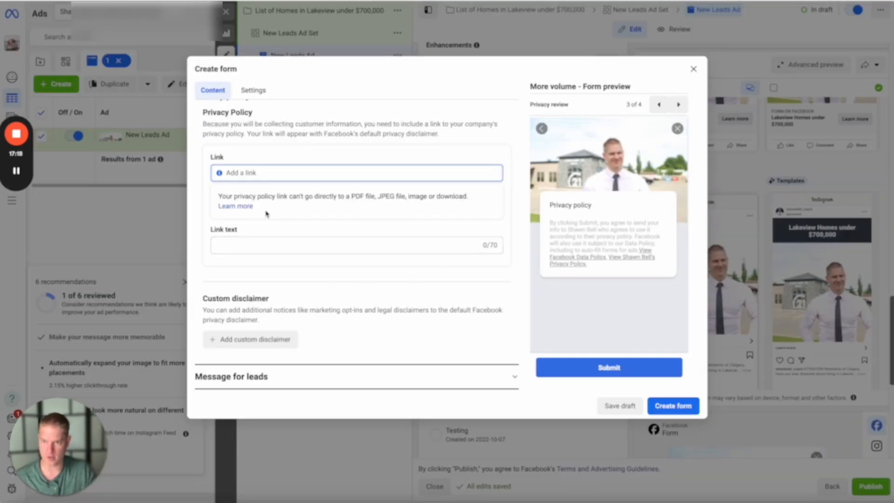
{"action": "type", "text": "https://expworldholdings.com/privacy-policy/"}
{"action": "left_click", "coordinate": [204, 235]}
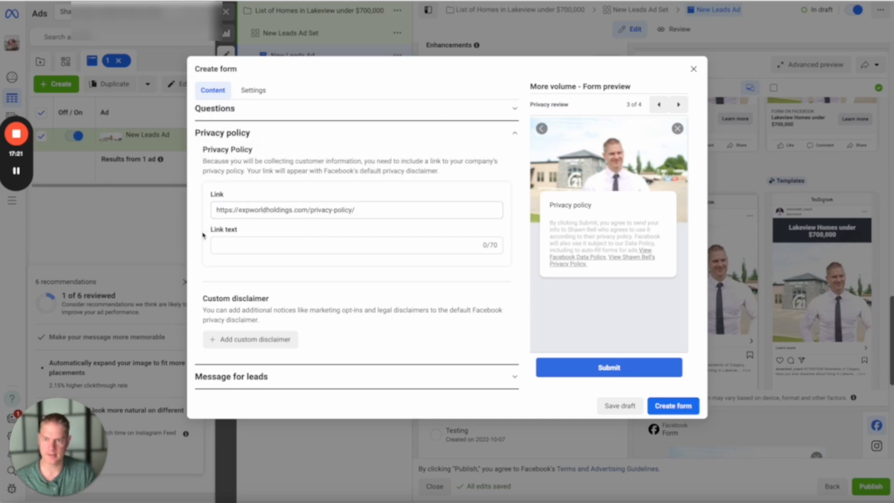
- Set the privacy policy's link text to "Exp Realty Privacy Policy"
{"action": "left_click", "coordinate": [217, 246]}
{"action": "type", "text": "Exp"}
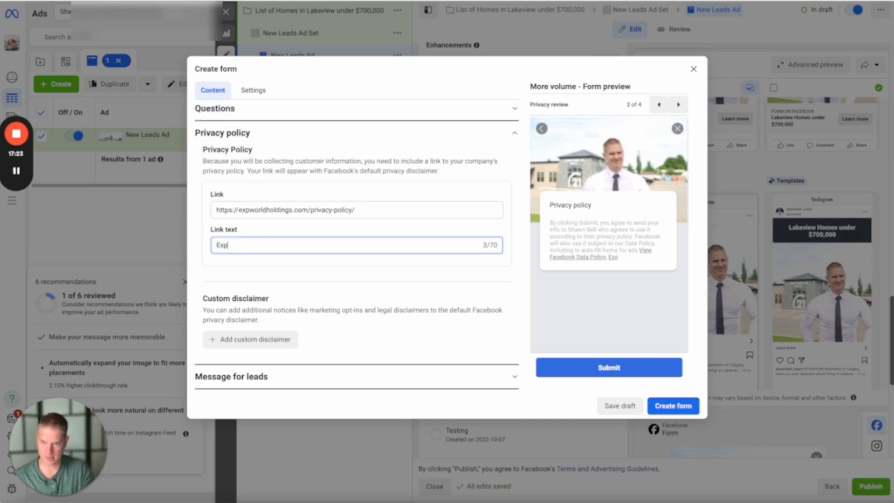
{"action": "type", "text": " Realyty "}
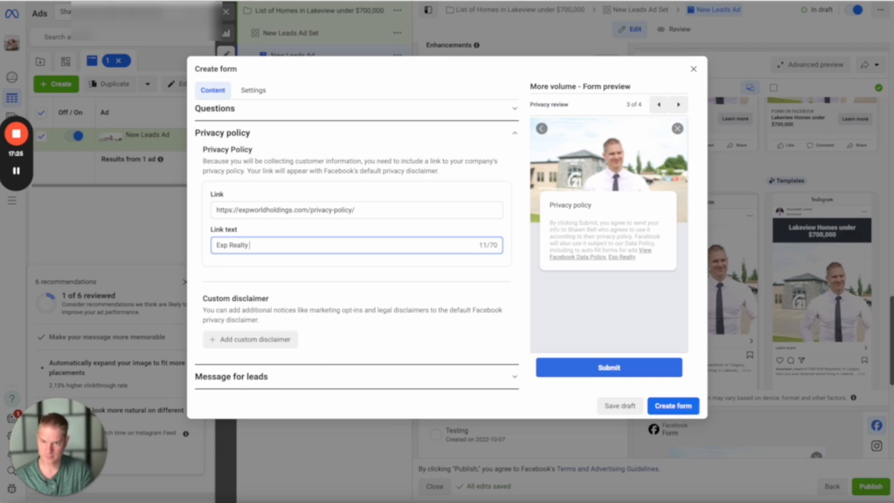
{"action": "type", "text": "Privacy P"}
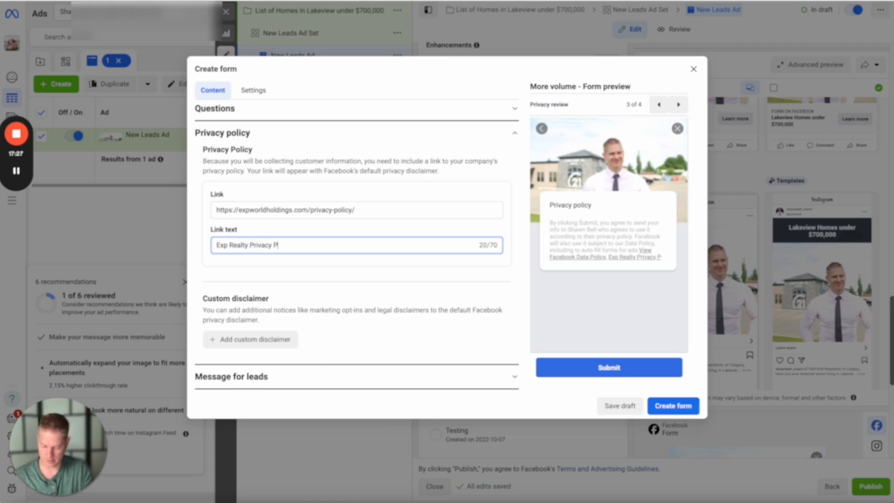
{"action": "type", "text": "olicy"}
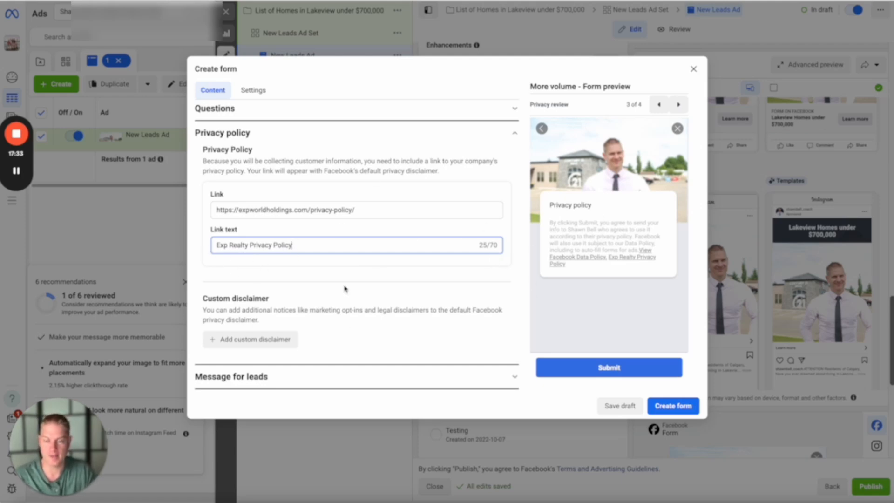
{"action": "scroll", "coordinate": [342, 280], "scroll_direction": "up", "scroll_amount": 1}
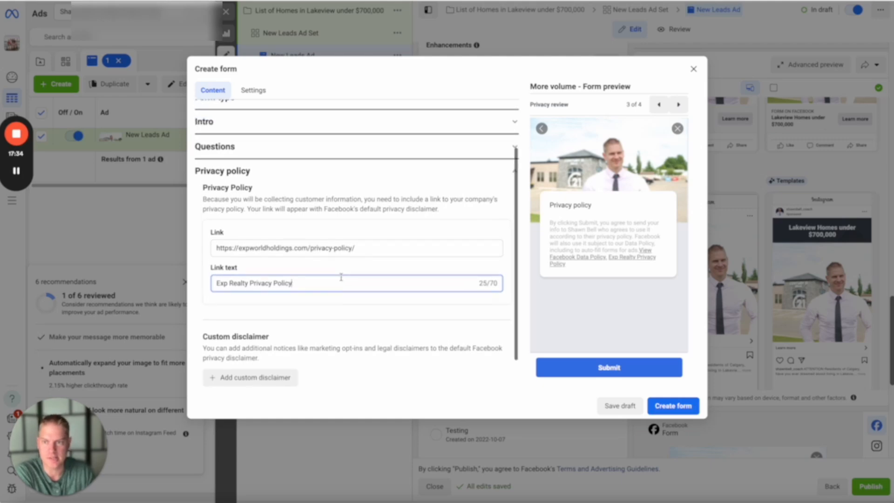
{"action": "scroll", "coordinate": [338, 284], "scroll_direction": "down", "scroll_amount": 1}
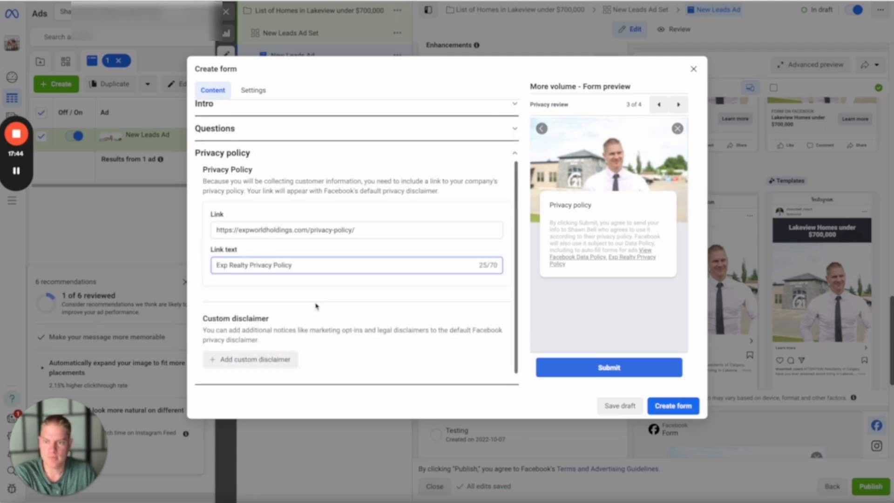
- Replace the description in the message for leads with "Click DOWNLOAD NOW to get your free list"
{"action": "scroll", "coordinate": [326, 336], "scroll_direction": "down", "scroll_amount": 1}
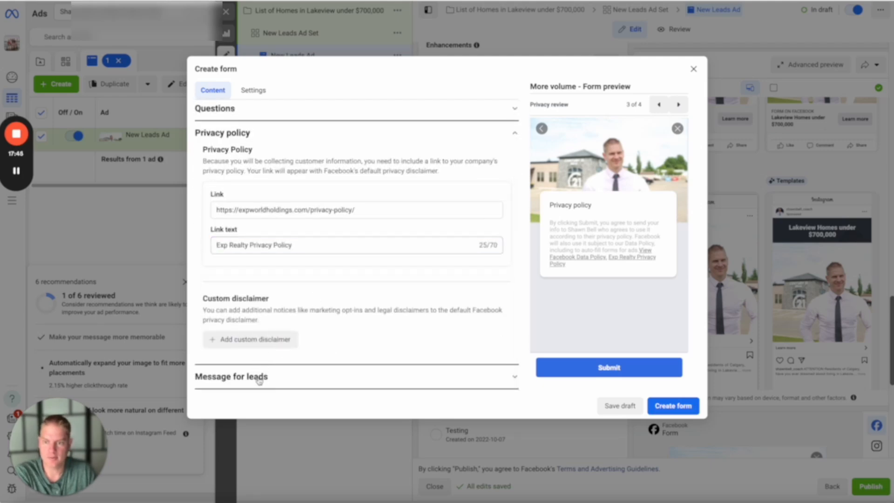
{"action": "left_click", "coordinate": [280, 375]}
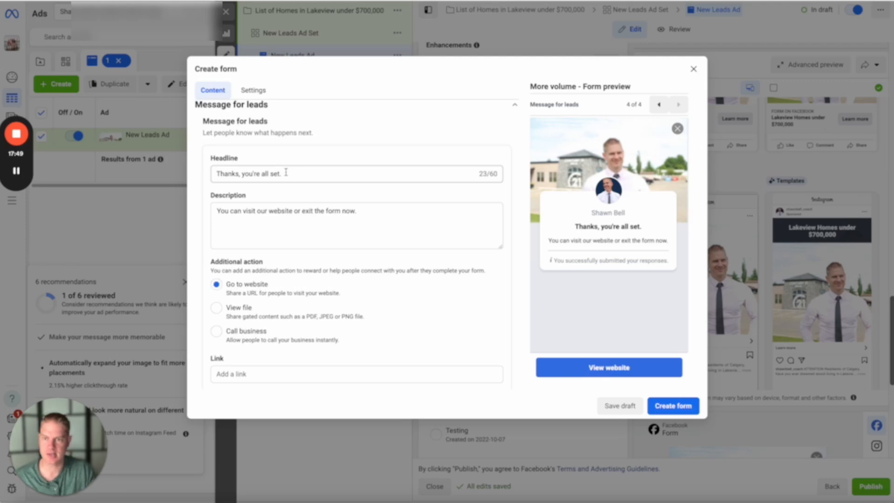
{"action": "left_click_drag", "start_coordinate": [359, 211], "coordinate": [166, 204]}
{"action": "type", "text": "Clic"}
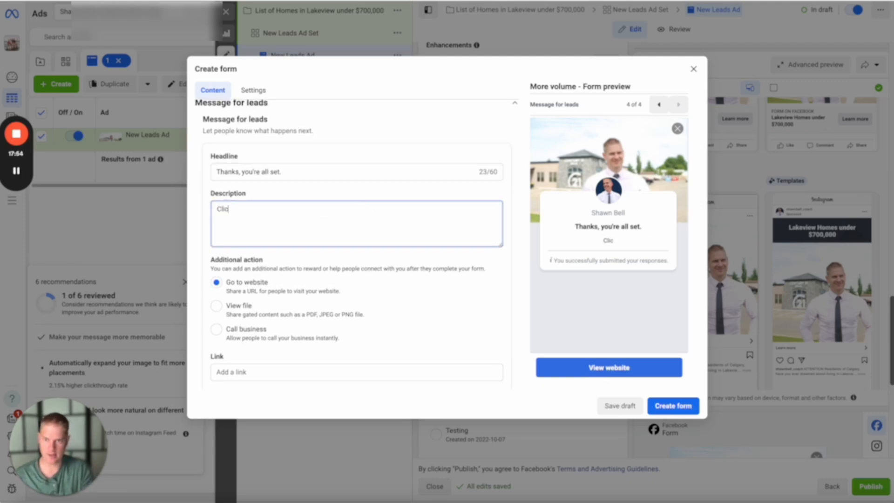
{"action": "type", "text": "k DOWNL"}
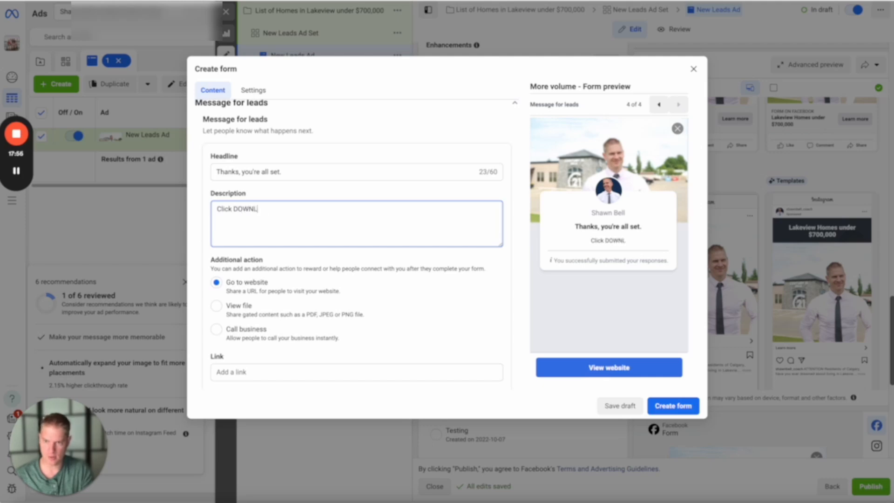
{"action": "type", "text": "OAD NOW to get"}
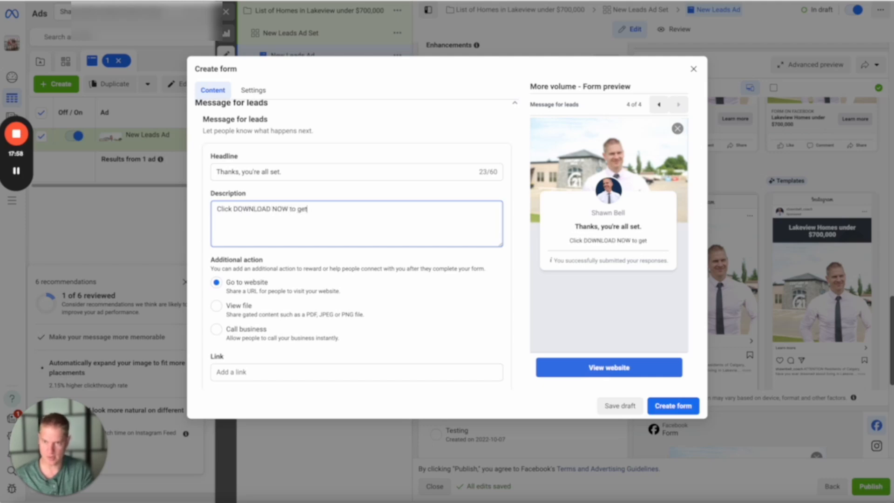
{"action": "type", "text": " your free list"}
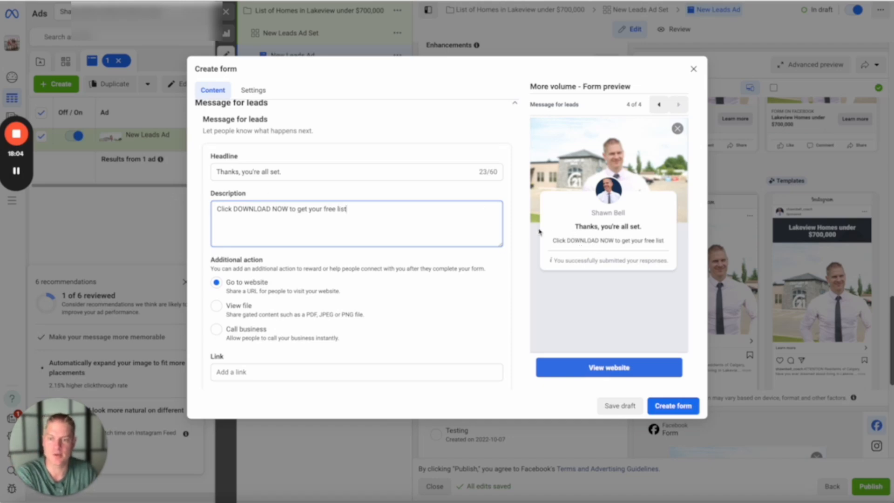
- Replace the call to action text in the message for leads with "DOWNLOAD NOW"
{"action": "scroll", "coordinate": [247, 316], "scroll_direction": "down", "scroll_amount": 2}
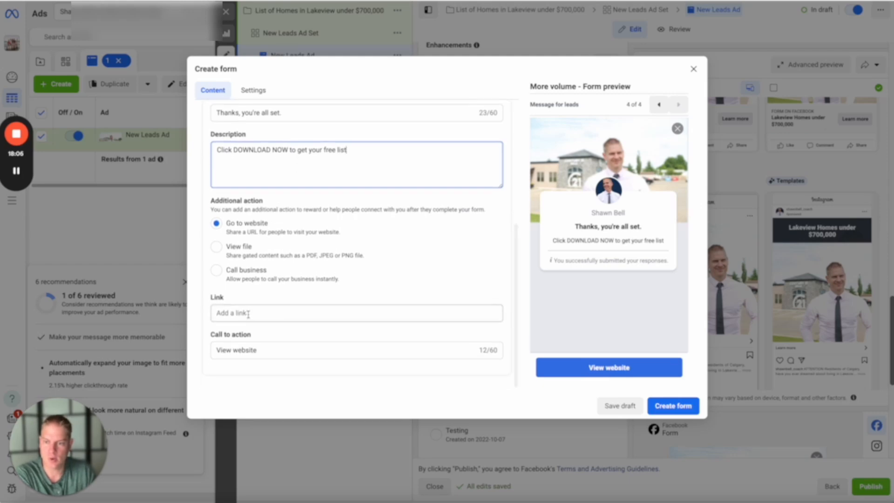
{"action": "left_click", "coordinate": [249, 314]}
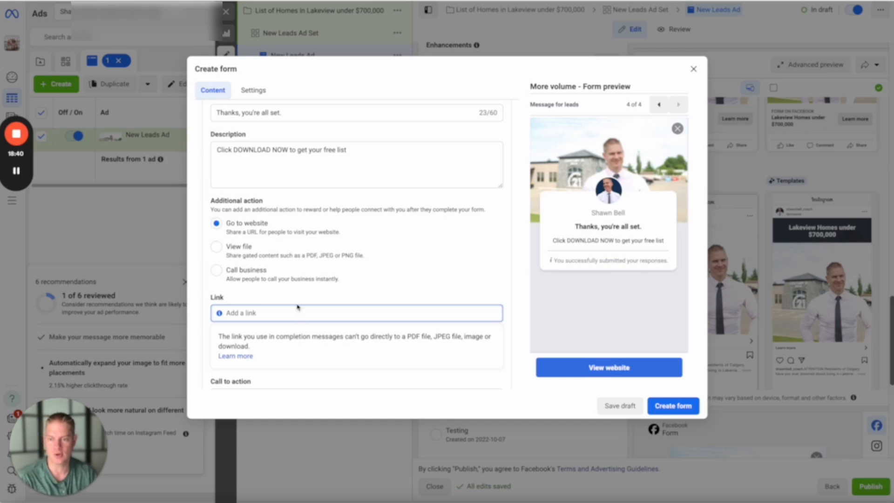
{"action": "scroll", "coordinate": [298, 307], "scroll_direction": "down", "scroll_amount": 1}
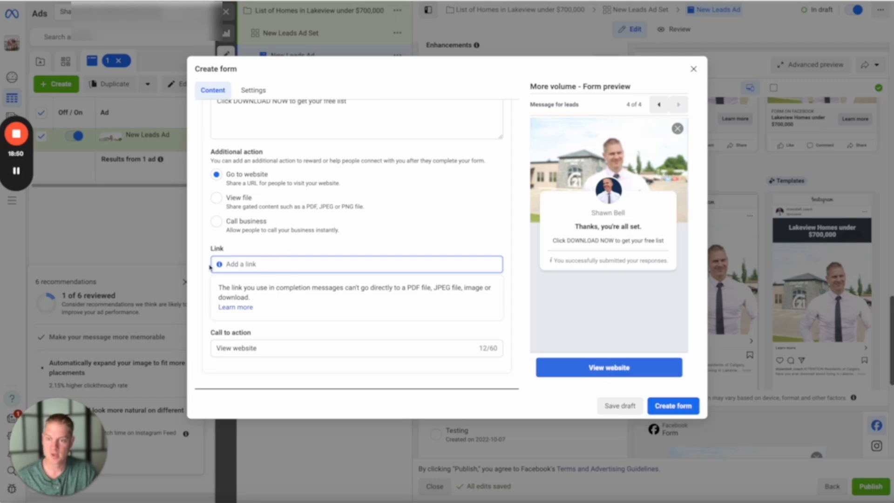
{"action": "left_click", "coordinate": [263, 349]}
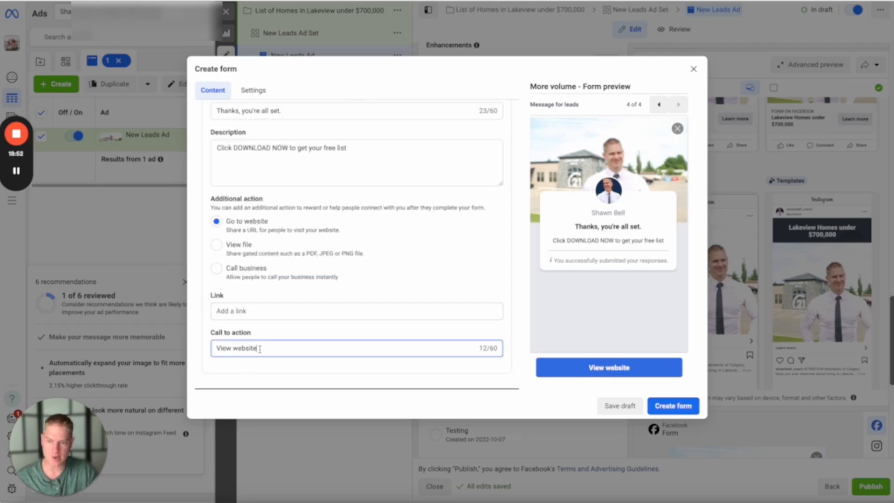
{"action": "left_click_drag", "start_coordinate": [257, 348], "coordinate": [233, 348]}
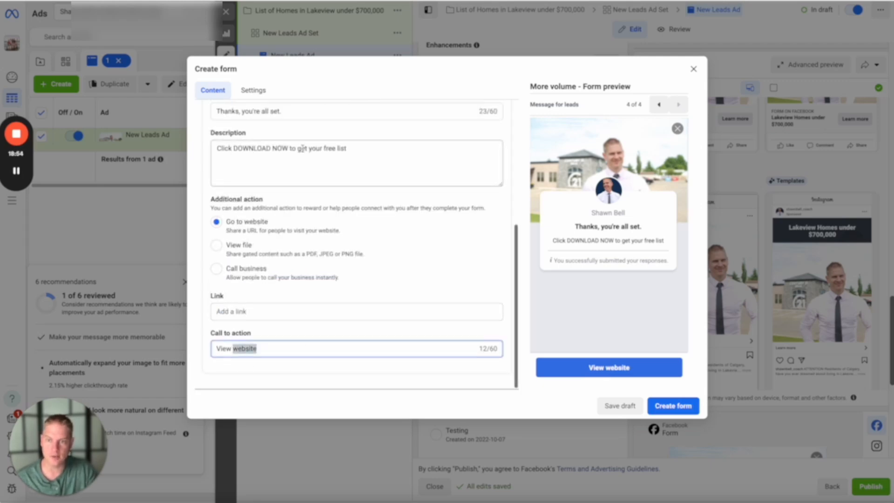
{"action": "left_click", "coordinate": [275, 349]}
{"action": "left_click_drag", "start_coordinate": [275, 351], "coordinate": [205, 355]}
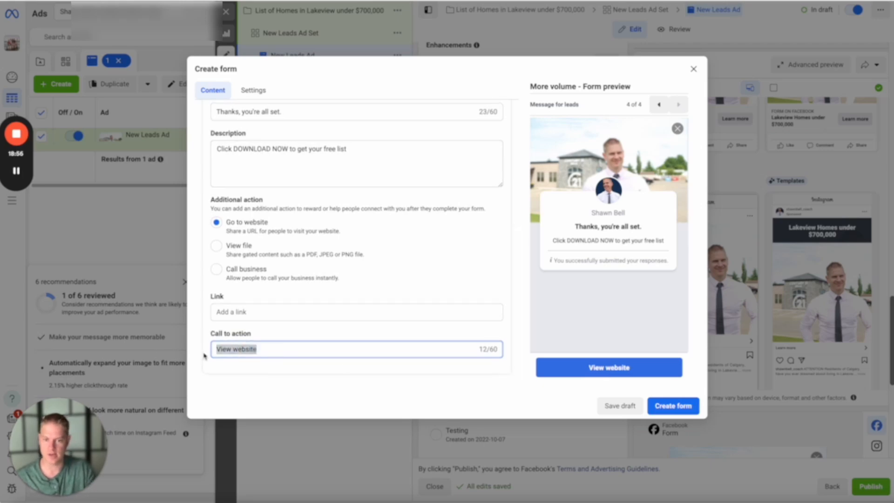
{"action": "type", "text": "DOWNLOAD NOW"}
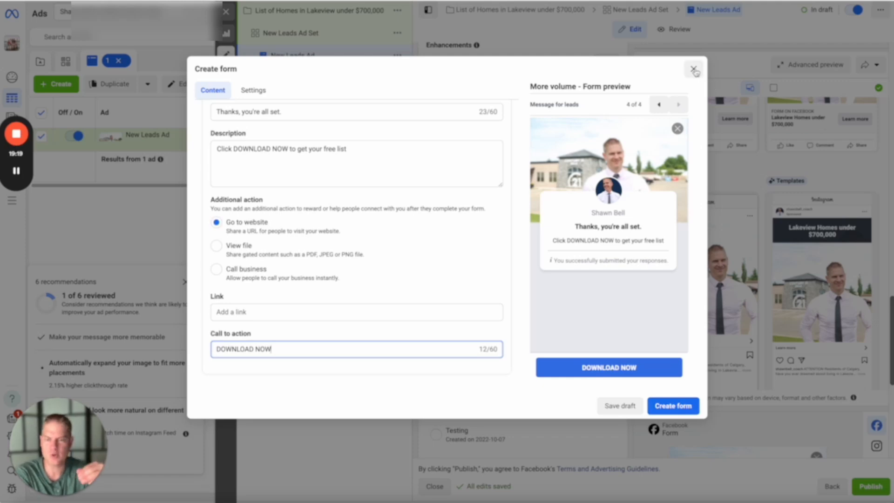
- Close the new instant form without creating it and return to the ad's destination settings
{"action": "scroll", "coordinate": [299, 144], "scroll_direction": "up", "scroll_amount": 3}
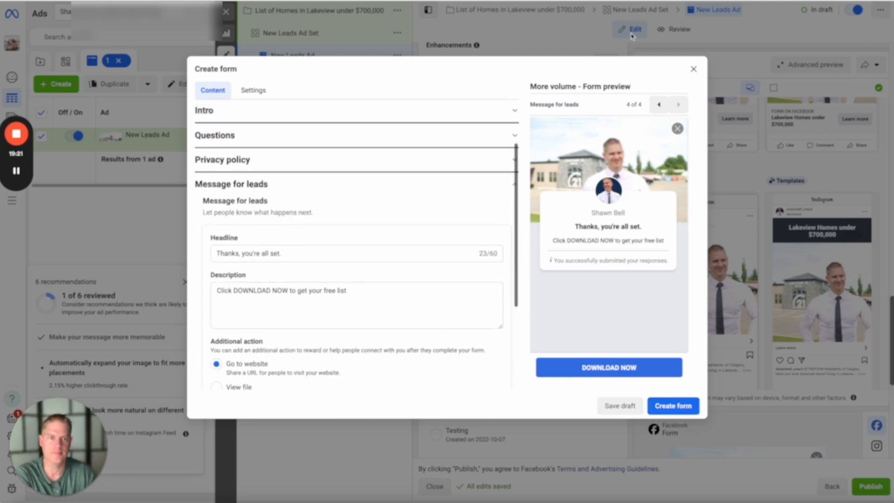
{"action": "left_click", "coordinate": [694, 69]}
{"action": "left_click", "coordinate": [549, 200]}
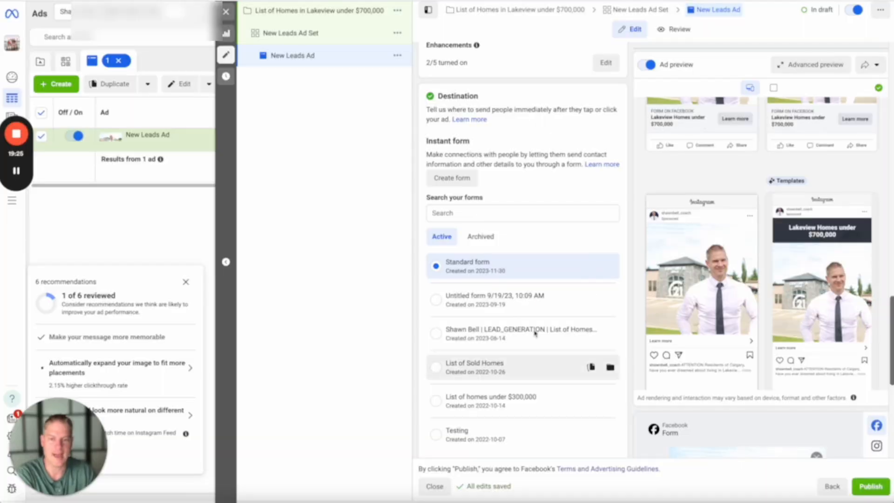
- Review the ad's primary text, headline, description, call to action, enhancements, instant form selection, lead delivery and tracking settings
{"action": "scroll", "coordinate": [535, 333], "scroll_direction": "down", "scroll_amount": 7}
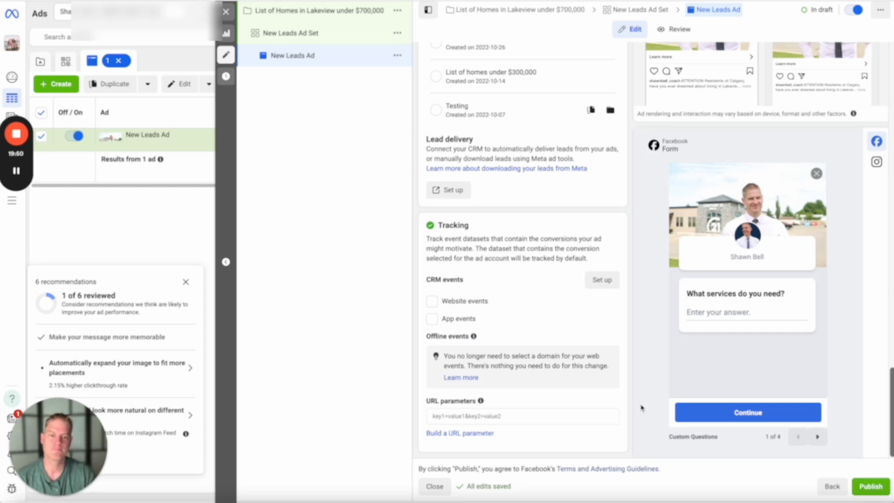
{"action": "scroll", "coordinate": [517, 289], "scroll_direction": "up", "scroll_amount": 10}
{"action": "scroll", "coordinate": [520, 292], "scroll_direction": "up", "scroll_amount": 5}
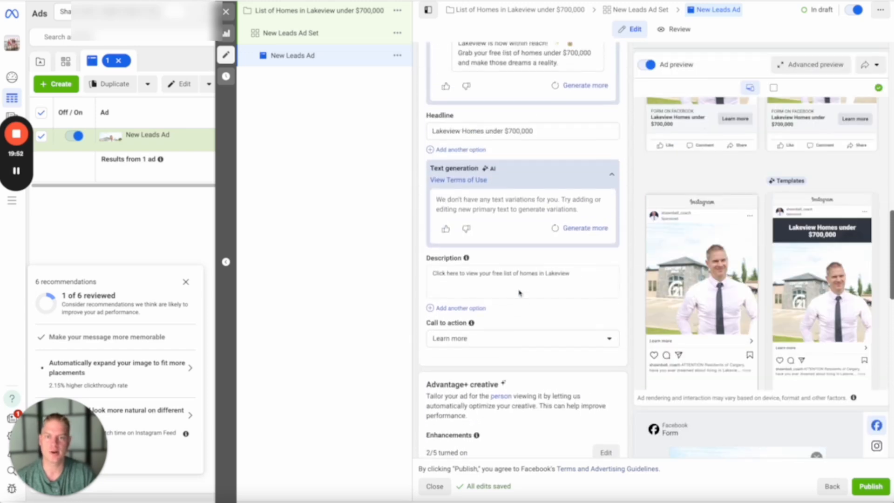
{"action": "scroll", "coordinate": [545, 71], "scroll_direction": "down", "scroll_amount": 3}
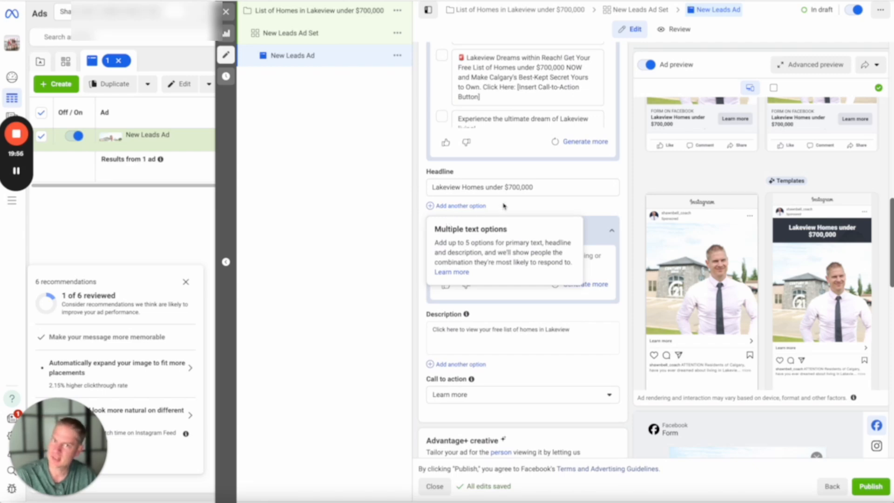
{"action": "scroll", "coordinate": [539, 207], "scroll_direction": "down", "scroll_amount": 5}
{"action": "scroll", "coordinate": [541, 211], "scroll_direction": "down", "scroll_amount": 1}
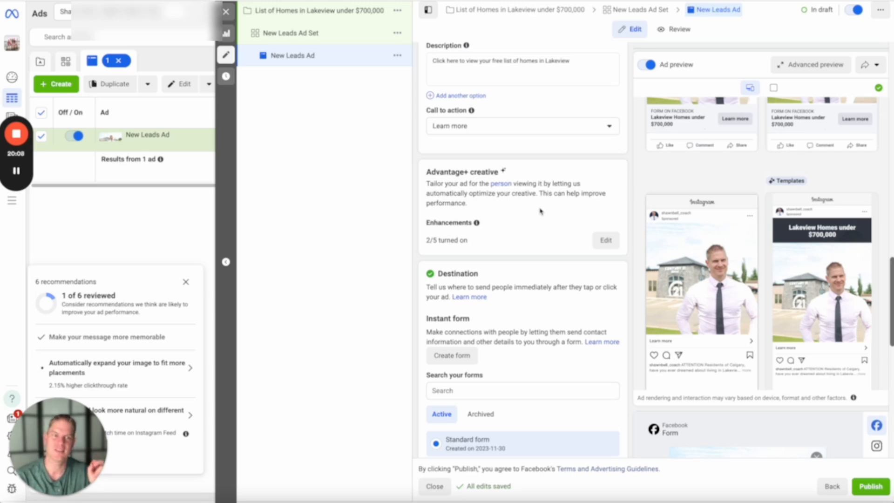
{"action": "scroll", "coordinate": [541, 211], "scroll_direction": "up", "scroll_amount": 5}
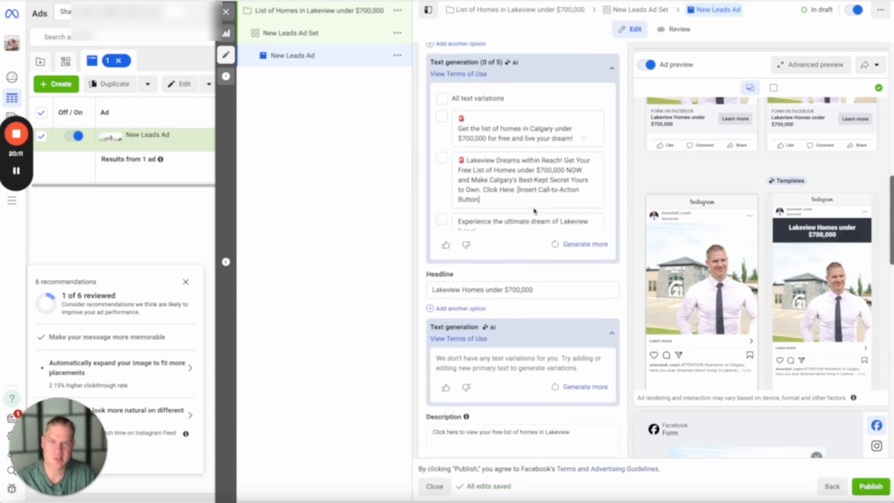
{"action": "scroll", "coordinate": [514, 102], "scroll_direction": "up", "scroll_amount": 3}
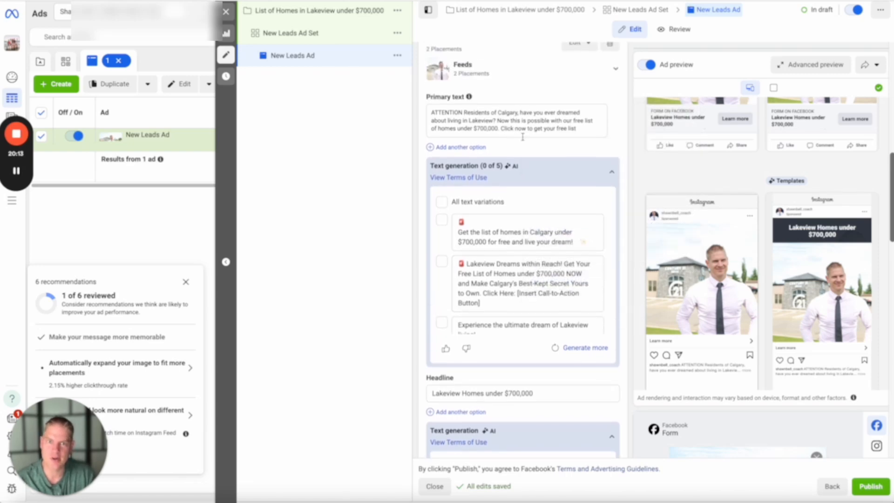
{"action": "scroll", "coordinate": [521, 128], "scroll_direction": "down", "scroll_amount": 1}
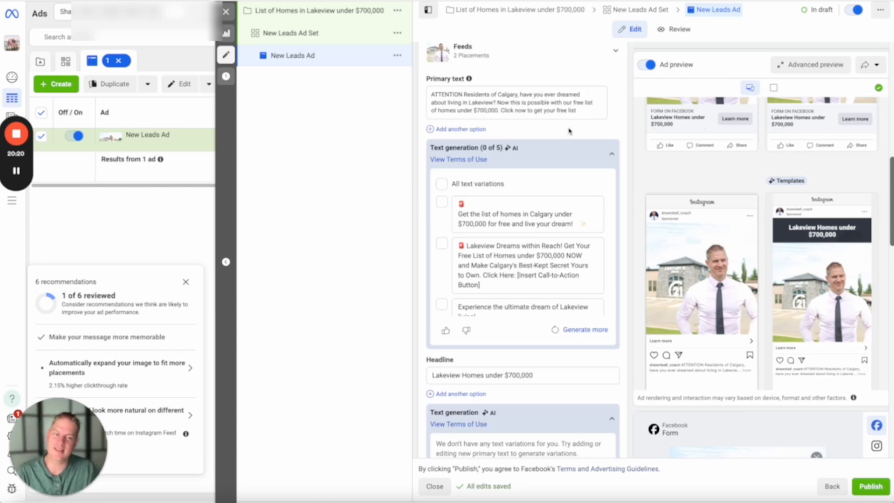
{"action": "scroll", "coordinate": [570, 130], "scroll_direction": "down", "scroll_amount": 5}
{"action": "scroll", "coordinate": [572, 199], "scroll_direction": "down", "scroll_amount": 15}
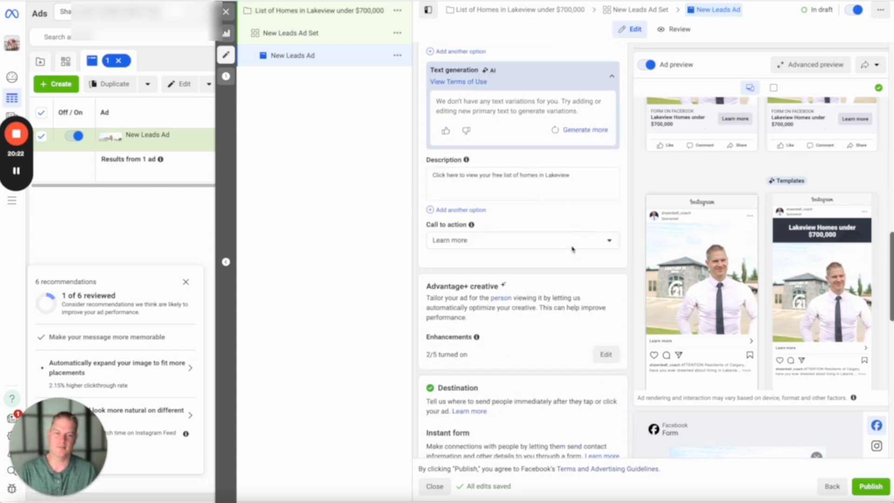
{"action": "scroll", "coordinate": [521, 346], "scroll_direction": "down", "scroll_amount": 5}
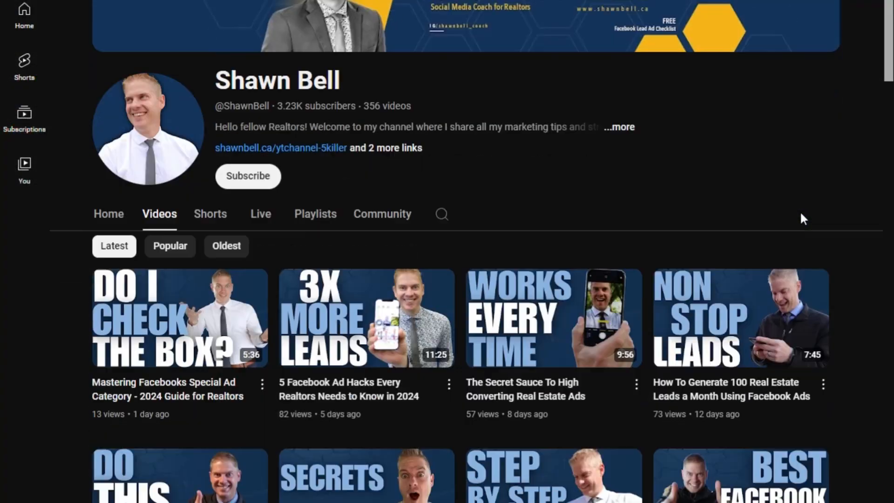
- Switch to the YouTube channel's video list and look through its latest Facebook ads videos for real estate agents
{"action": "scroll", "coordinate": [800, 211], "scroll_direction": "down", "scroll_amount": 5}
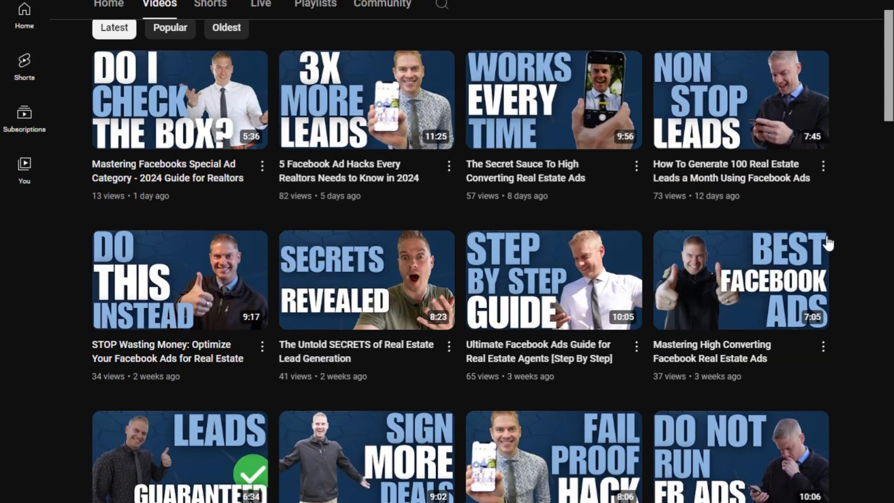
{"action": "scroll", "coordinate": [844, 325], "scroll_direction": "down", "scroll_amount": 5}
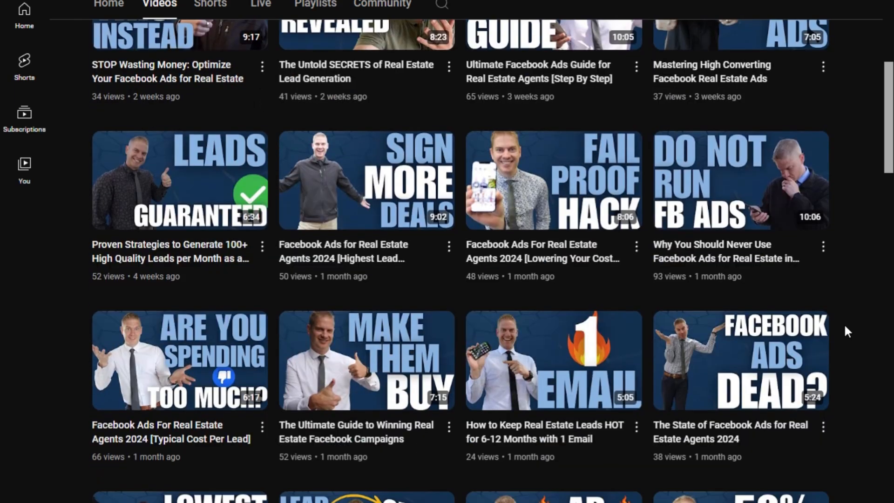
{"action": "scroll", "coordinate": [845, 327], "scroll_direction": "down", "scroll_amount": 5}
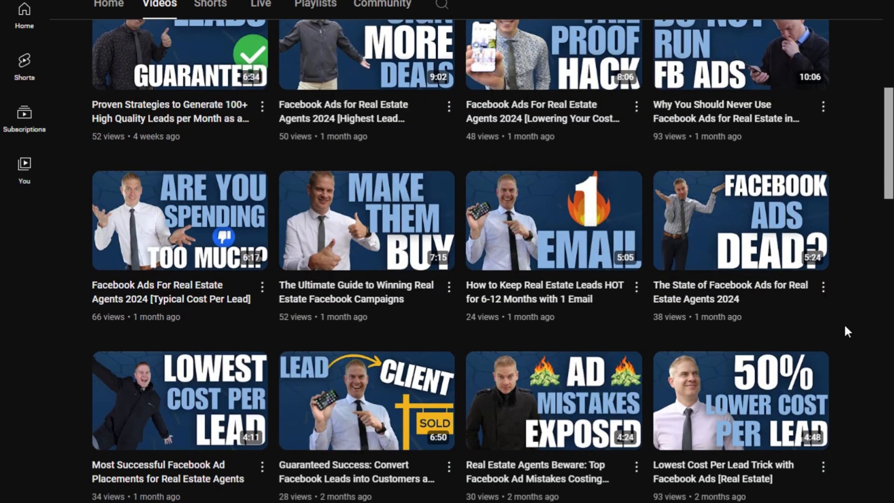
{"action": "scroll", "coordinate": [844, 323], "scroll_direction": "down", "scroll_amount": 5}
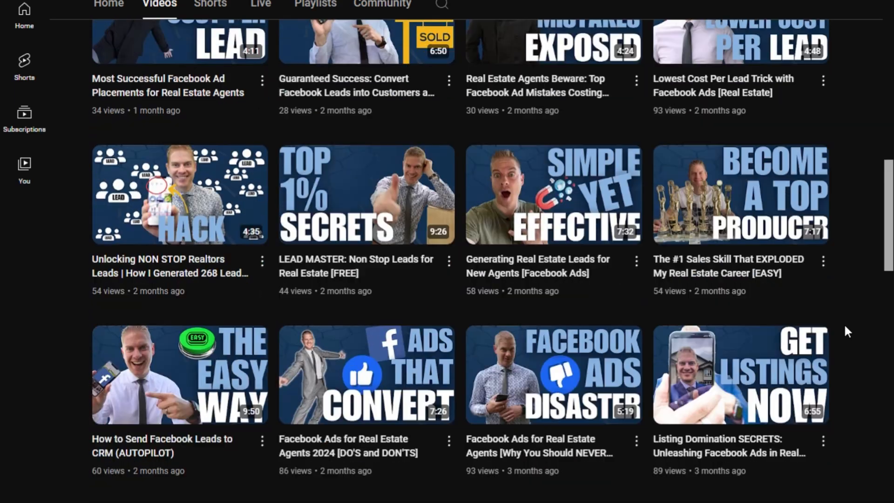